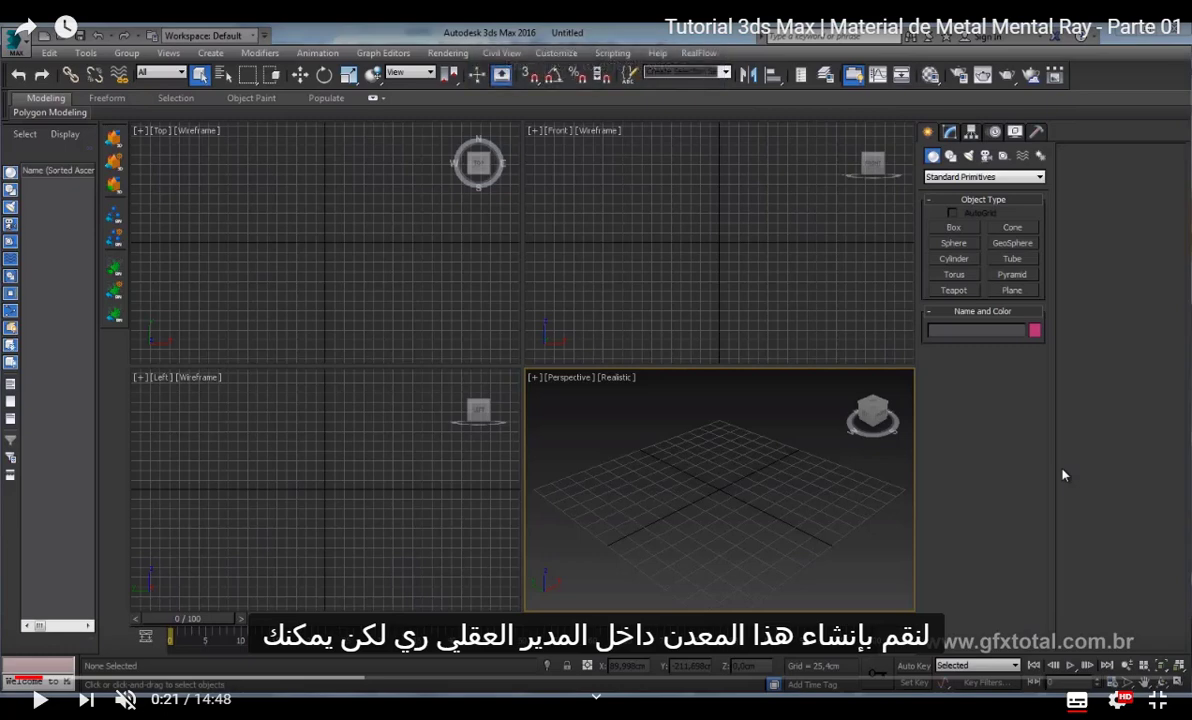
Start the tutorial video playing in the empty 3ds Max scene.
left_click(40, 699)
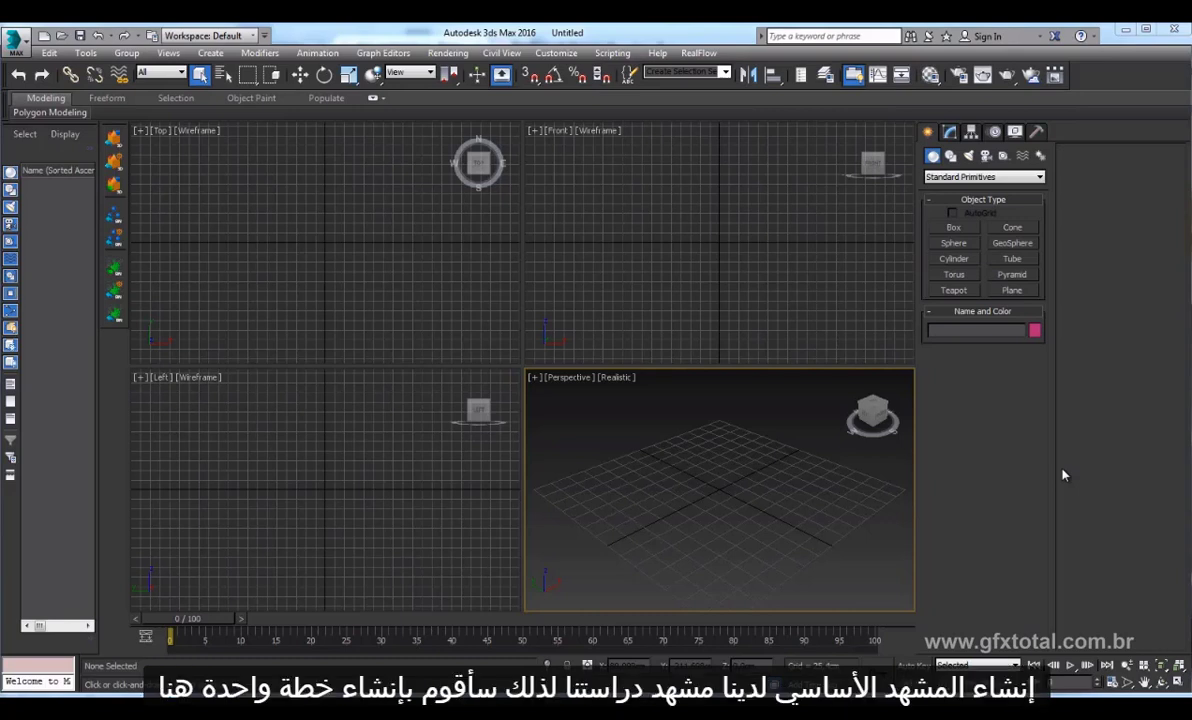
Draw a ground plane and a 15-segment teapot at its centre, then maximize the Perspective view.
left_click(1012, 290)
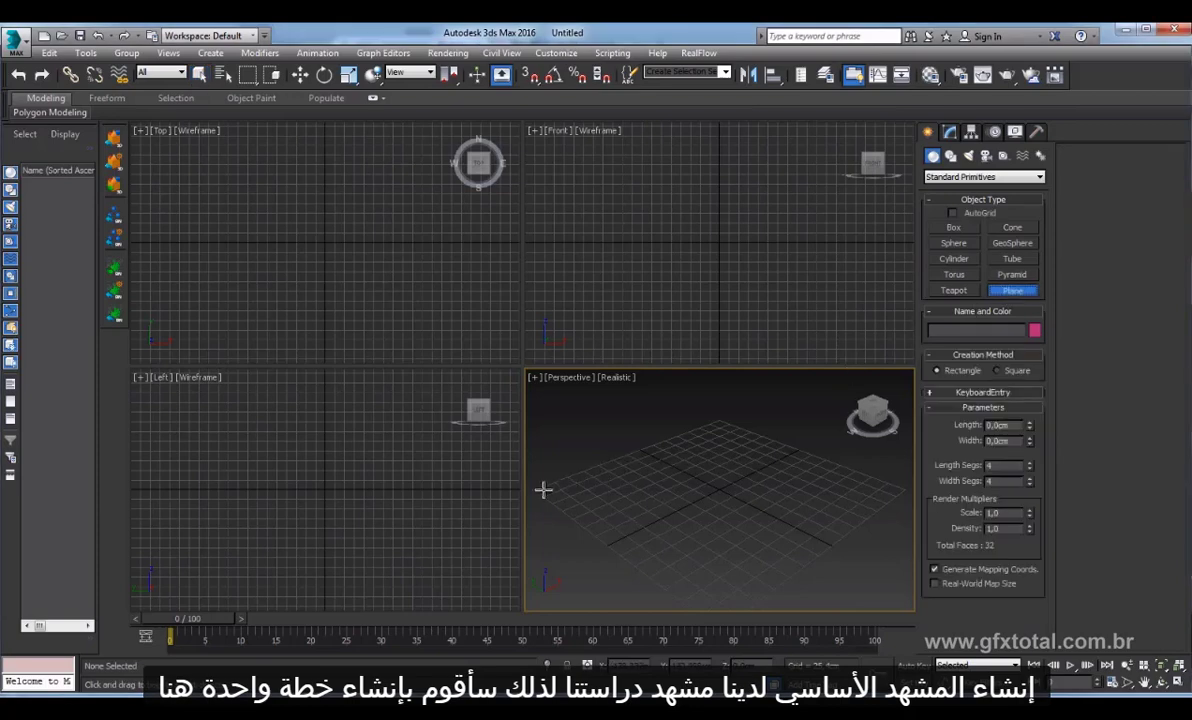
left_click_drag(543, 489, 908, 488)
left_click(954, 290)
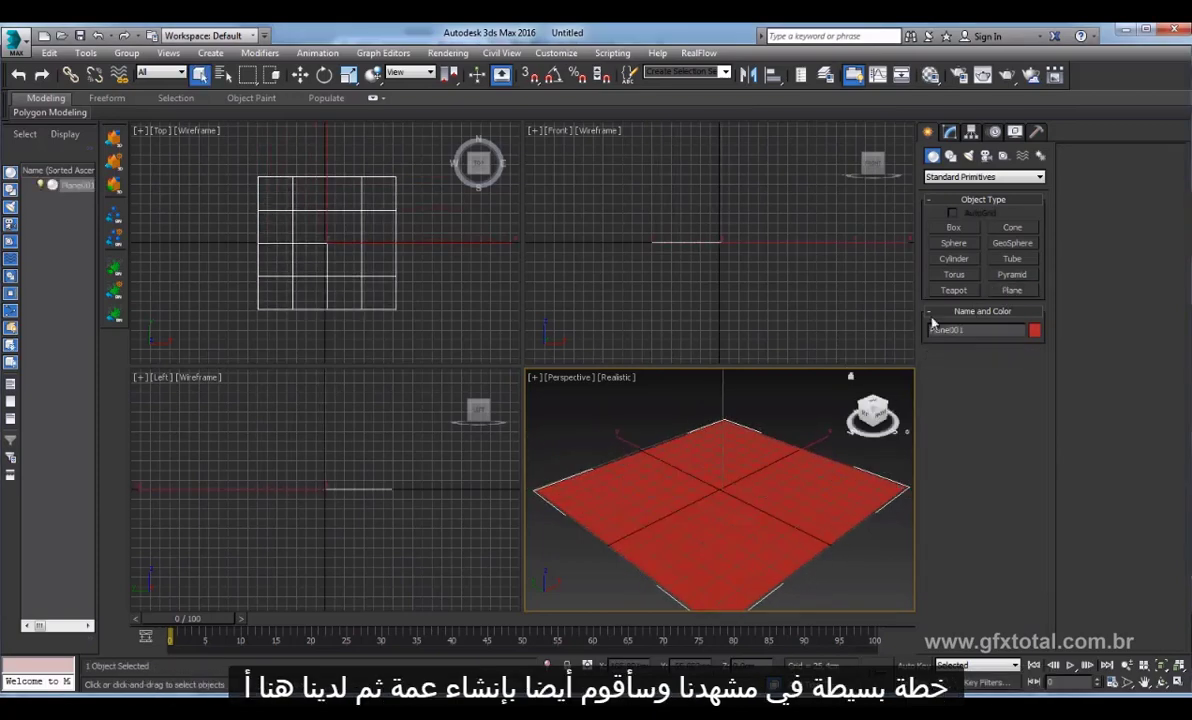
left_click_drag(731, 497, 800, 470)
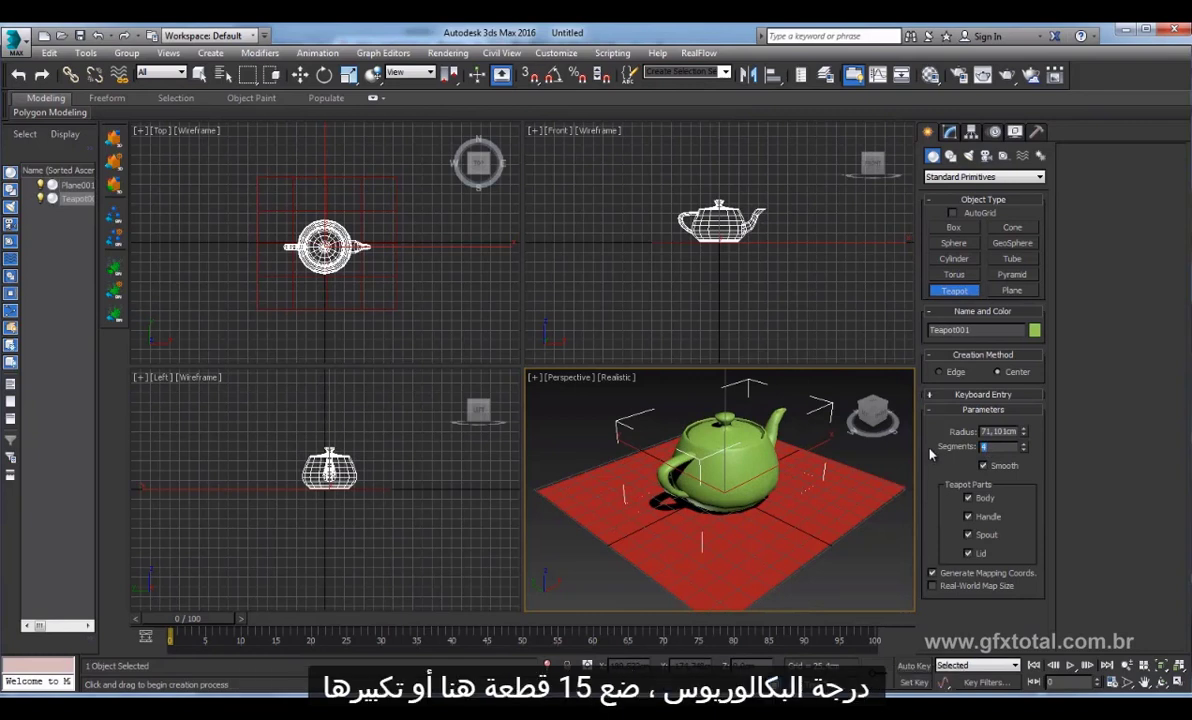
type("15")
key("Return")
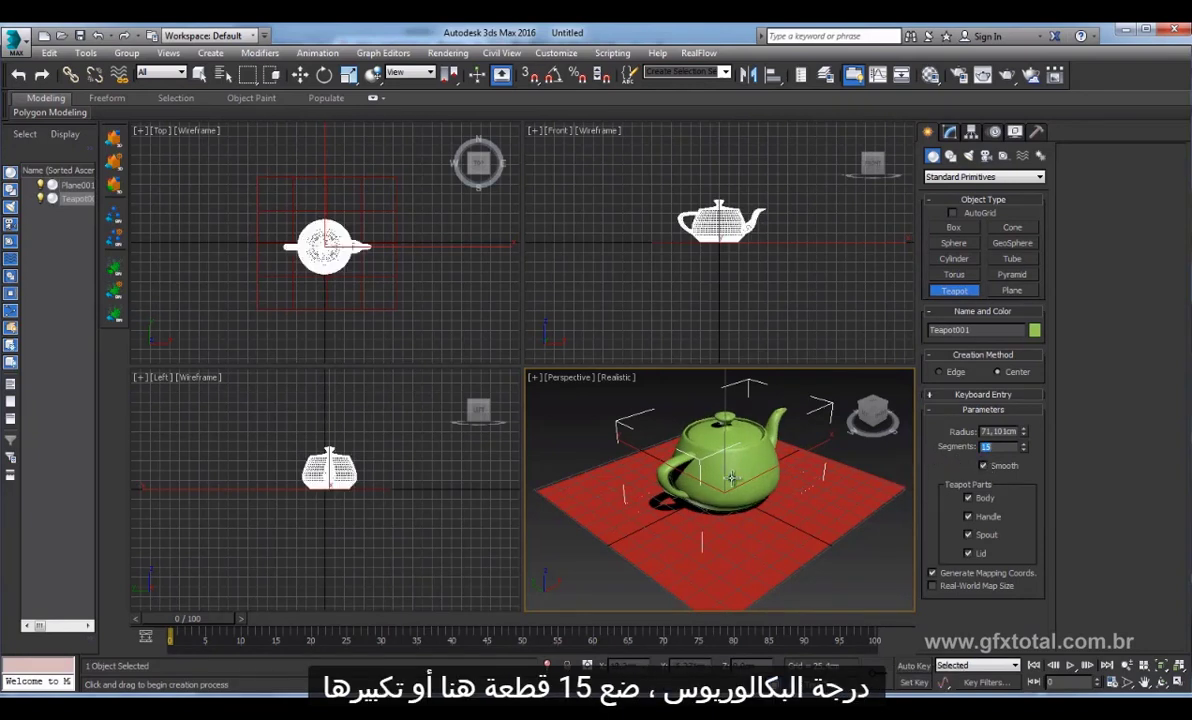
middle_click_drag(760, 455, 771, 449, "alt")
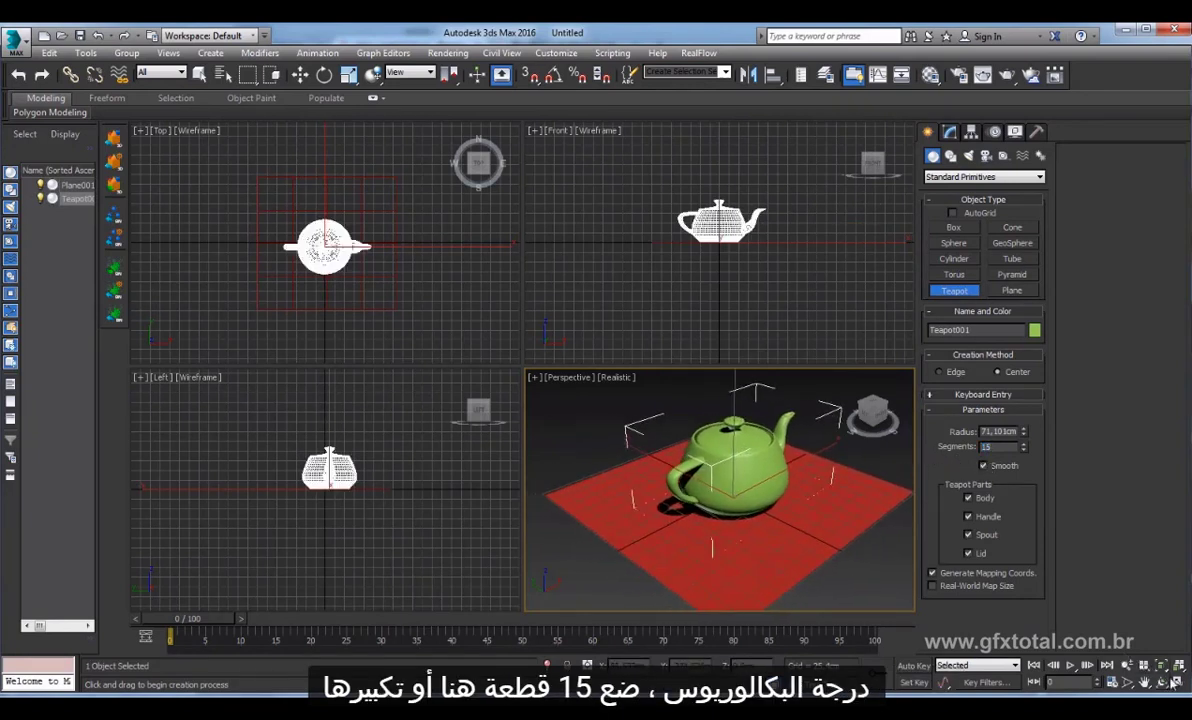
key("alt+w")
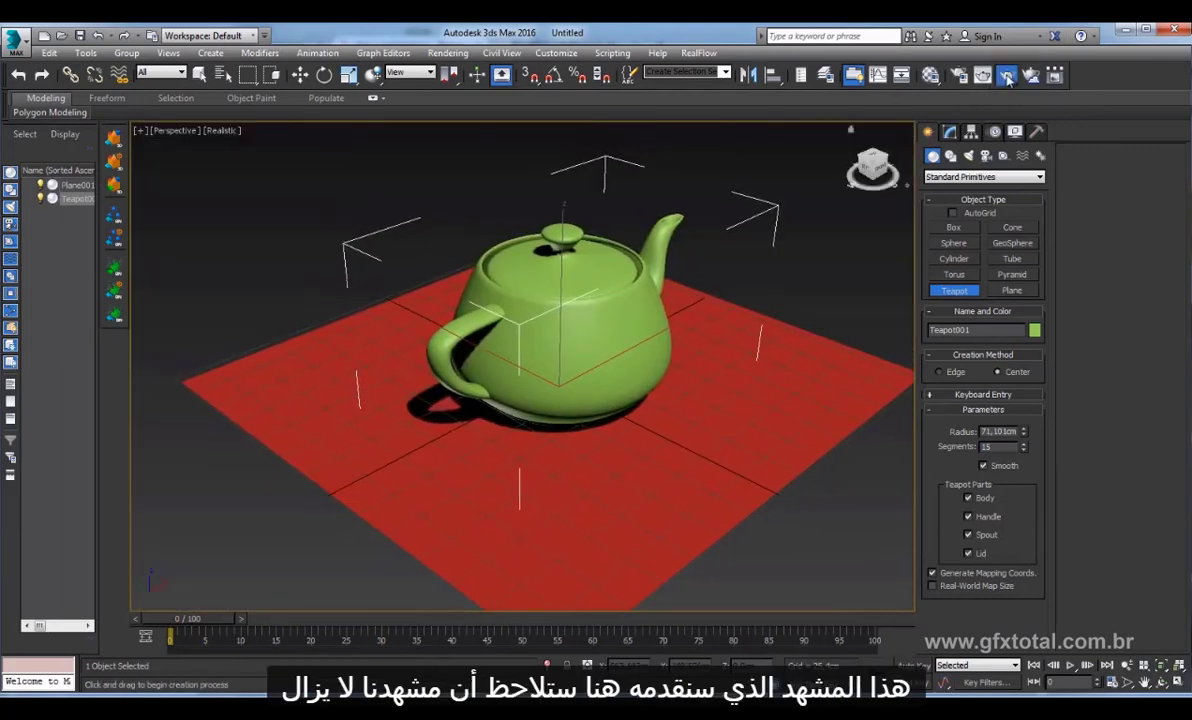
left_click(983, 74)
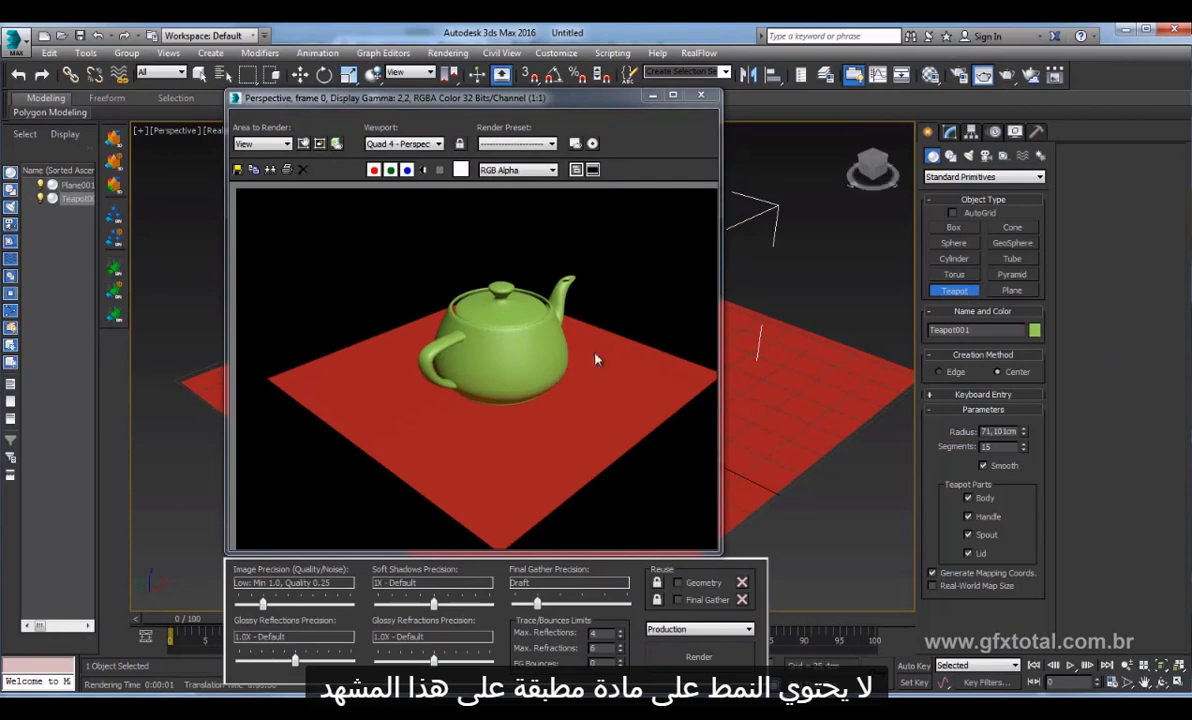
left_click(699, 98)
scroll(619, 353, "up", 2)
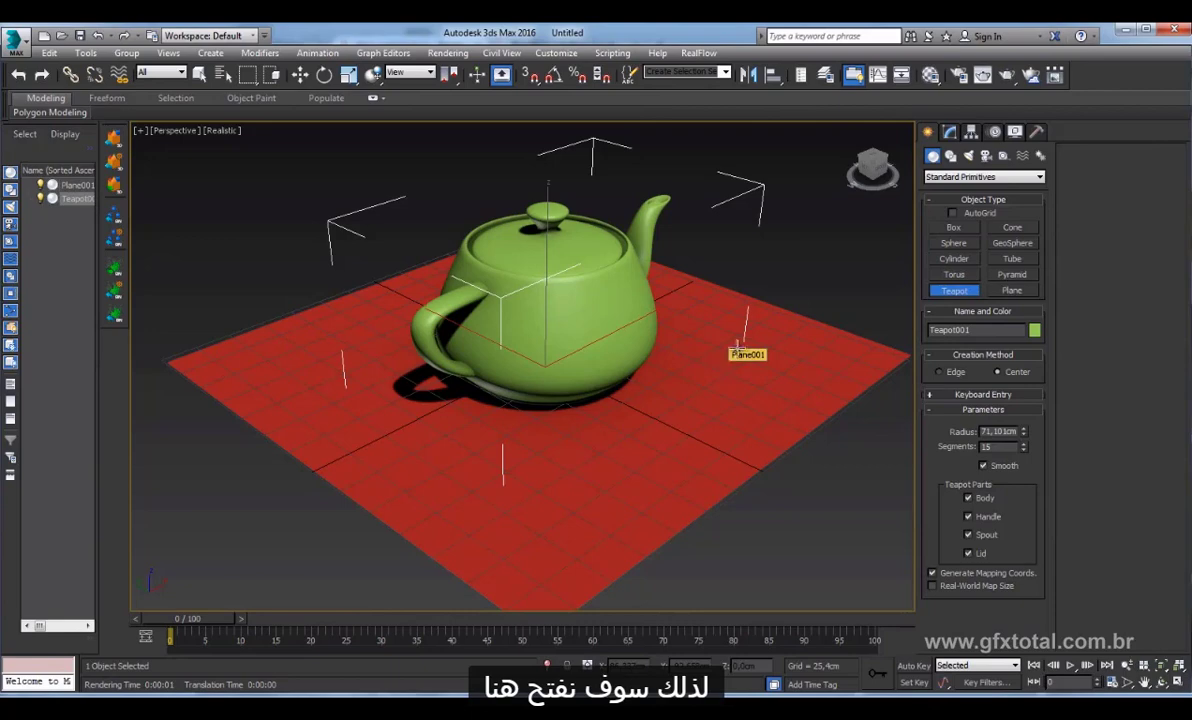
Open the Material Editor on slot 02 and confirm NVIDIA mental ray as the assigned renderer.
left_click(930, 76)
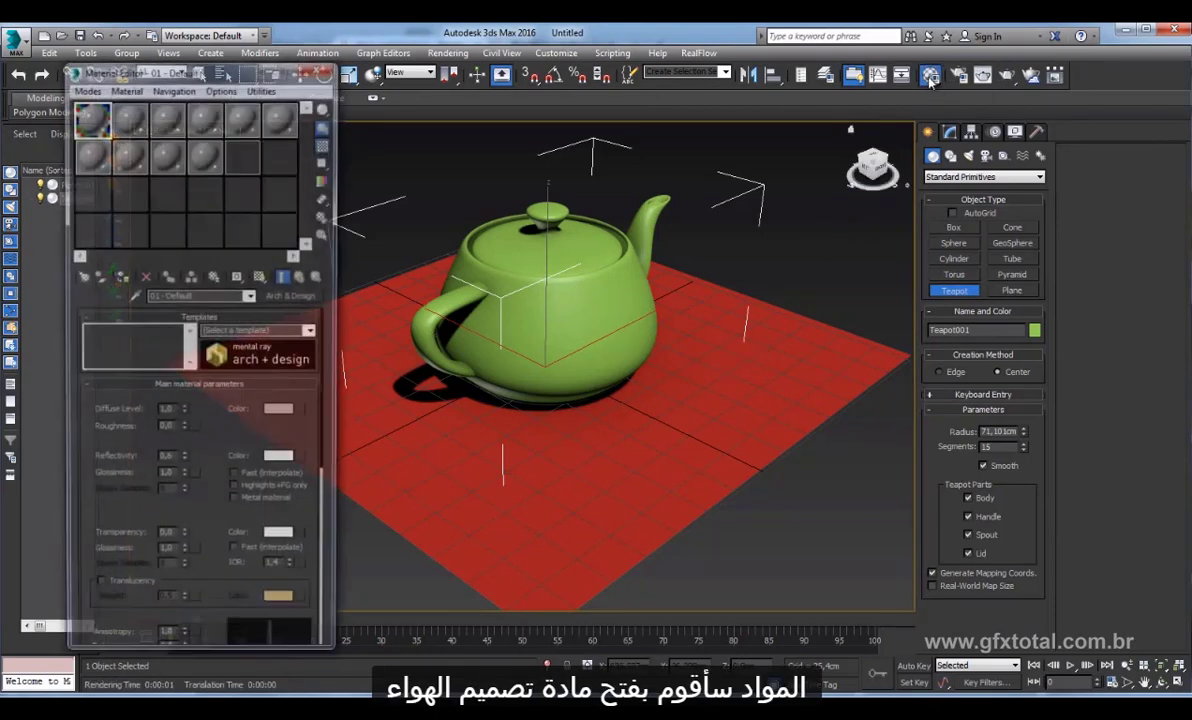
left_click(110, 117)
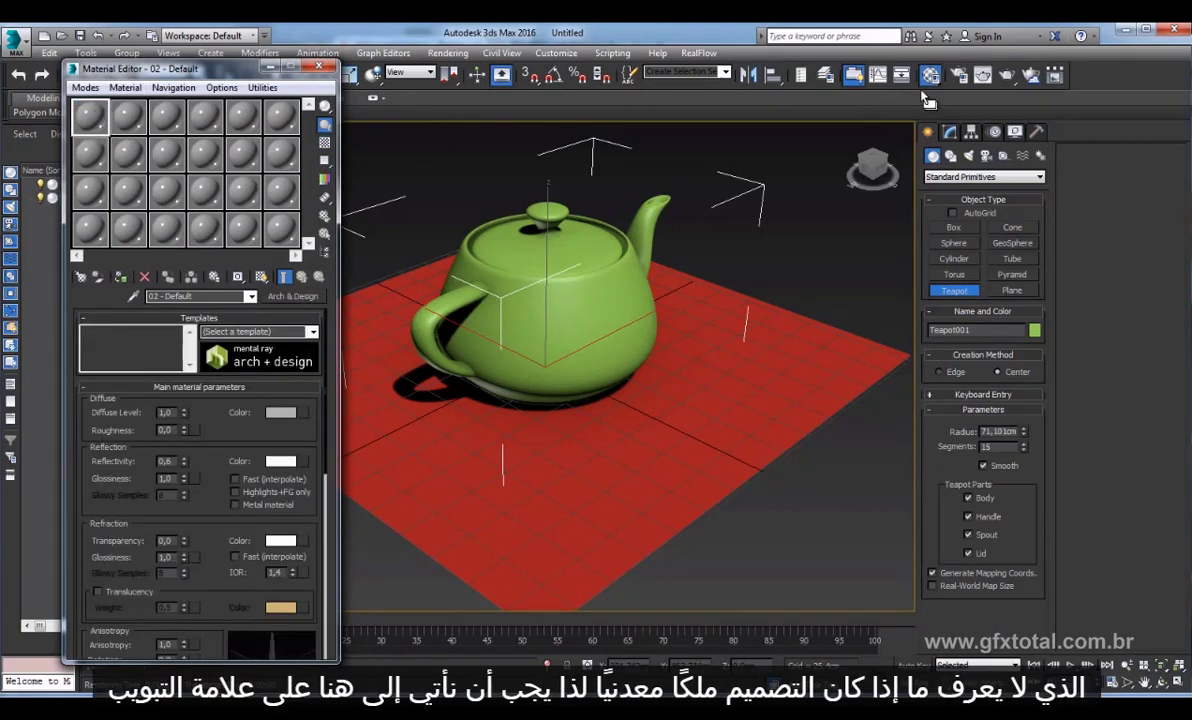
left_click(958, 76)
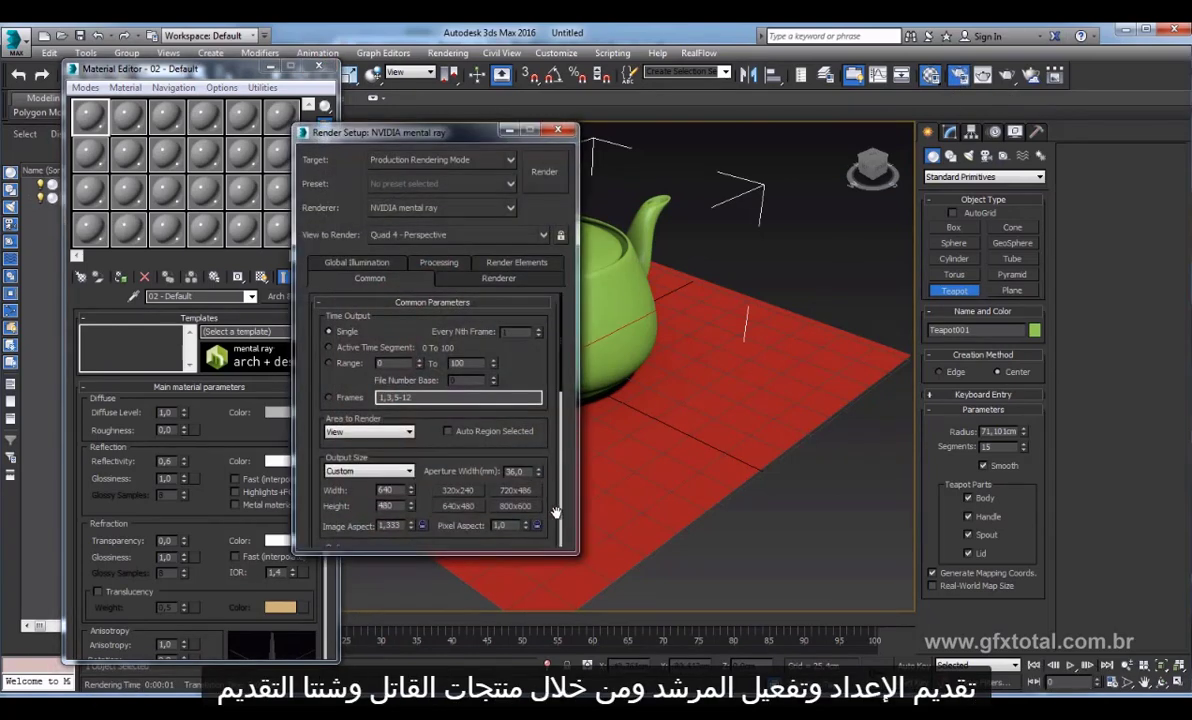
left_click(420, 537)
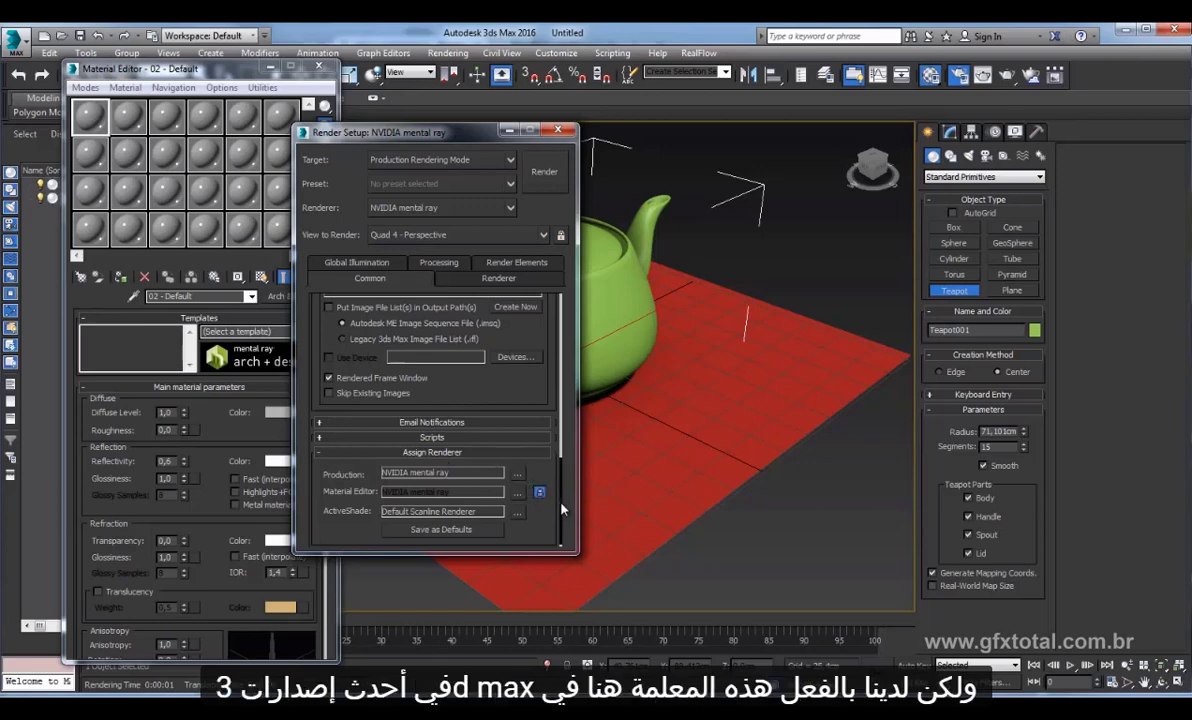
scroll(555, 500, "up", 5)
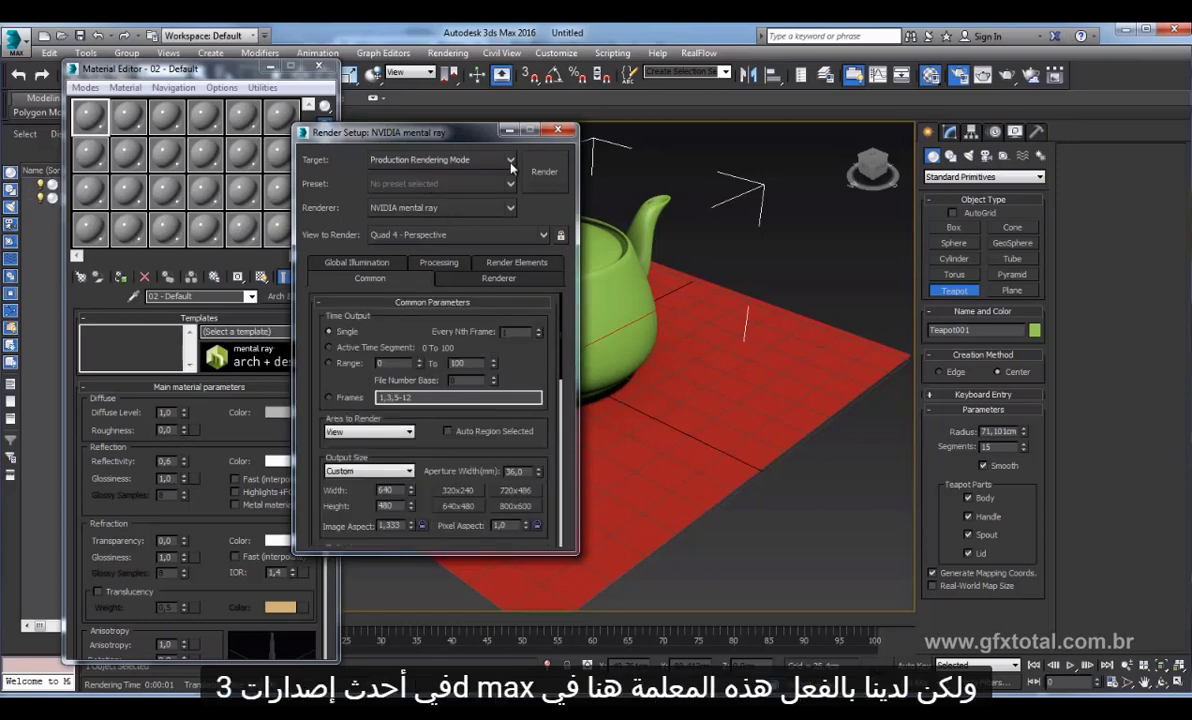
left_click(511, 208)
left_click(513, 210)
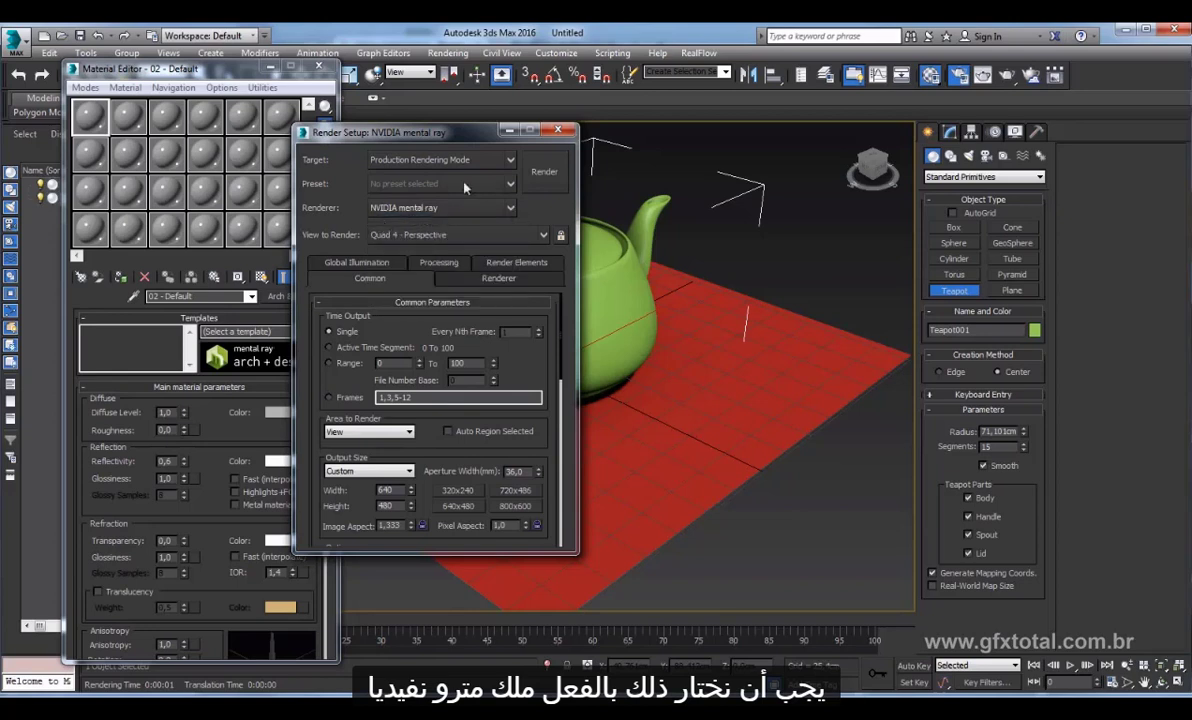
left_click_drag(430, 132, 462, 134)
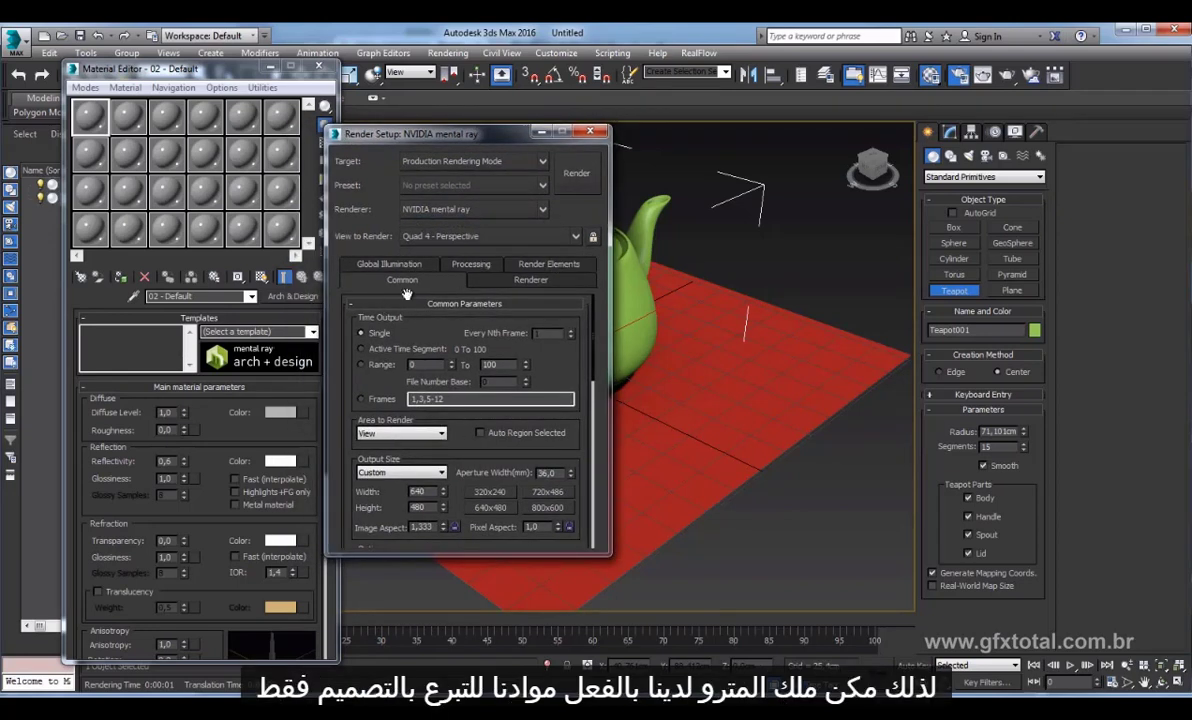
Set the slot 02 material to Arch & Design using the Chrome template.
left_click(589, 133)
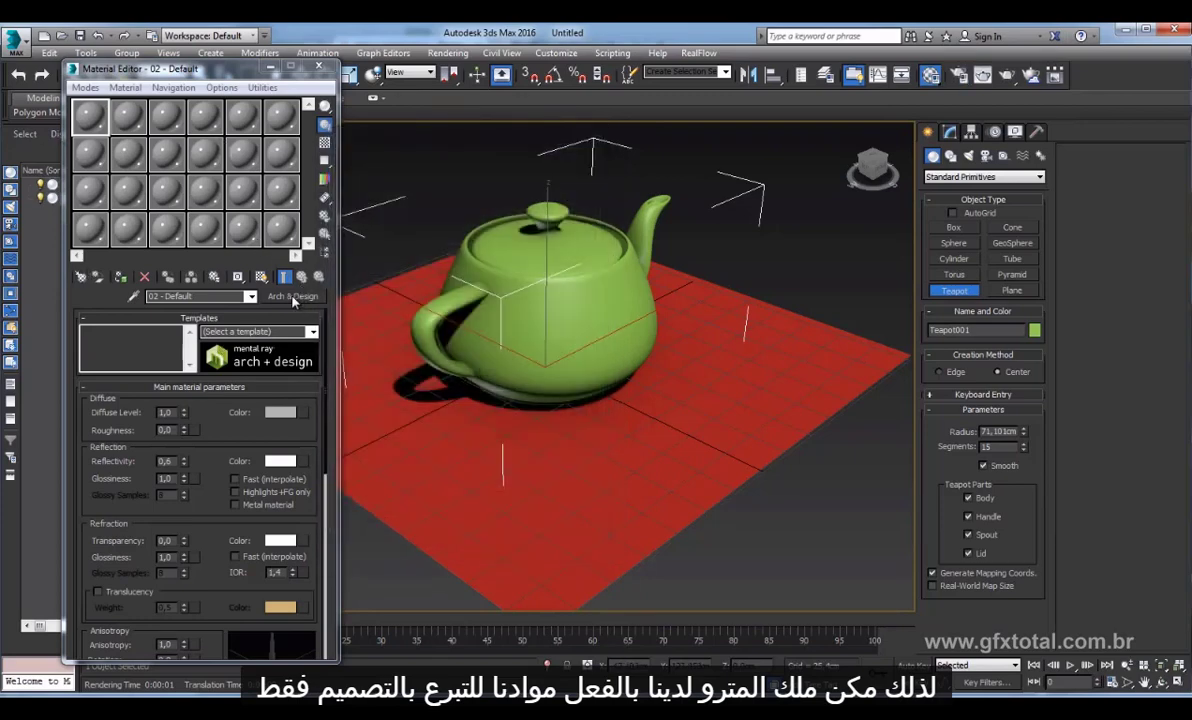
left_click(292, 296)
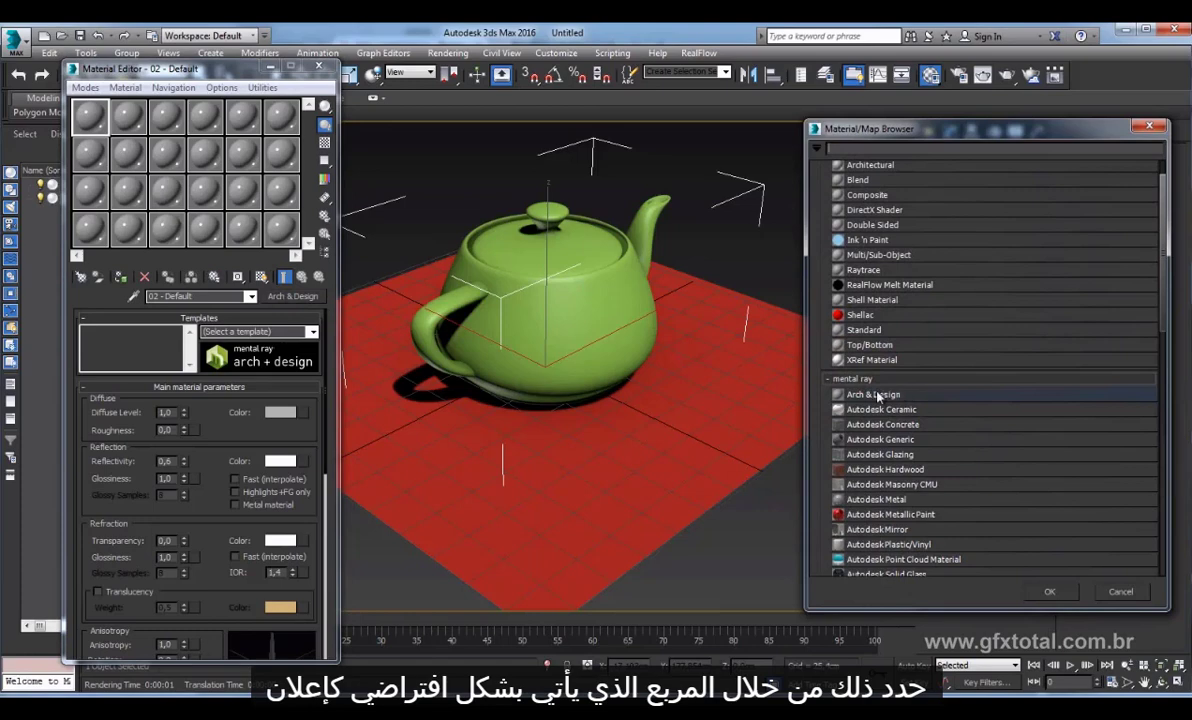
double_click(865, 330)
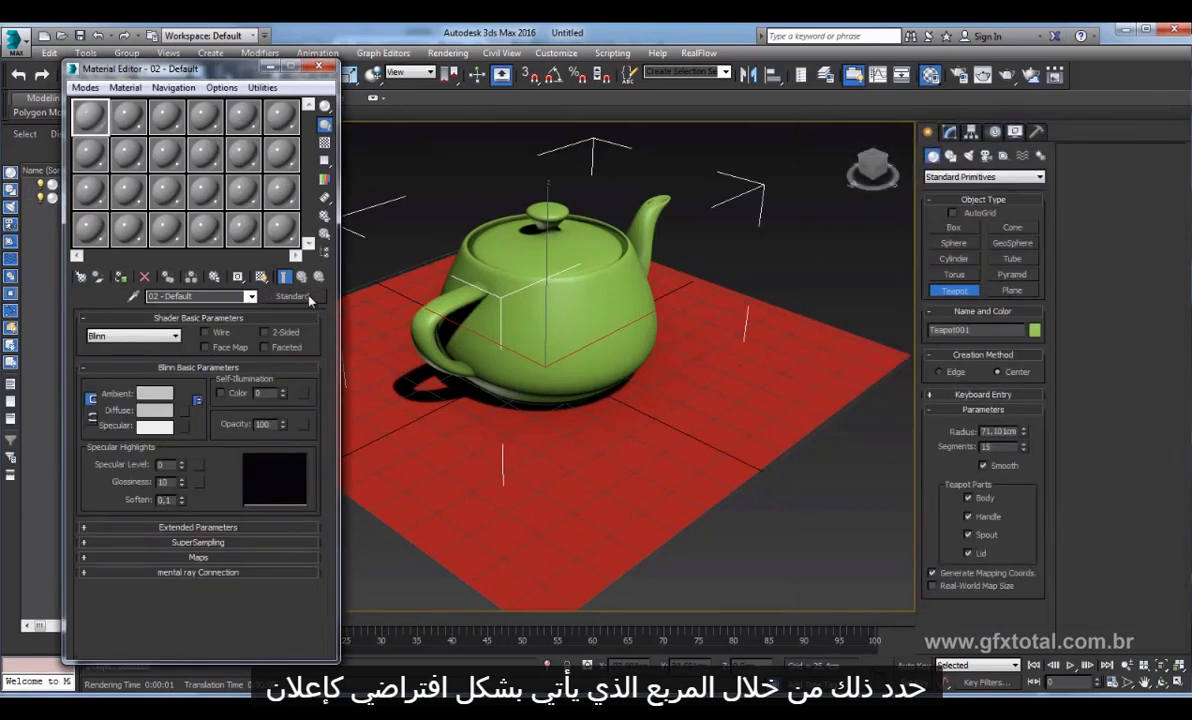
left_click(293, 296)
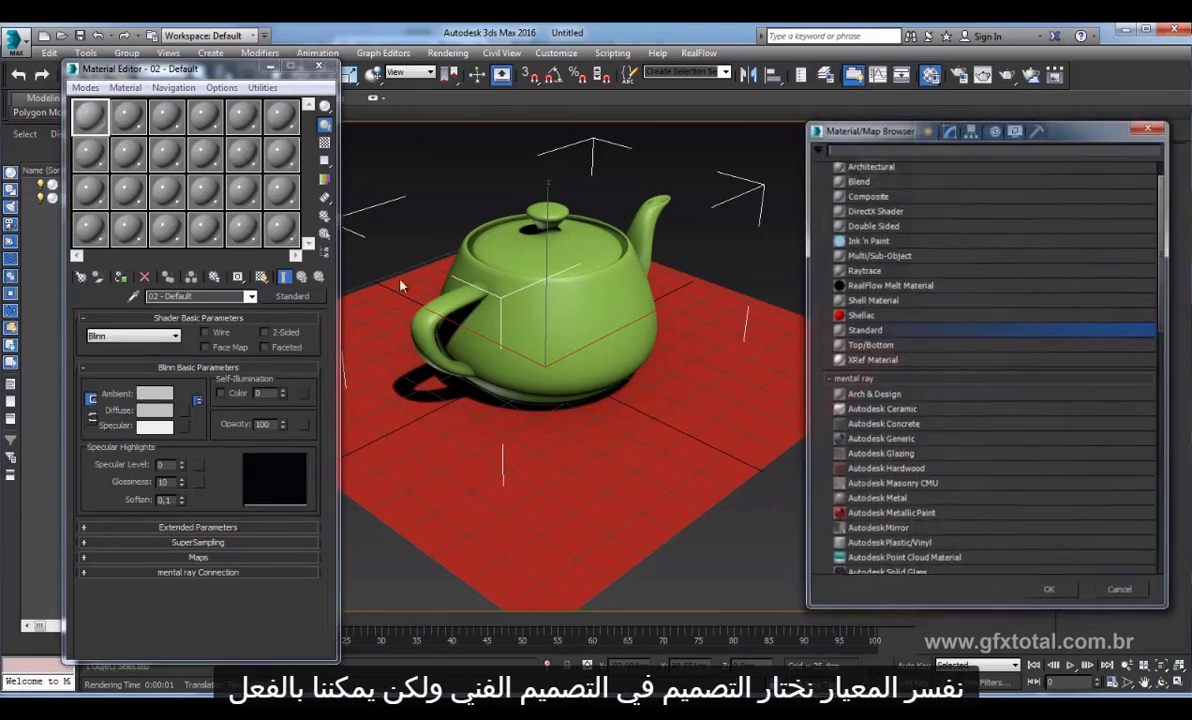
double_click(877, 396)
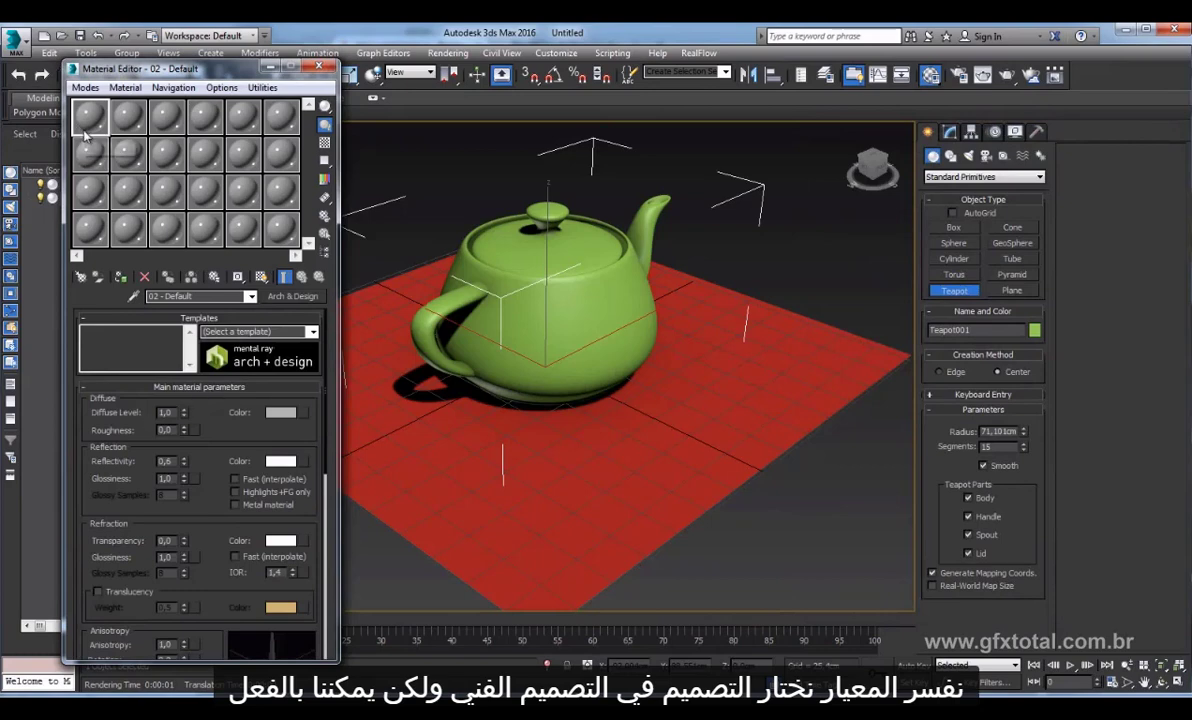
left_click(311, 333)
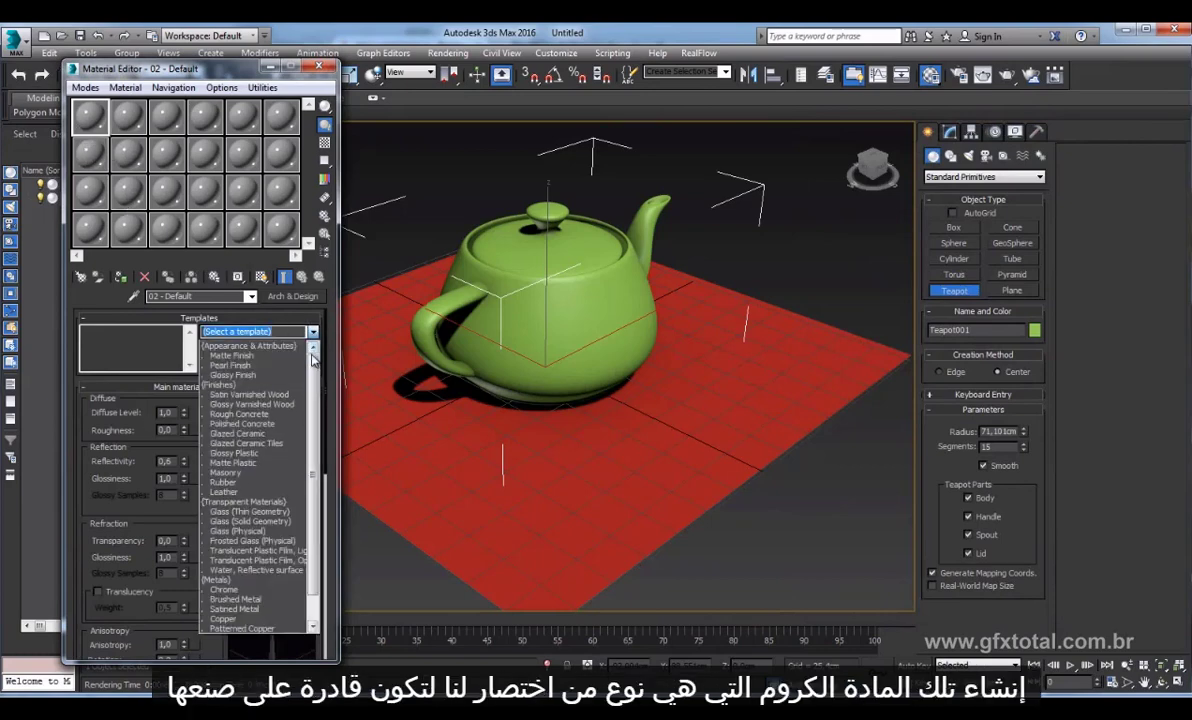
scroll(255, 480, "down", 1)
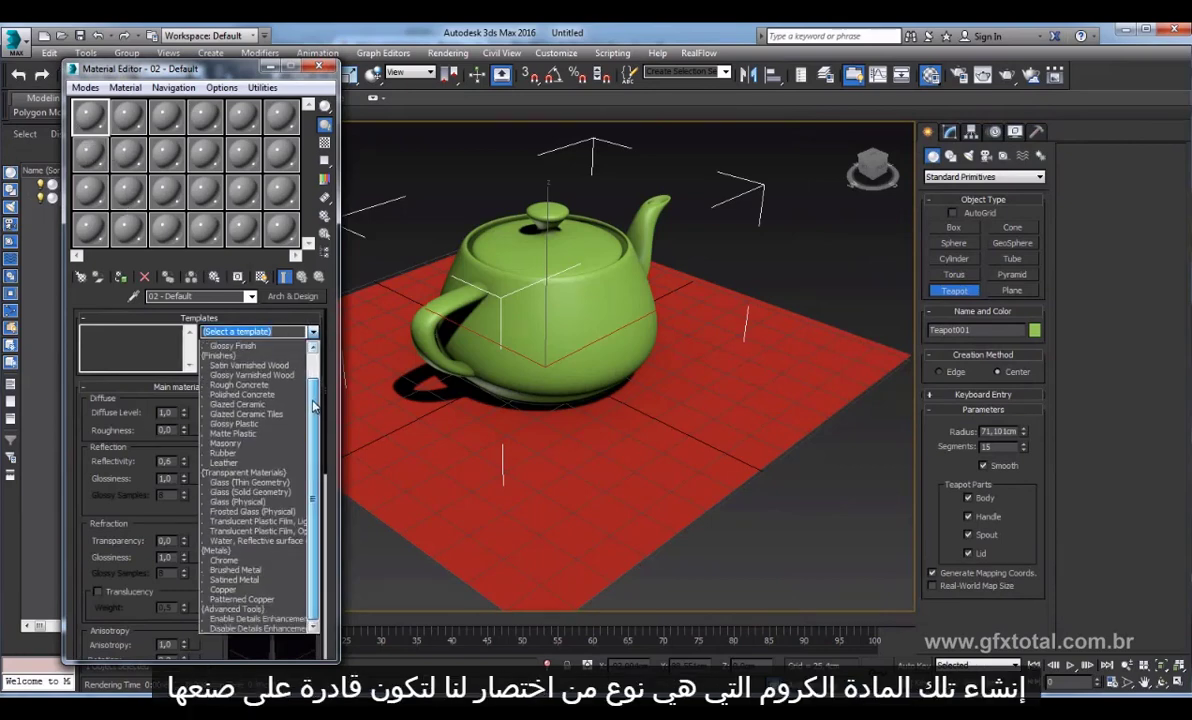
left_click(243, 563)
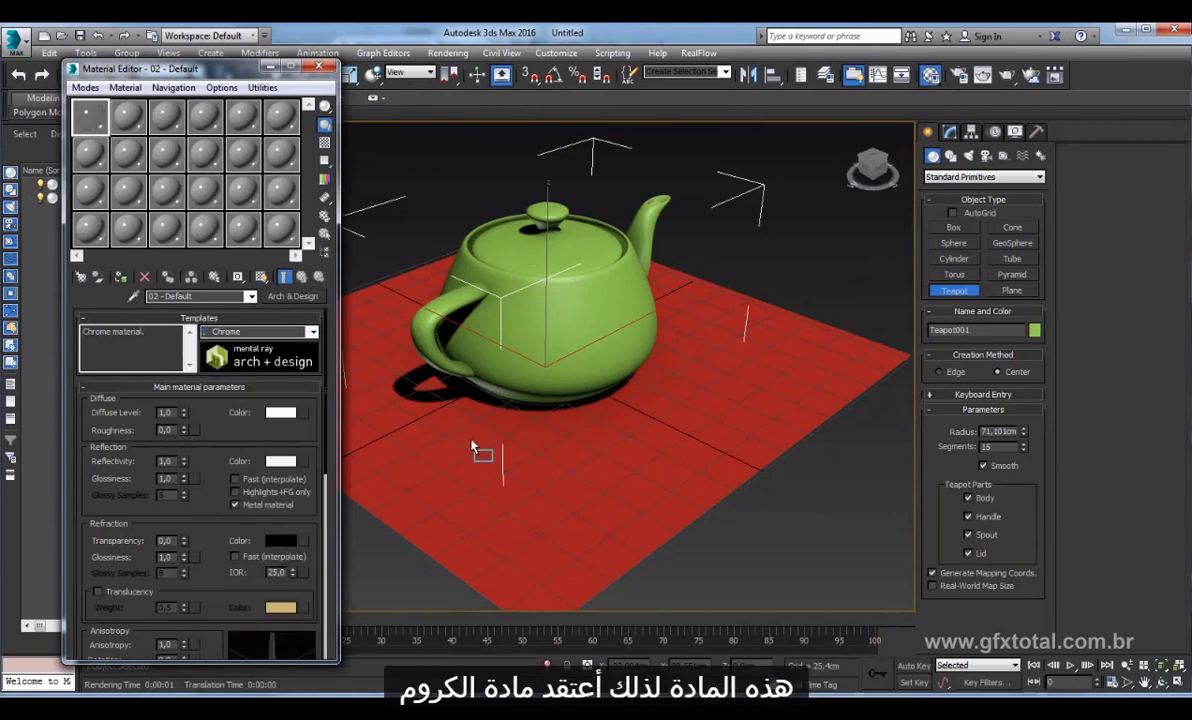
Apply the chrome material to the ground plane, preview it on a checkered backdrop, and render.
left_click_drag(90, 117, 470, 440)
middle_click_drag(834, 268, 849, 283)
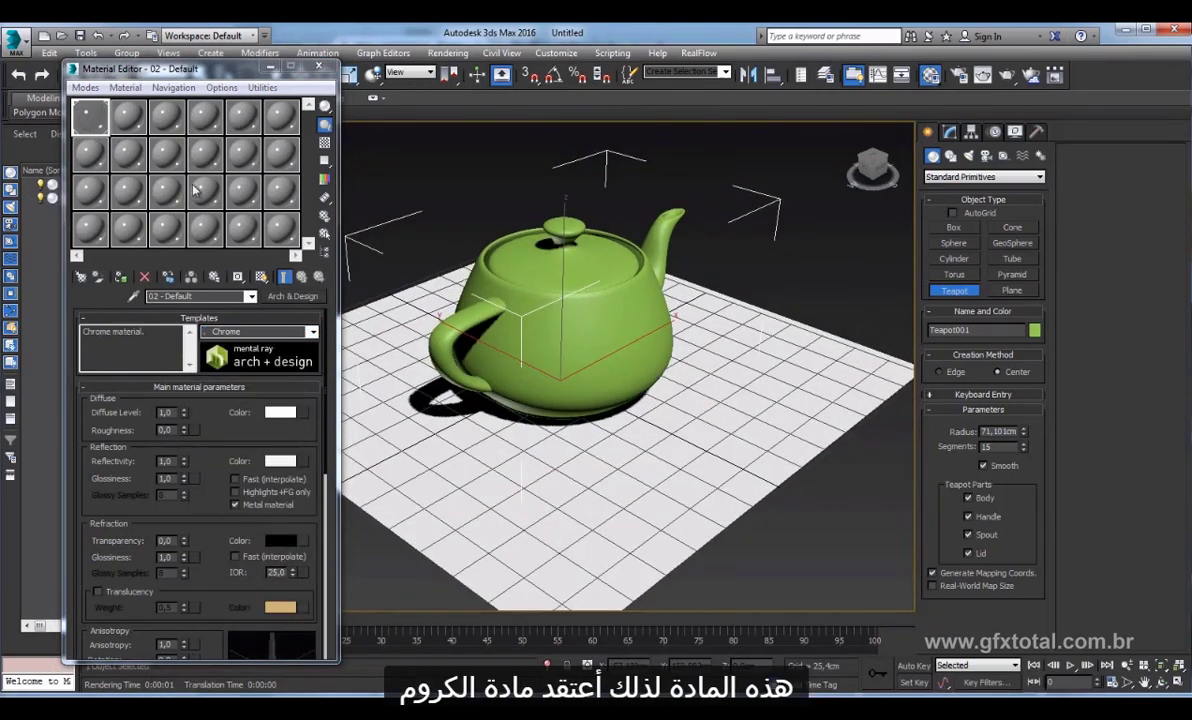
double_click(90, 125)
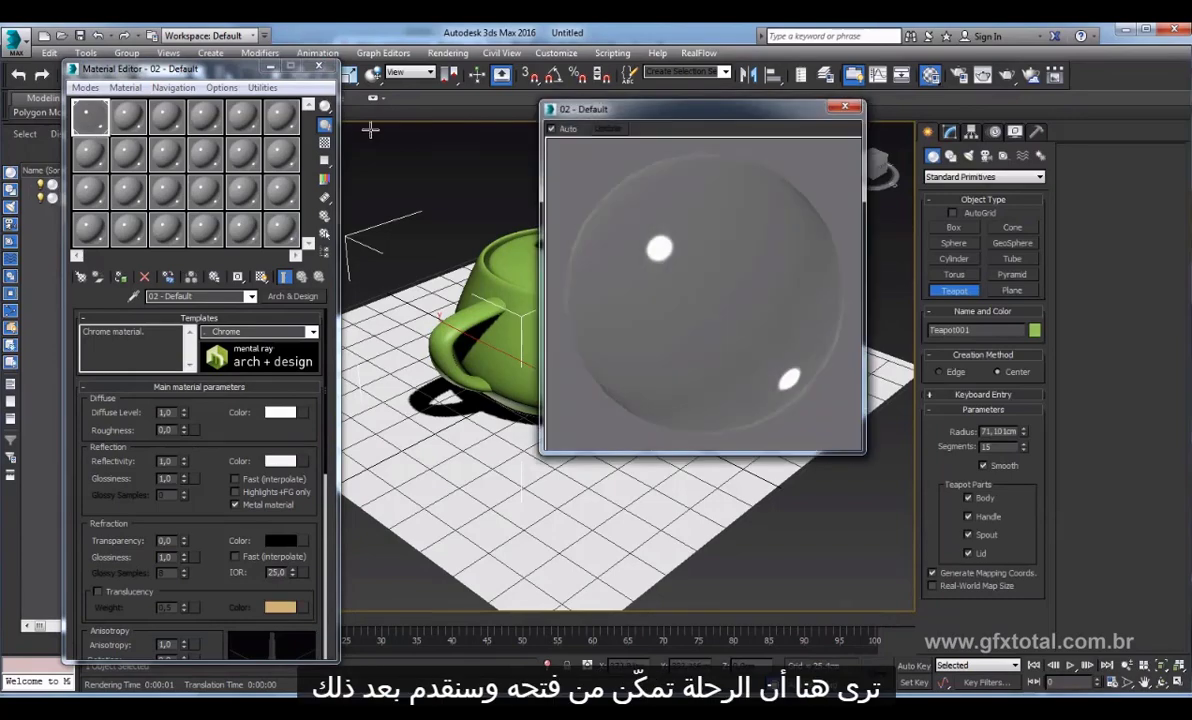
left_click(323, 146)
left_click_drag(864, 452, 756, 344)
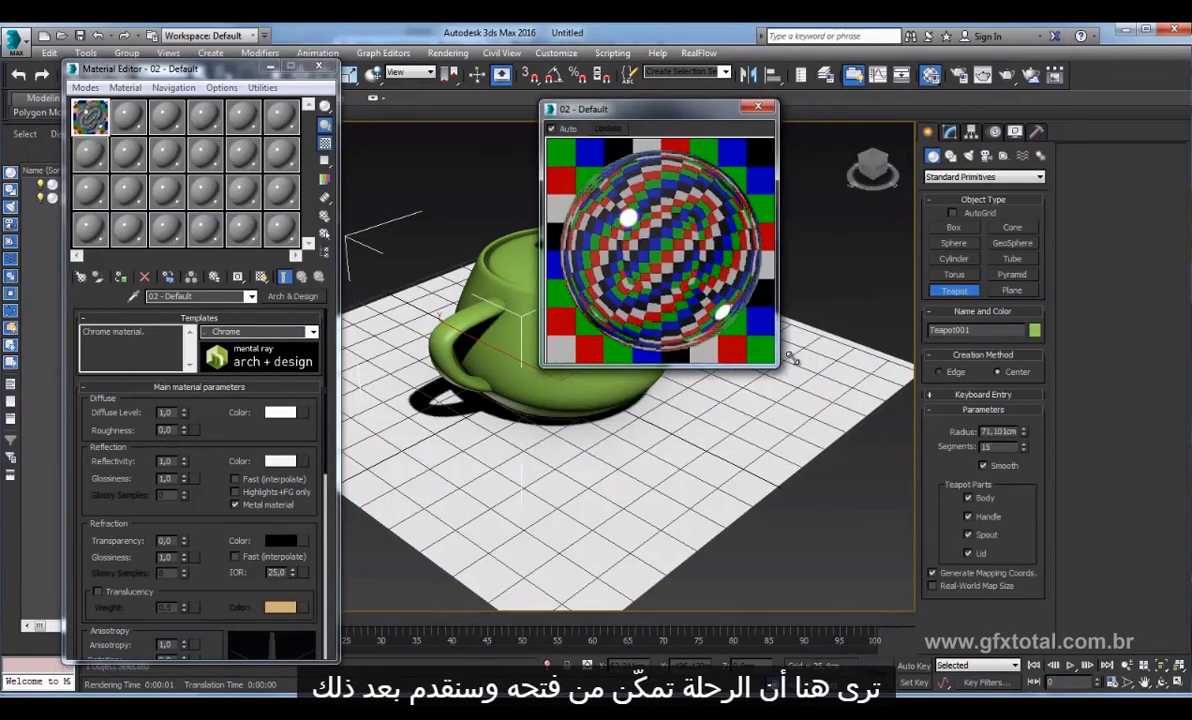
left_click_drag(600, 108, 738, 128)
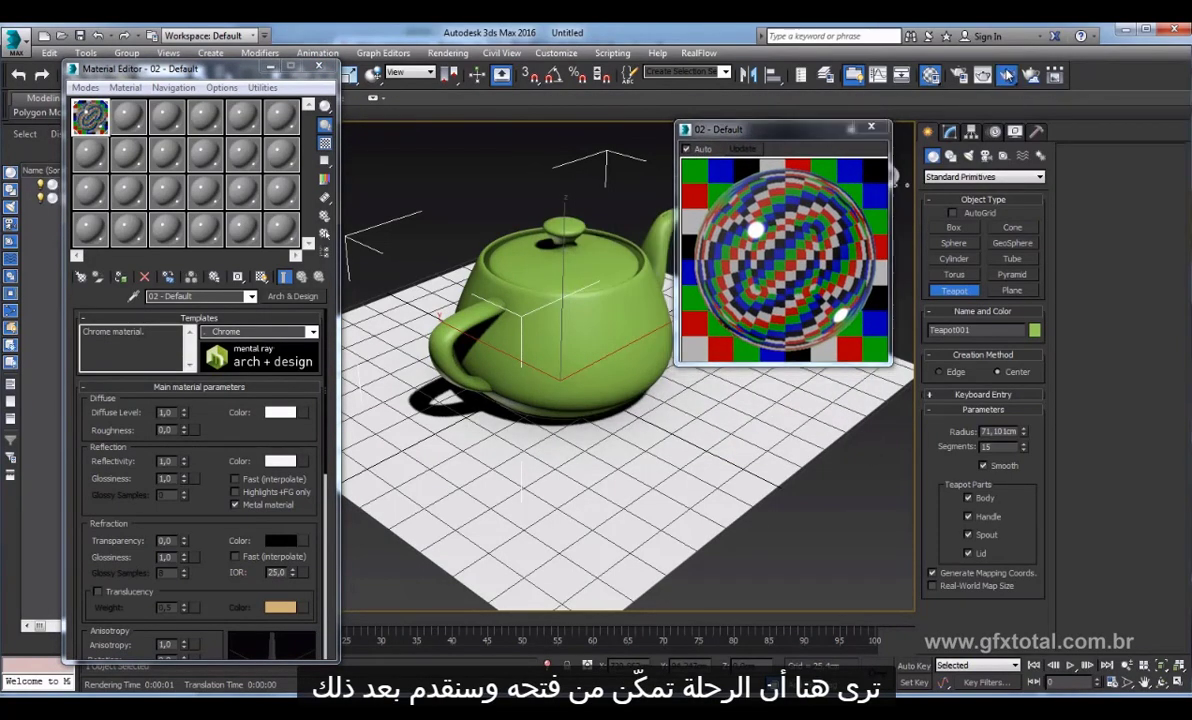
left_click(983, 74)
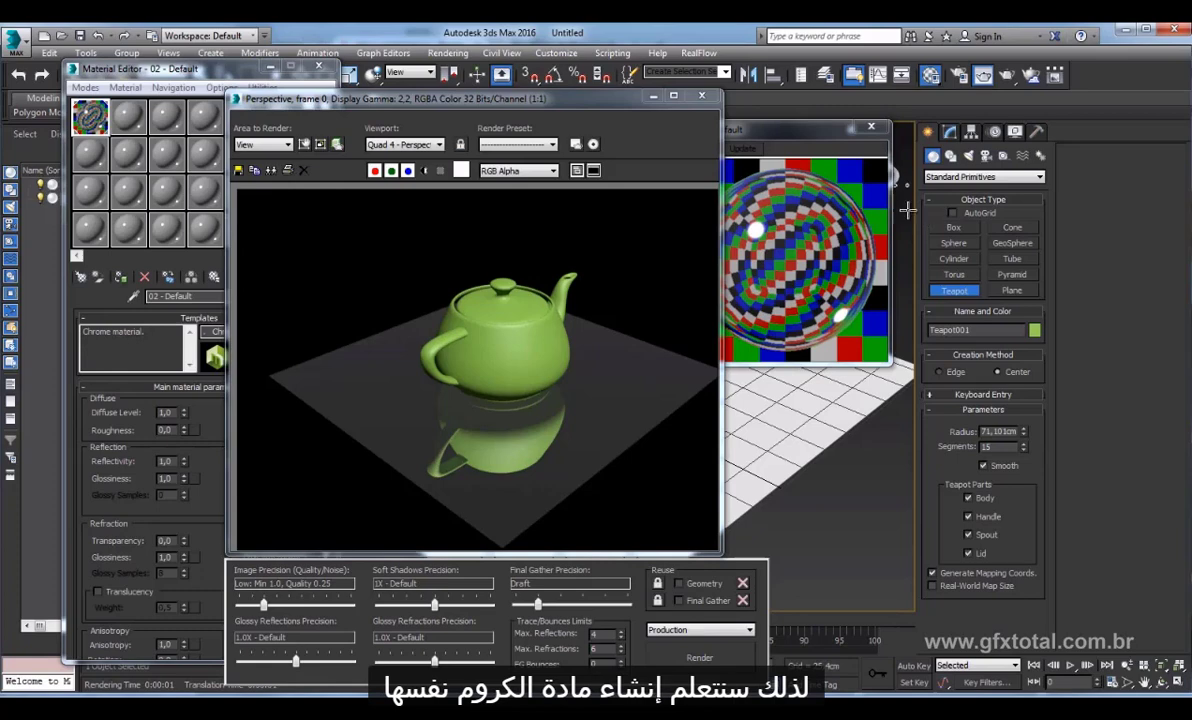
Assign a fresh Arch & Design material to the plane, rename it 02 - zasfds, and test-render.
left_click(871, 127)
left_click(702, 96)
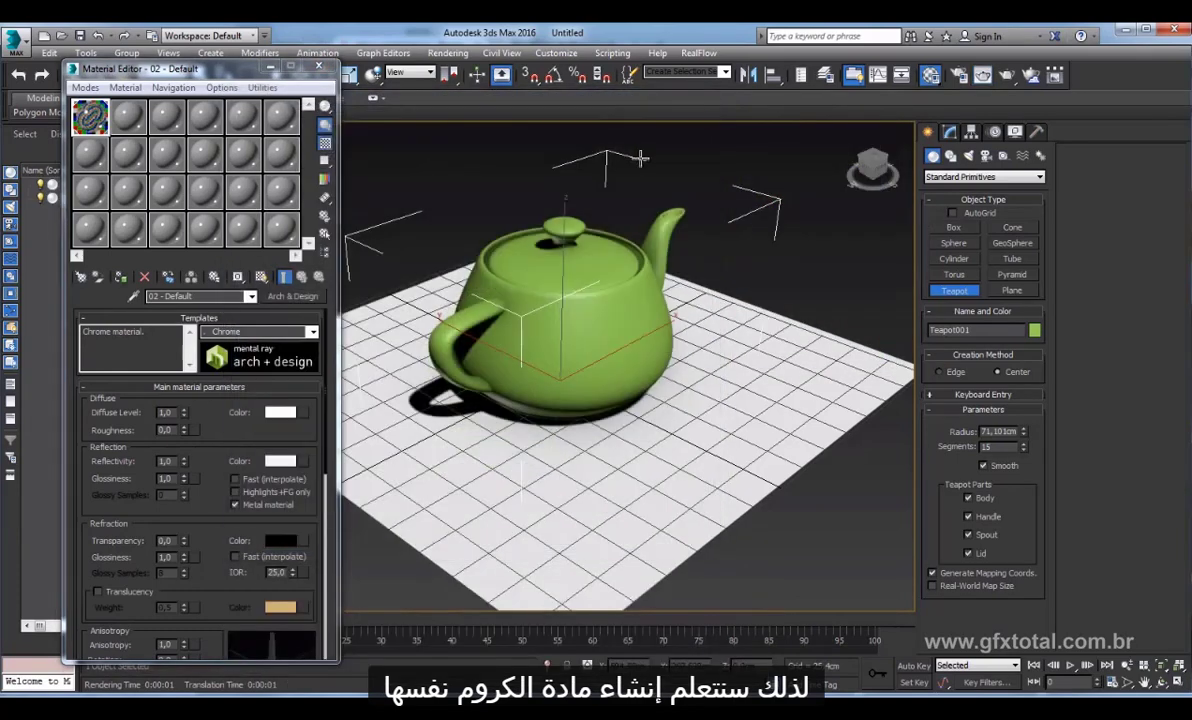
left_click(130, 118)
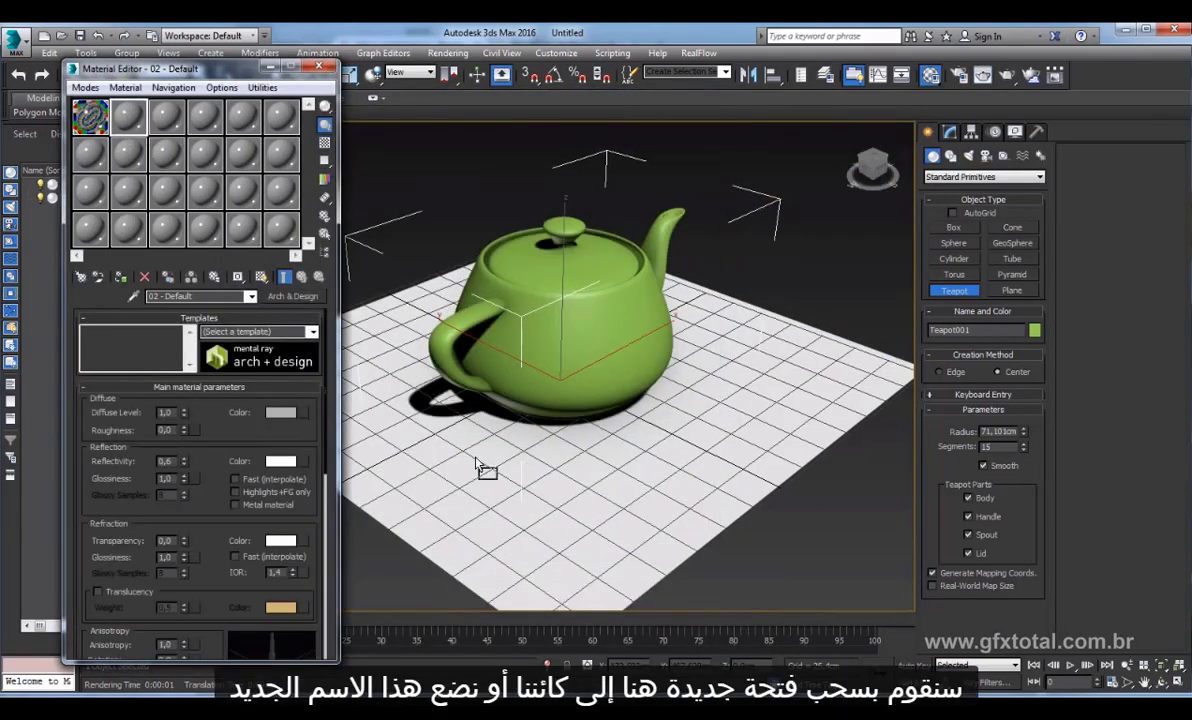
left_click_drag(130, 118, 480, 420)
double_click(537, 390)
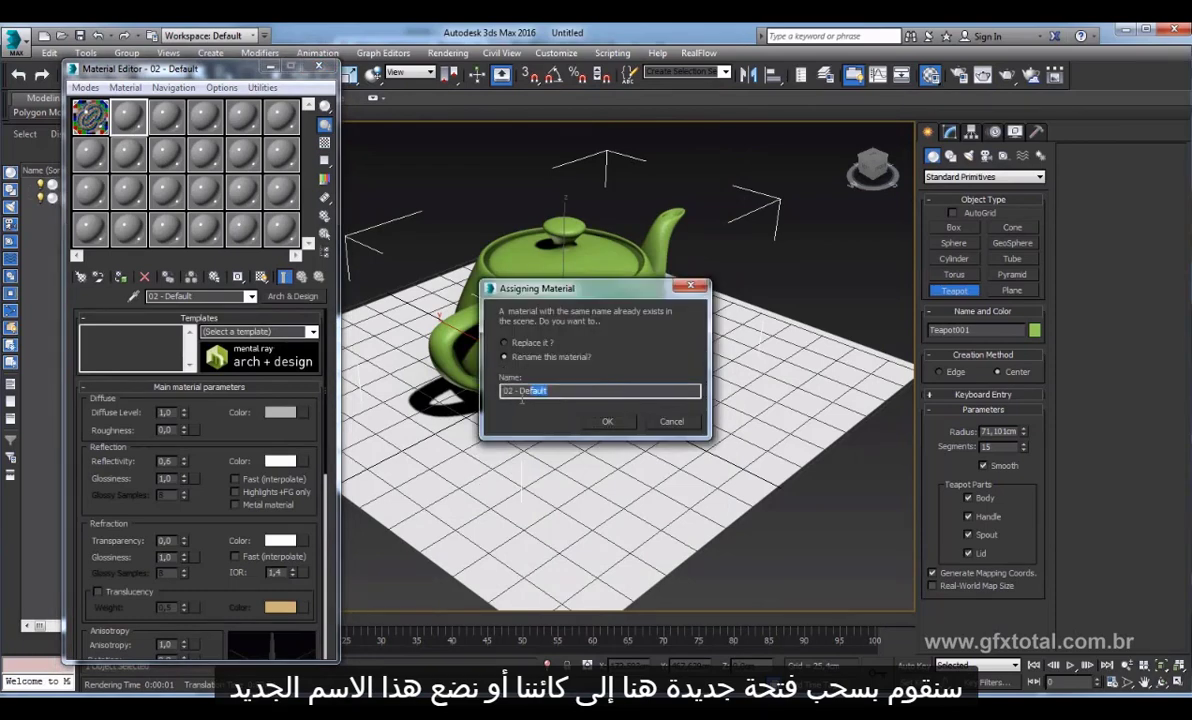
type("zasfds")
left_click(607, 421)
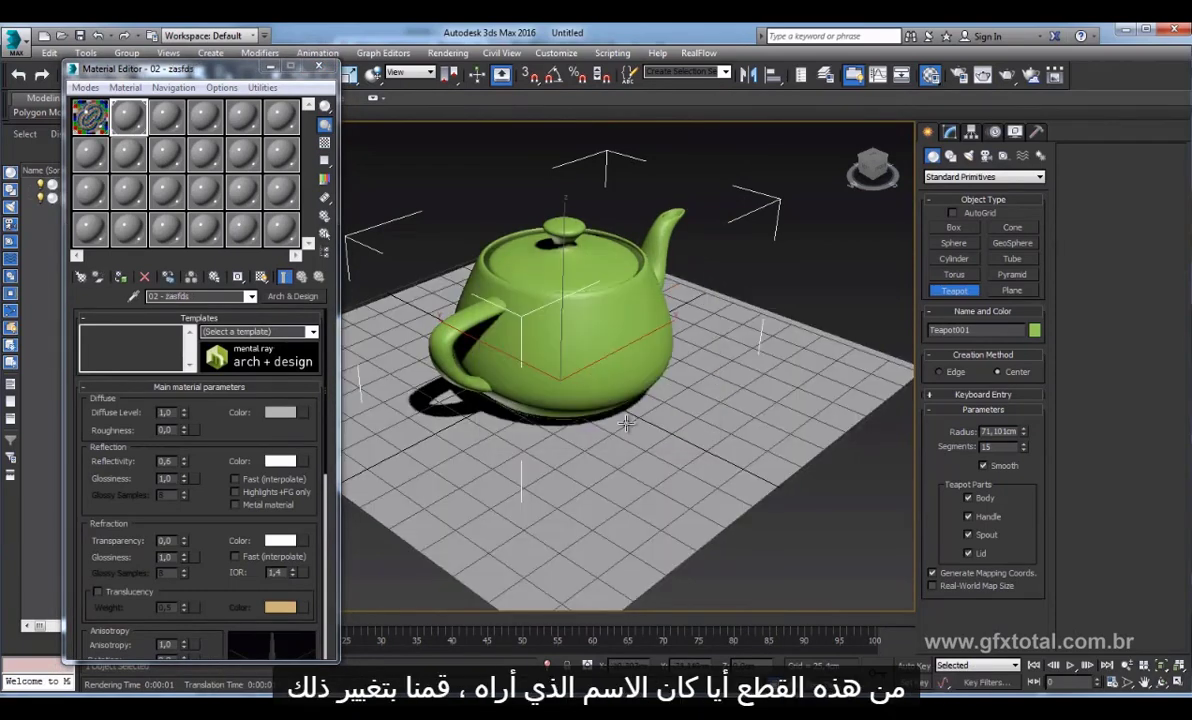
left_click(1006, 75)
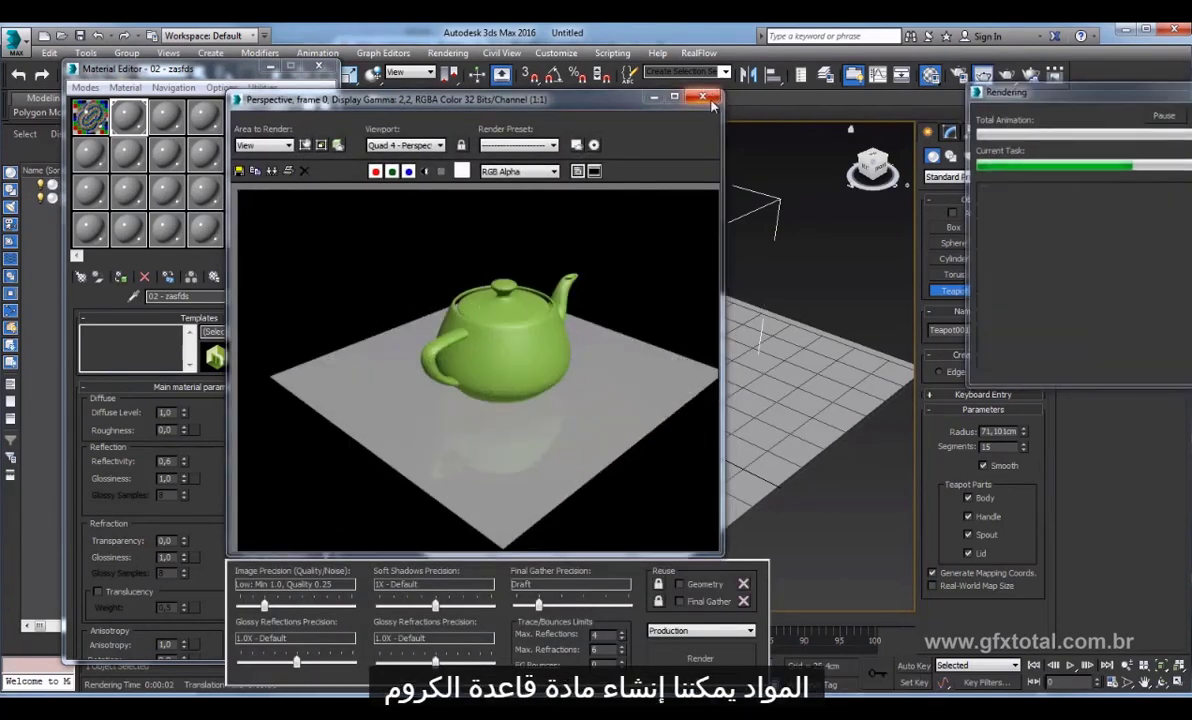
left_click(704, 97)
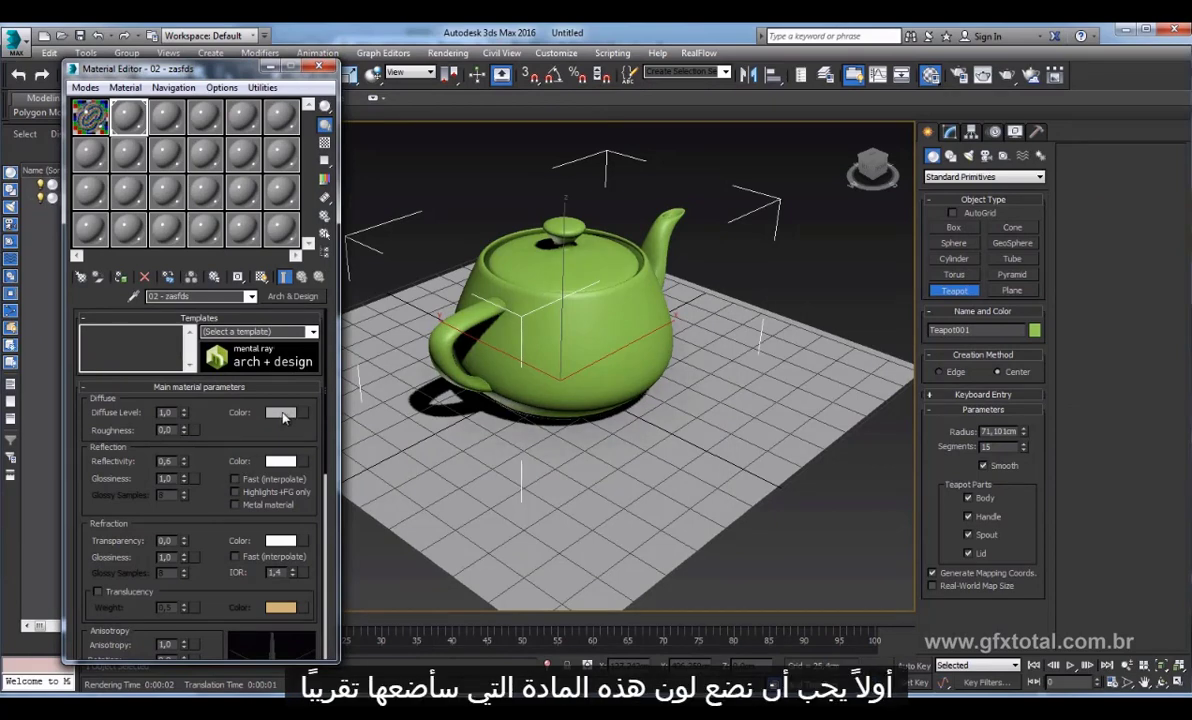
Set the diffuse colour to near white and reflectivity to 1.0.
left_click(283, 417)
left_click_drag(432, 205, 438, 229)
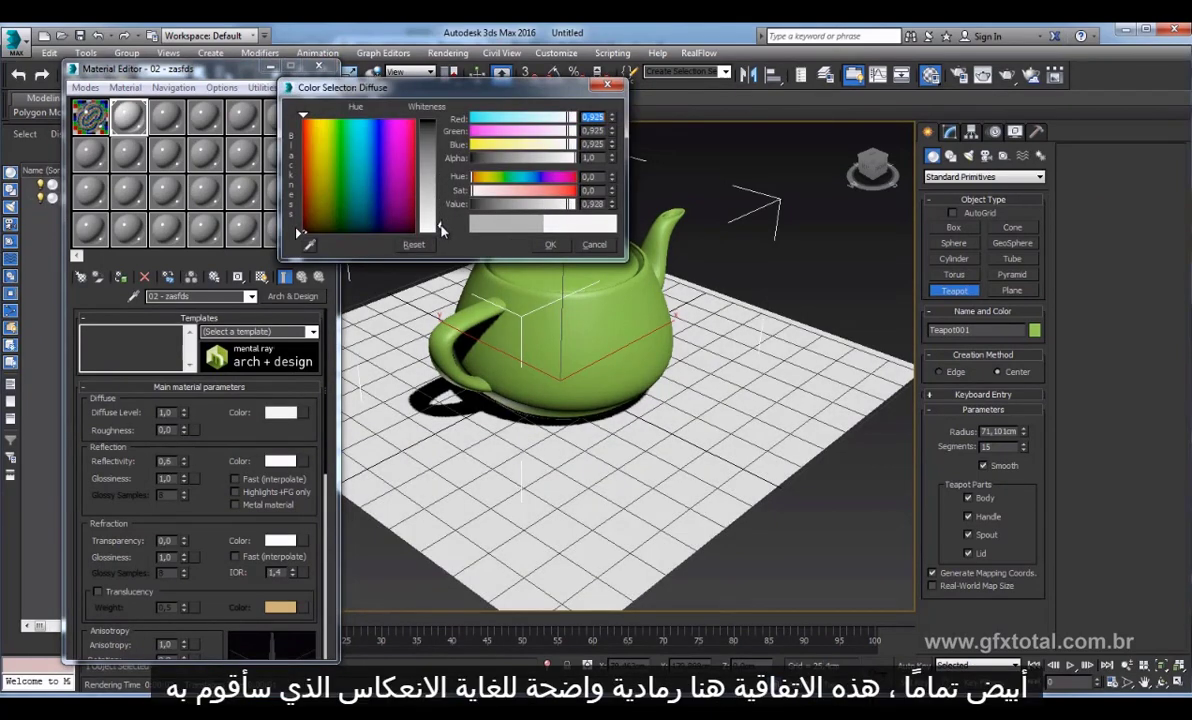
left_click(549, 244)
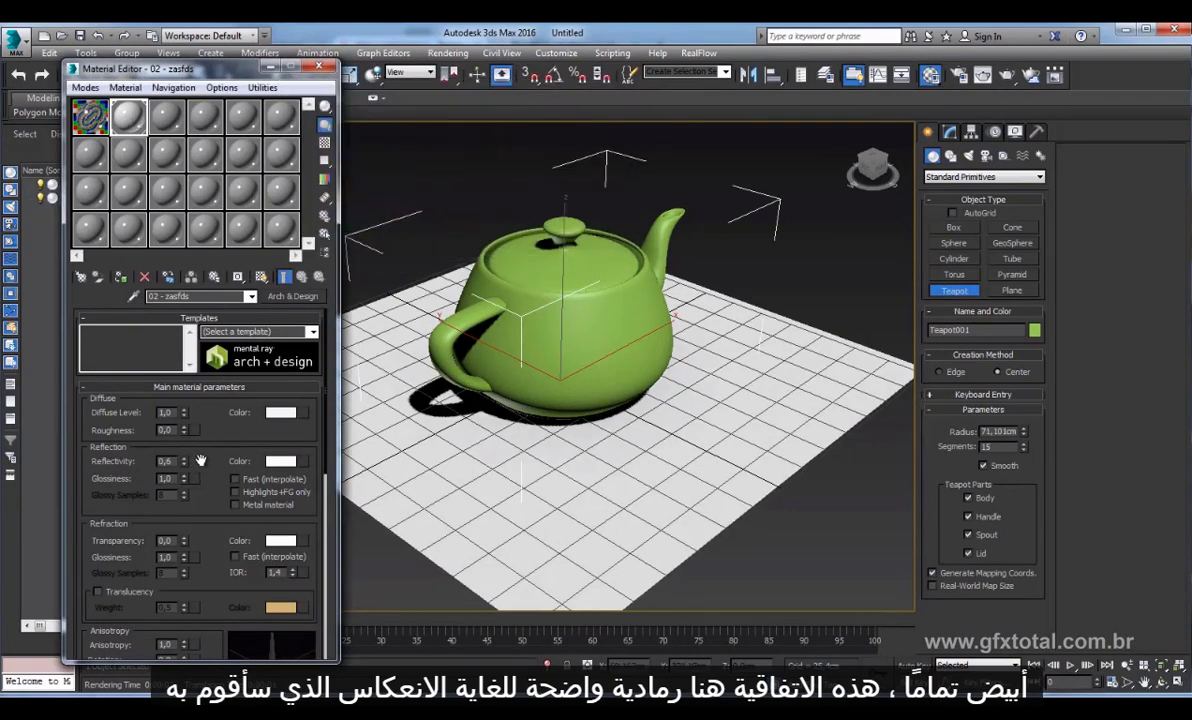
left_click_drag(185, 466, 174, 432)
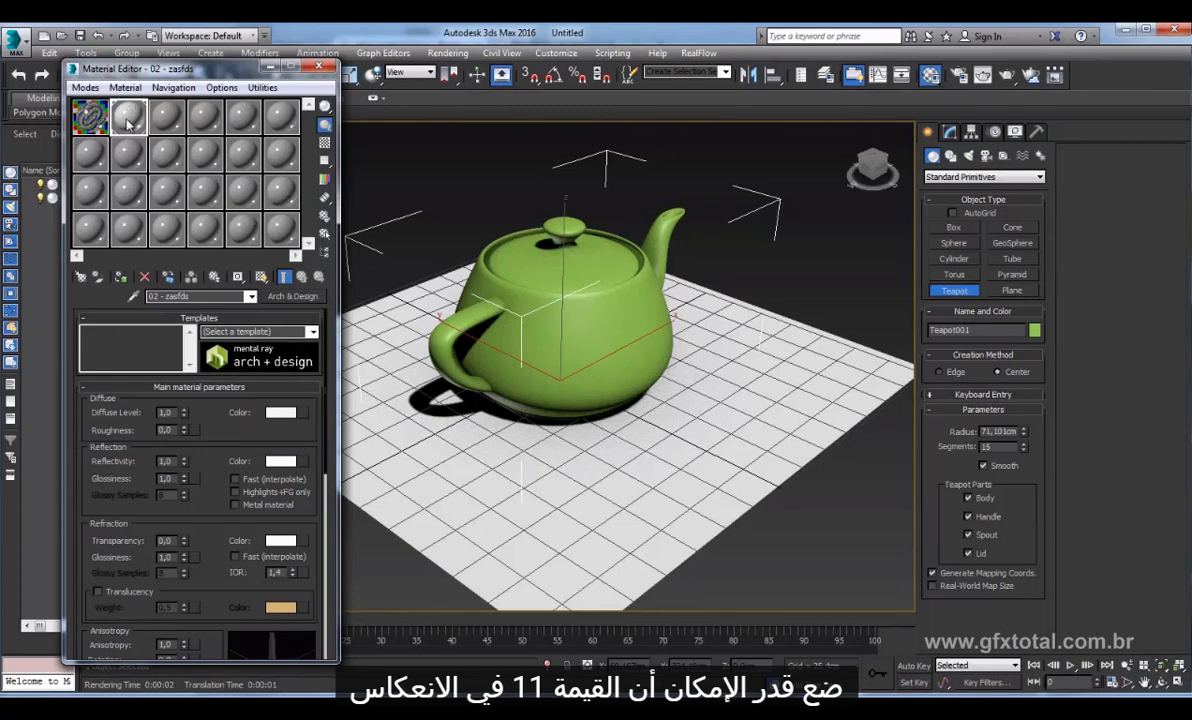
Open an enlarged sample preview with a checkered background and resize it.
double_click(122, 115)
left_click(323, 143)
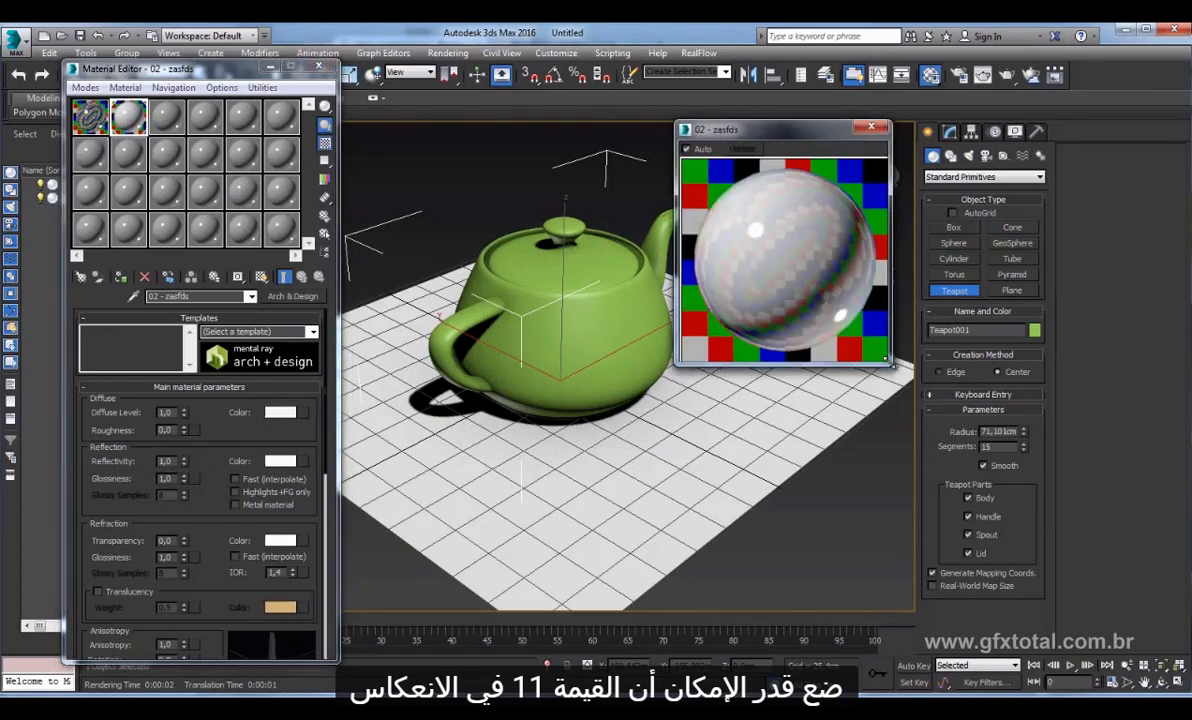
left_click_drag(889, 363, 946, 421)
left_click_drag(816, 140, 800, 116)
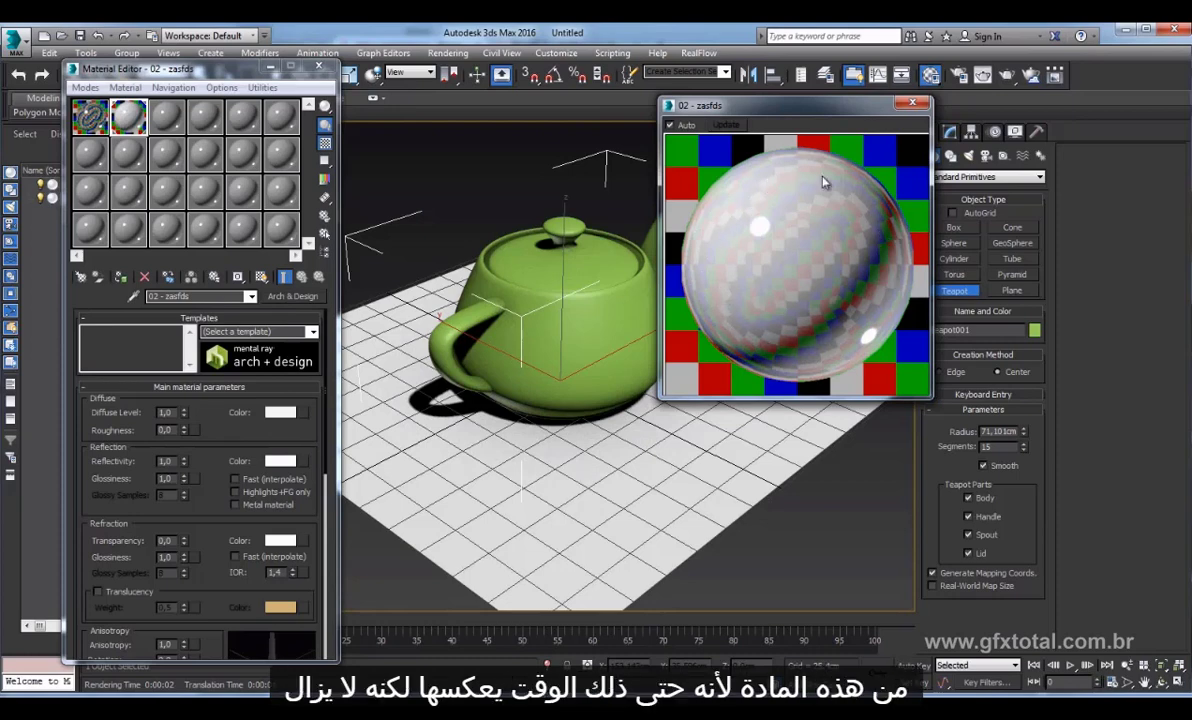
Render the scene with the new material and reopen the enlarged material preview.
left_click(1006, 75)
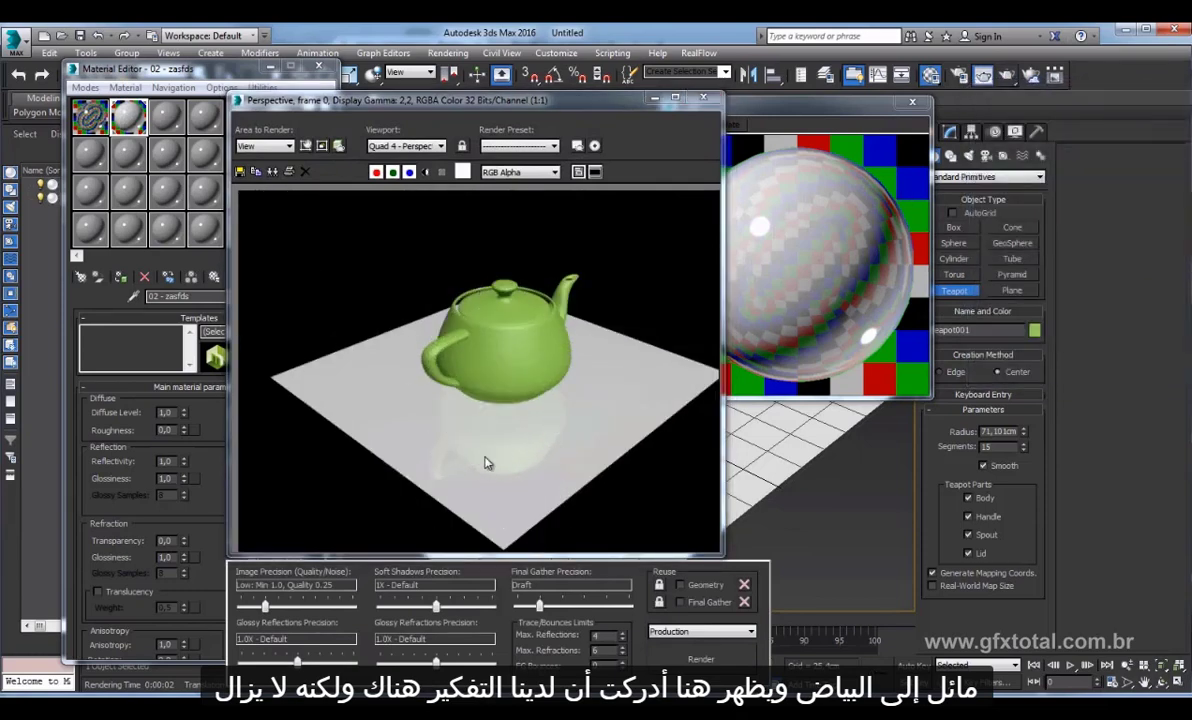
left_click(912, 104)
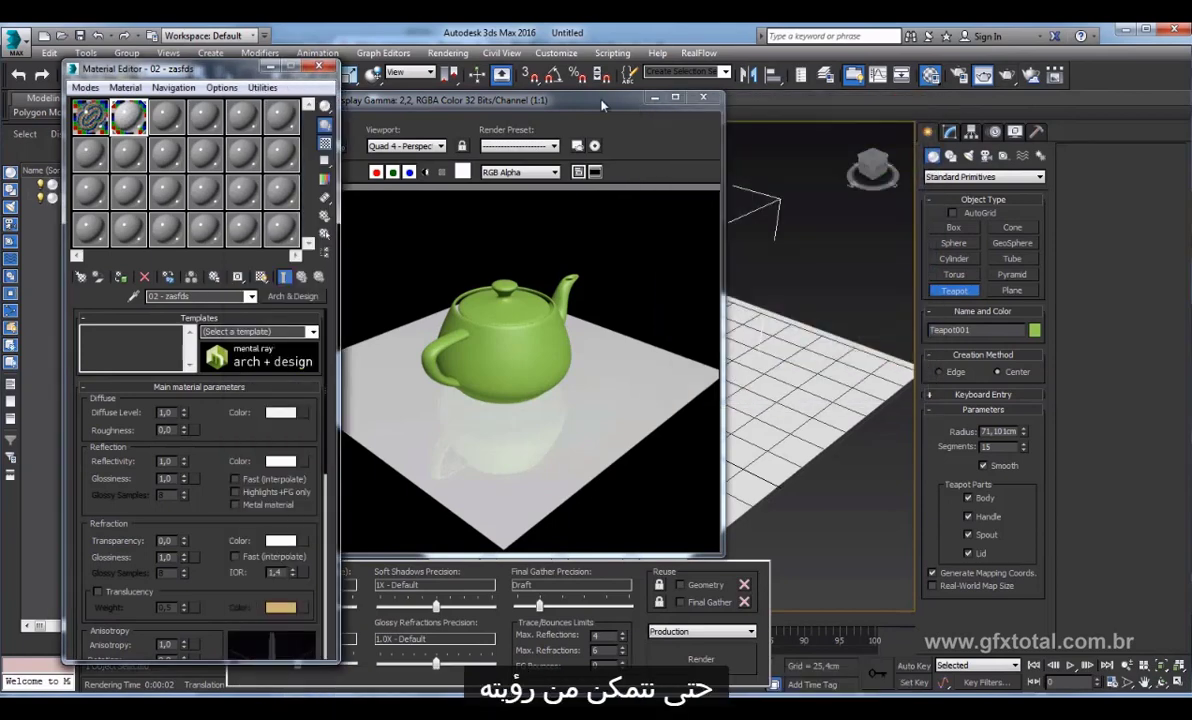
left_click_drag(475, 100, 575, 91)
double_click(120, 116)
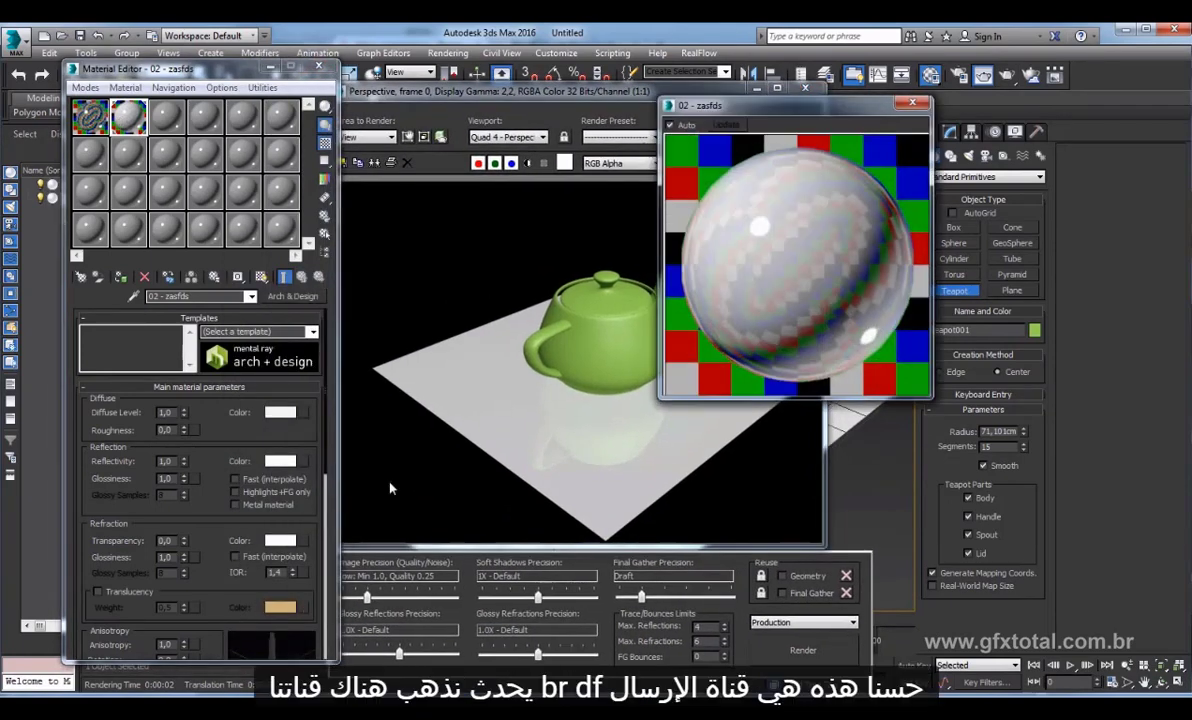
Set the IOR to 25 under By IOR, then return the BRDF to Custom Reflectivity Function.
scroll(211, 570, "down", 4)
scroll(209, 520, "down", 3)
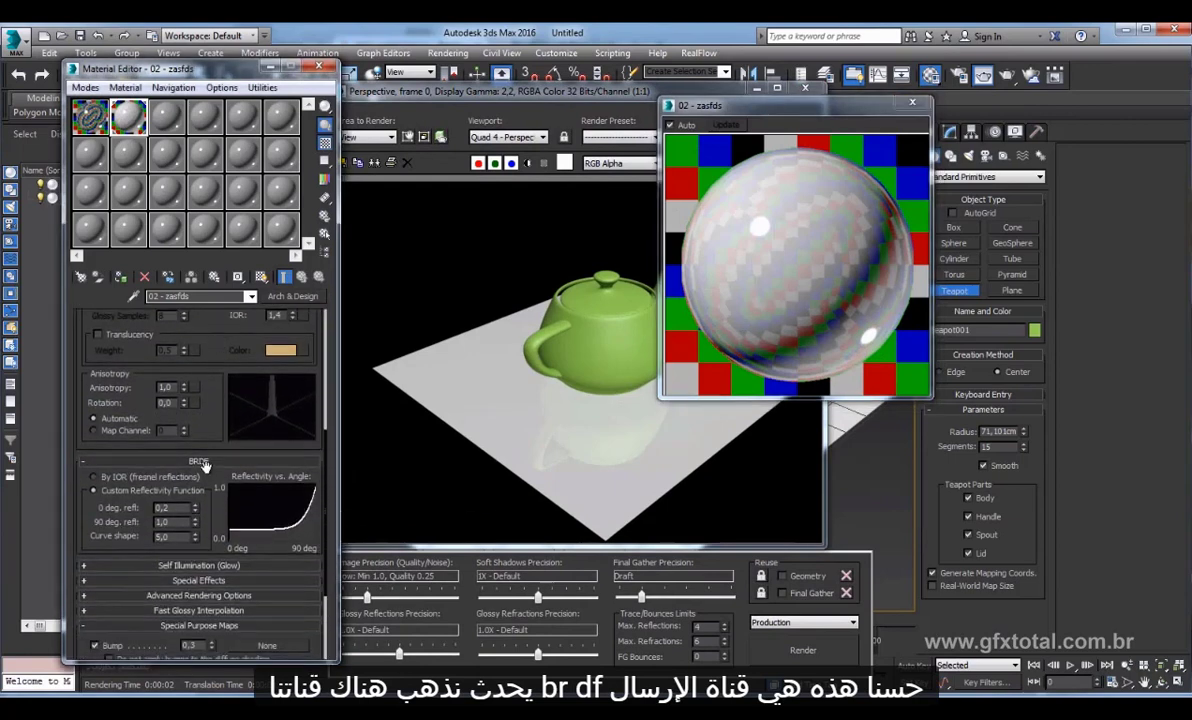
scroll(207, 479, "down", 1)
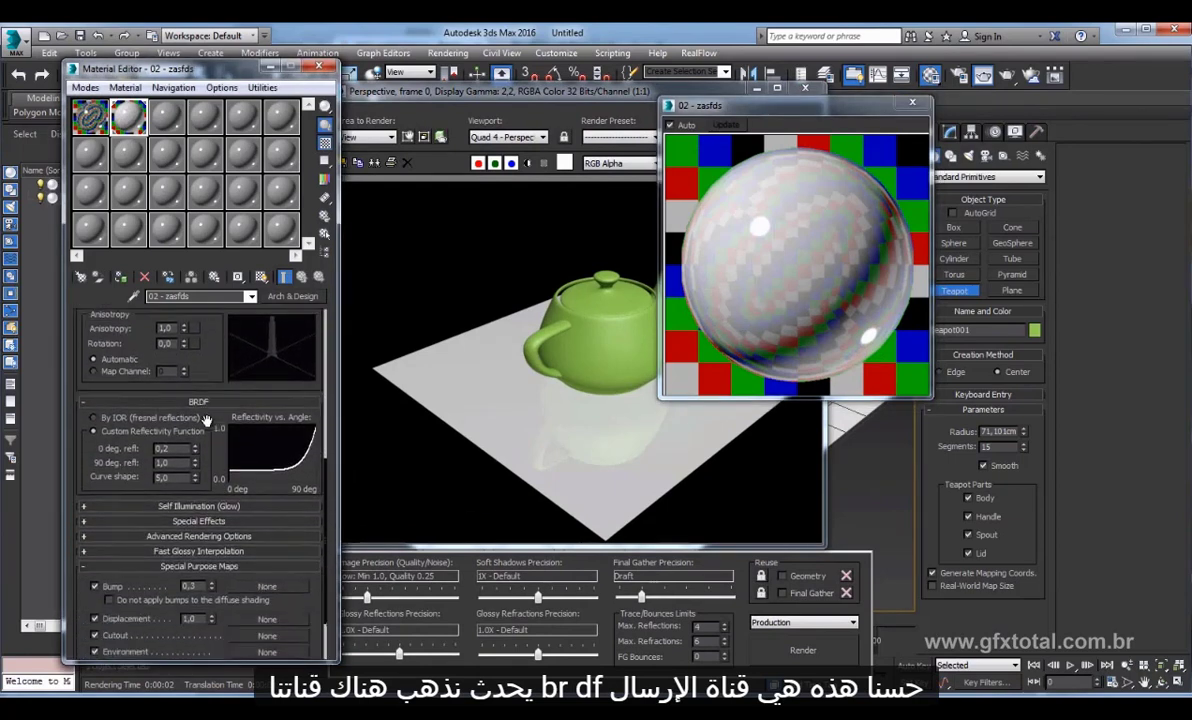
scroll(195, 420, "down", 1)
scroll(180, 350, "up", 1)
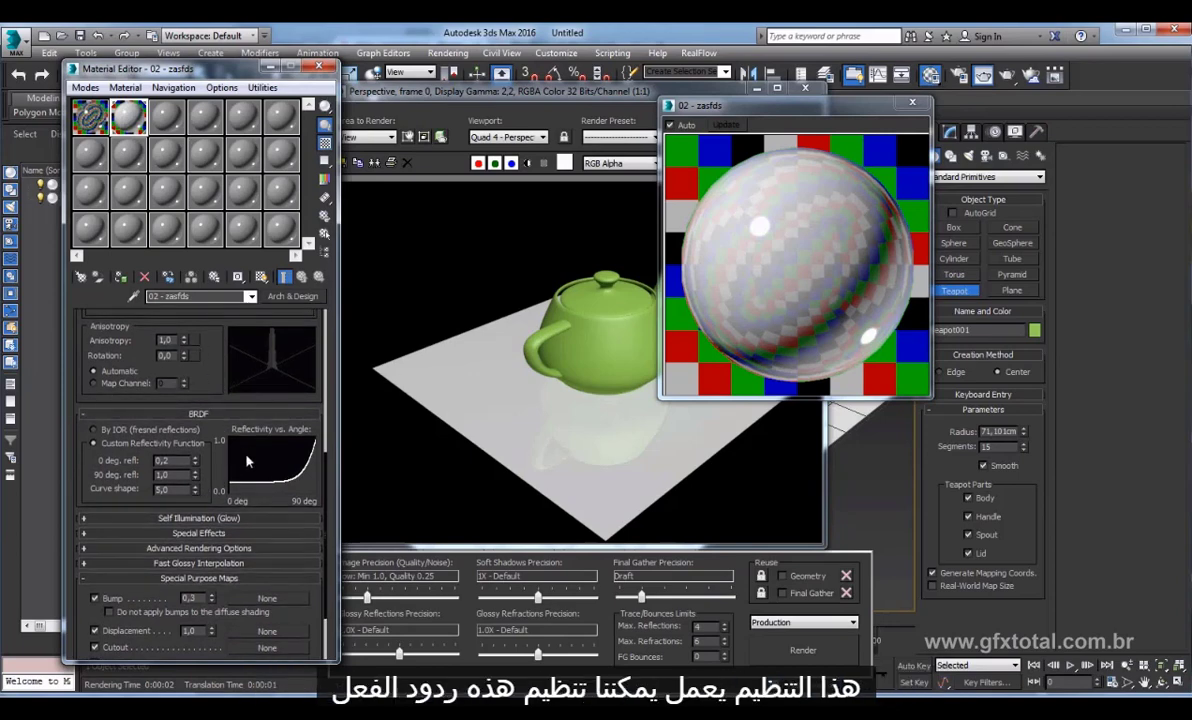
scroll(212, 485, "up", 2)
scroll(203, 508, "up", 2)
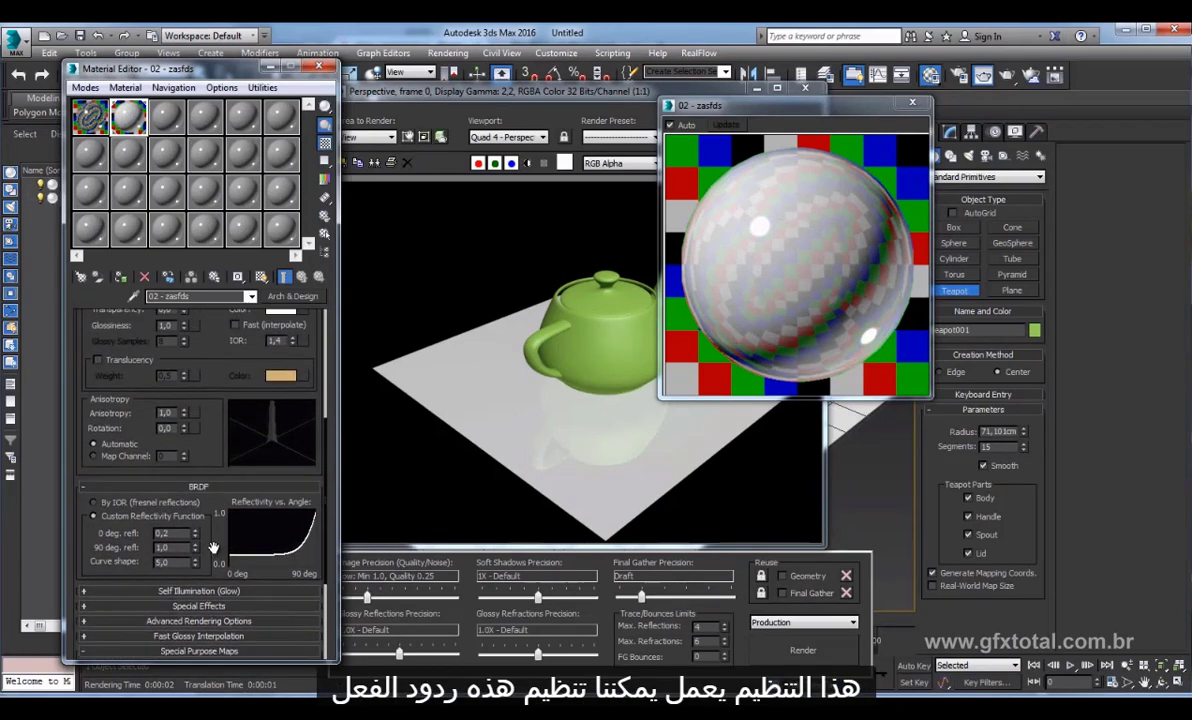
left_click(93, 502)
double_click(274, 342)
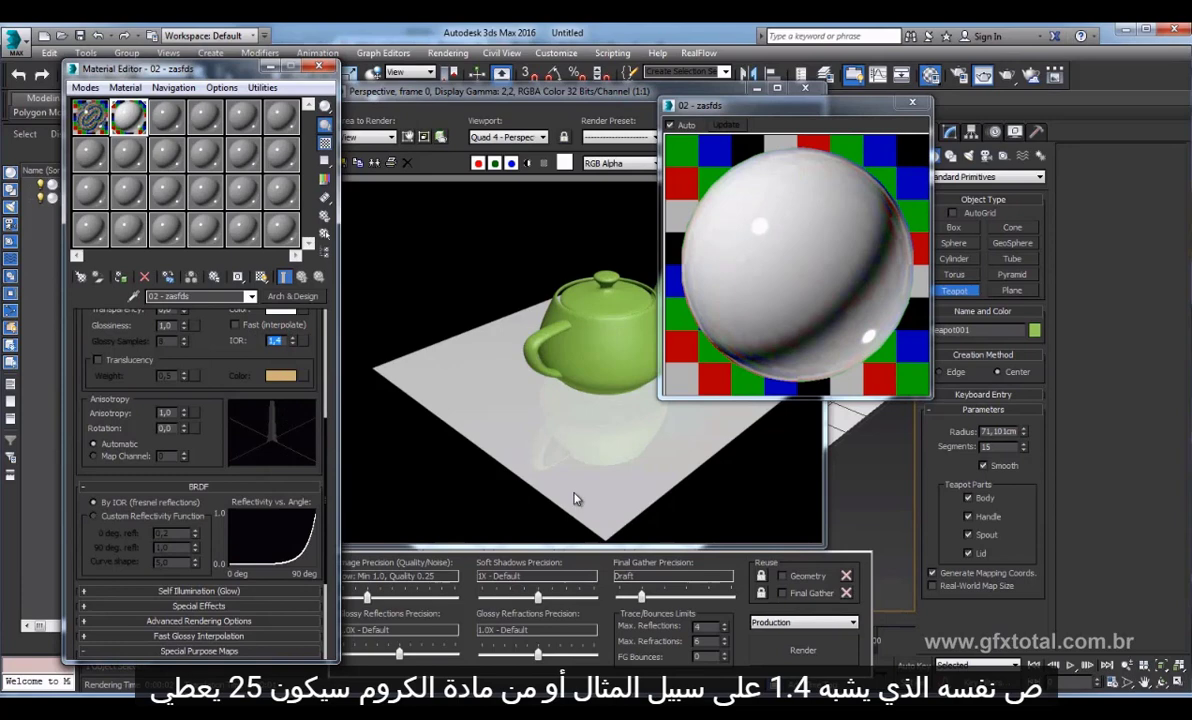
type("25")
key("Return")
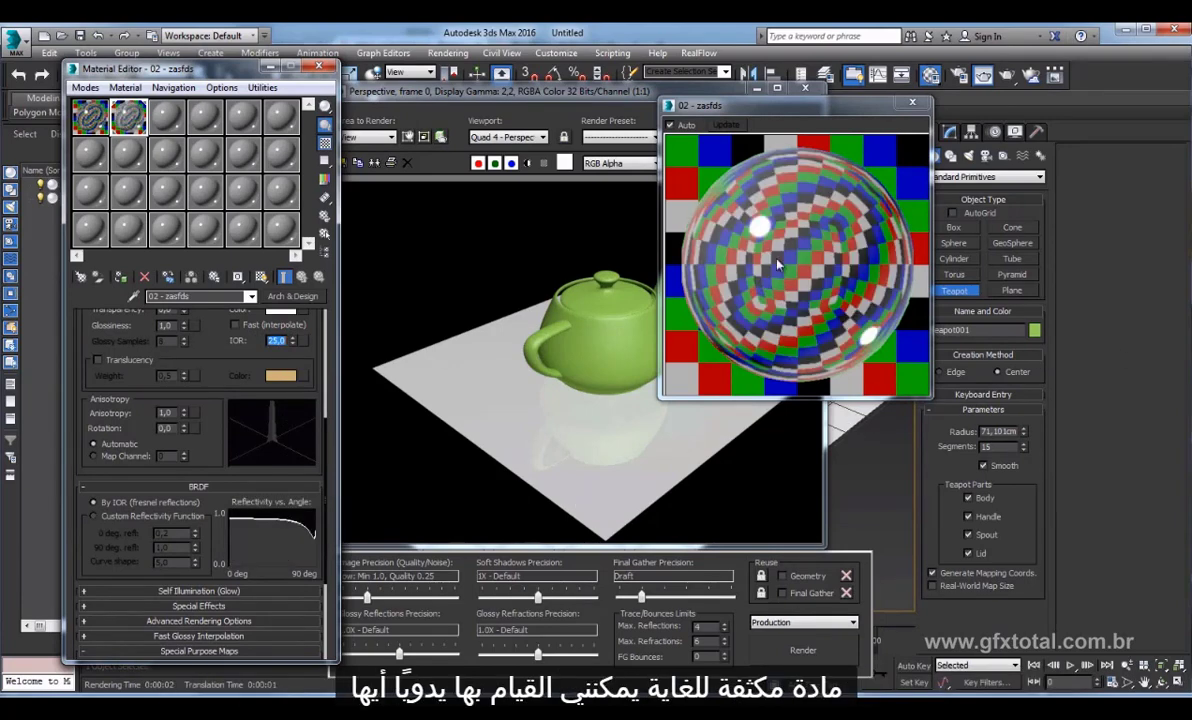
left_click(95, 516)
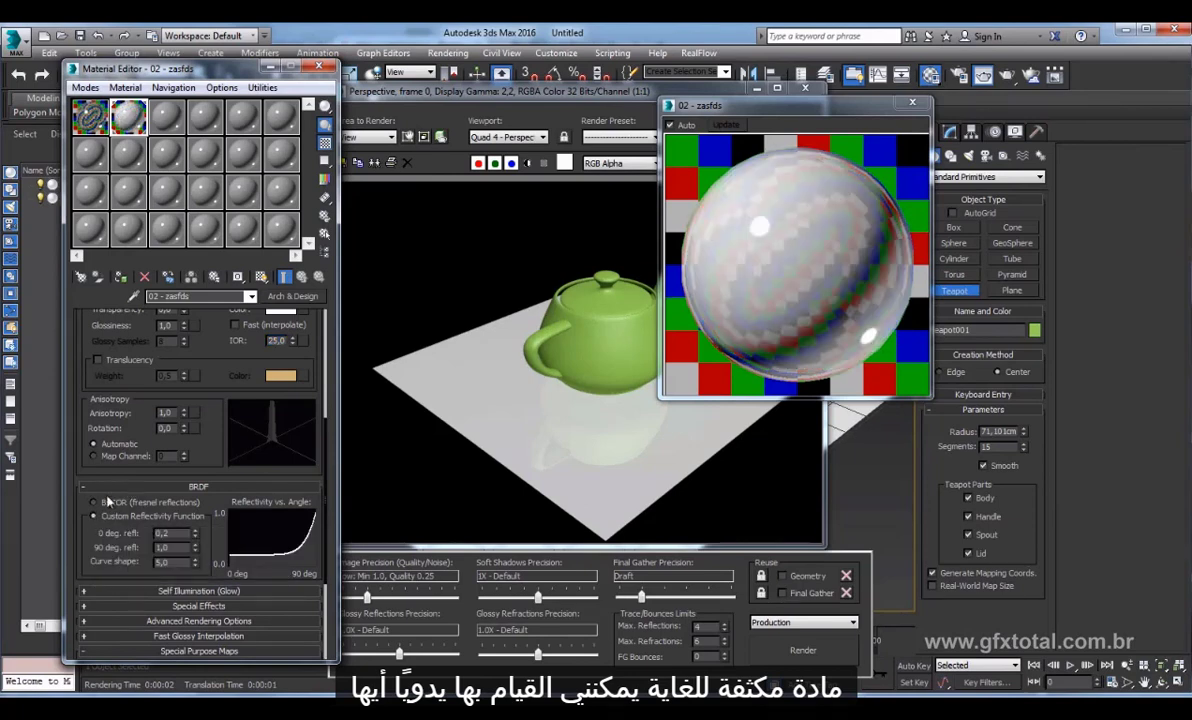
Push 0 deg. reflectivity from about 0.94 up to 1.0 and move the preview window aside.
left_click_drag(86, 533, 79, 467)
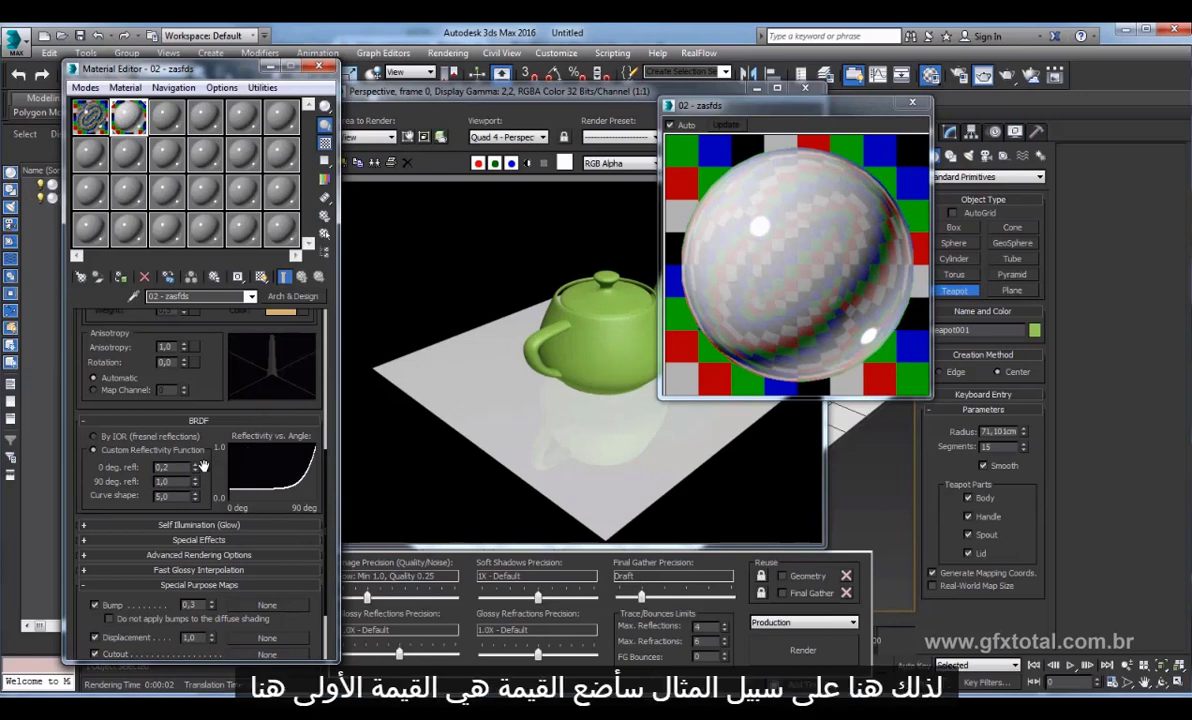
left_click_drag(196, 471, 114, 457)
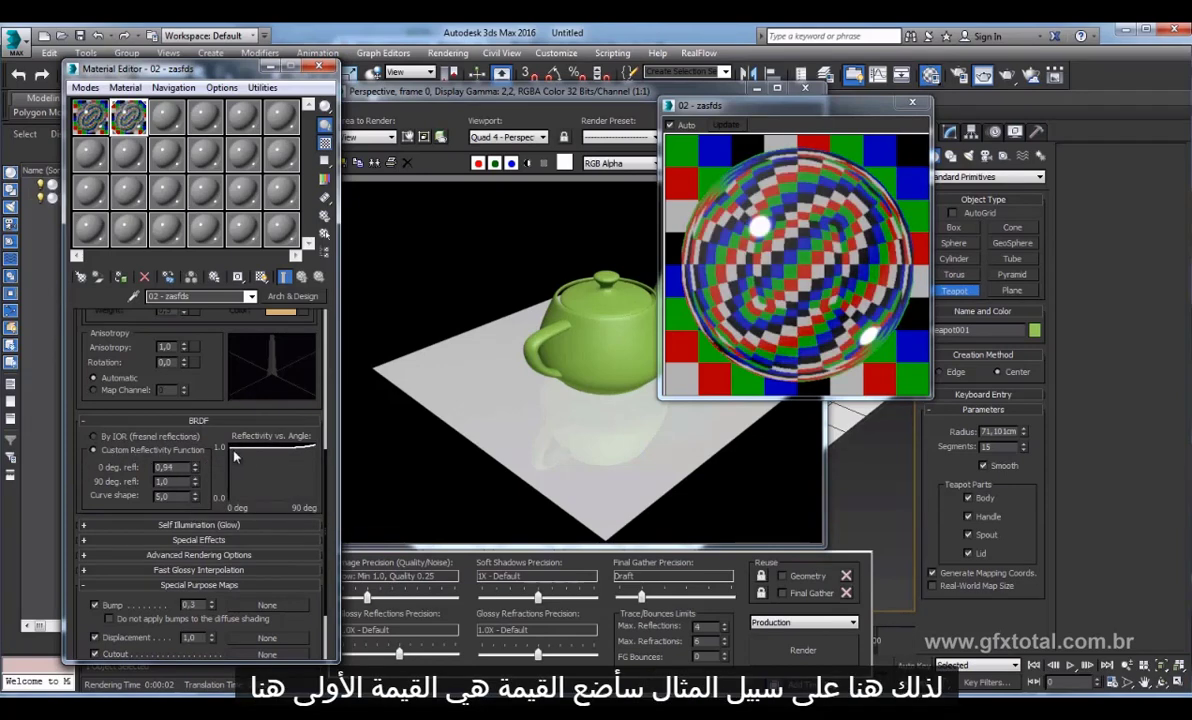
left_click_drag(195, 466, 196, 458)
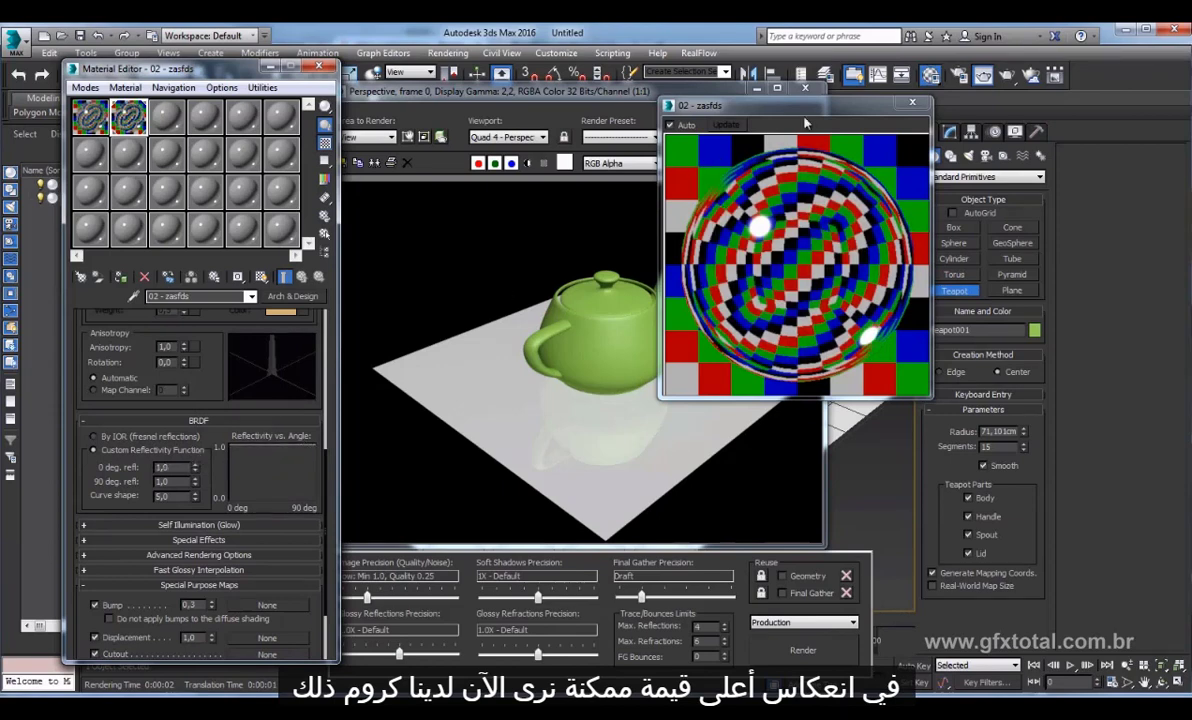
mouse_move(747, 105)
left_mouse_down()
mouse_move(776, 131)
mouse_move(736, 149)
left_mouse_up()
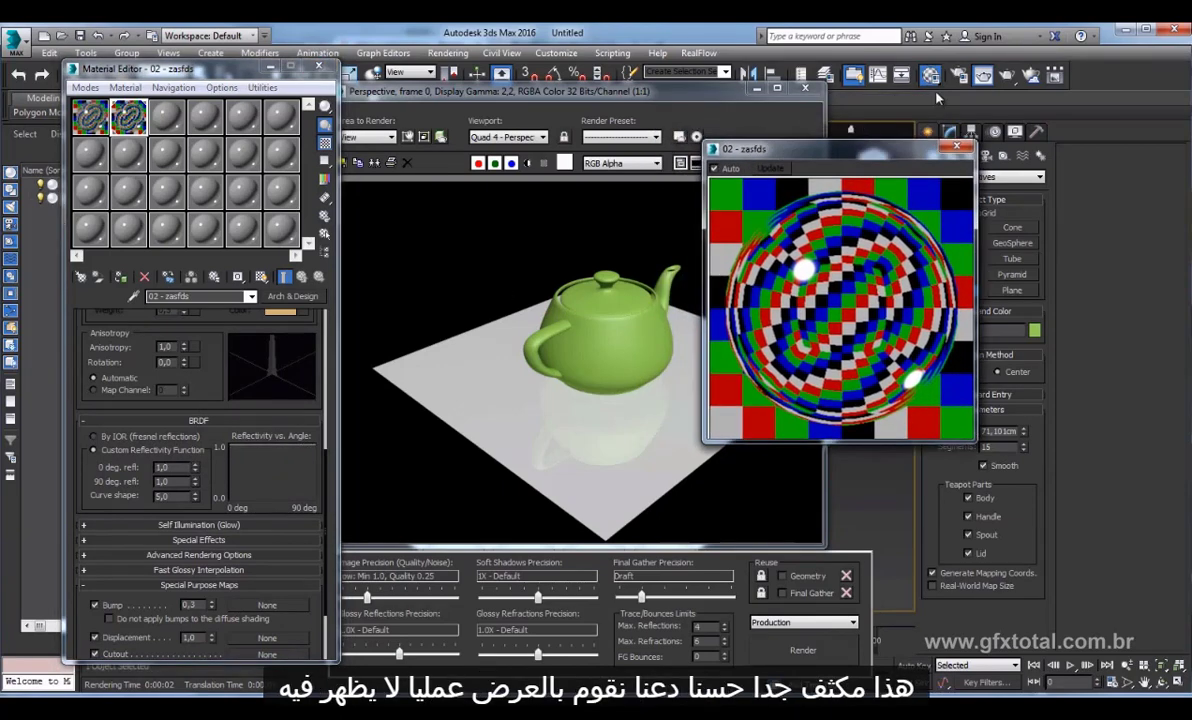
Render the mirror teapot and toggle the alpha channel display on and off.
left_click(982, 75)
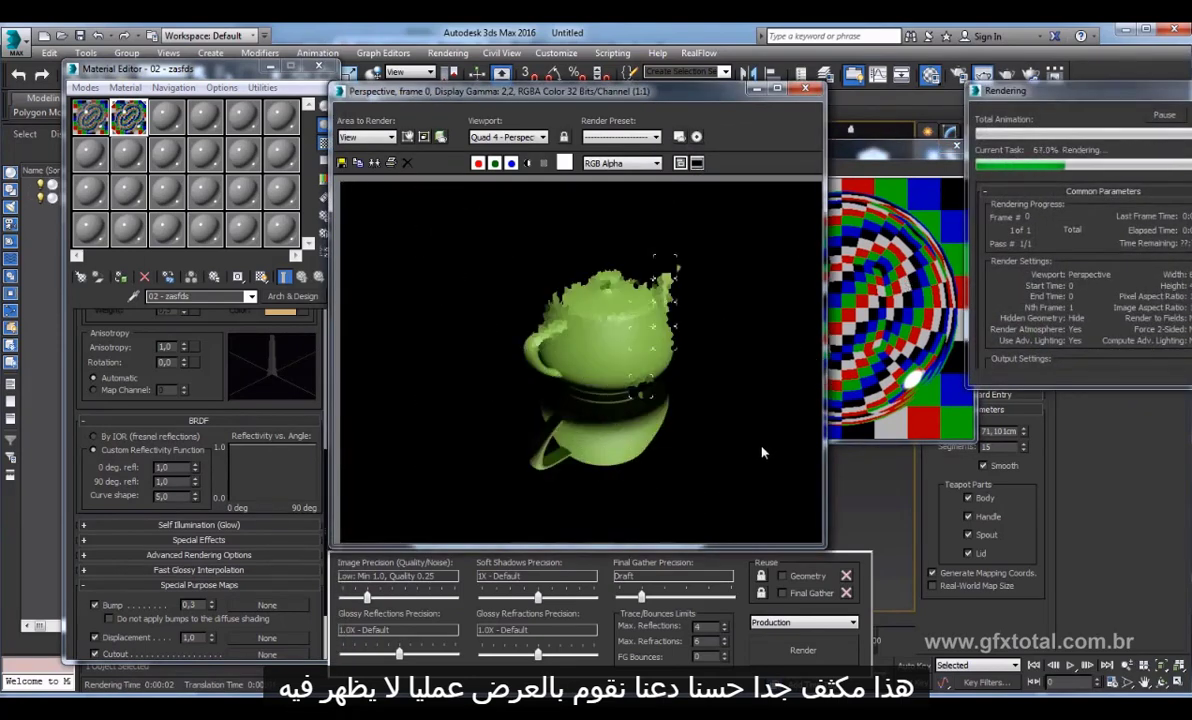
left_click(527, 164)
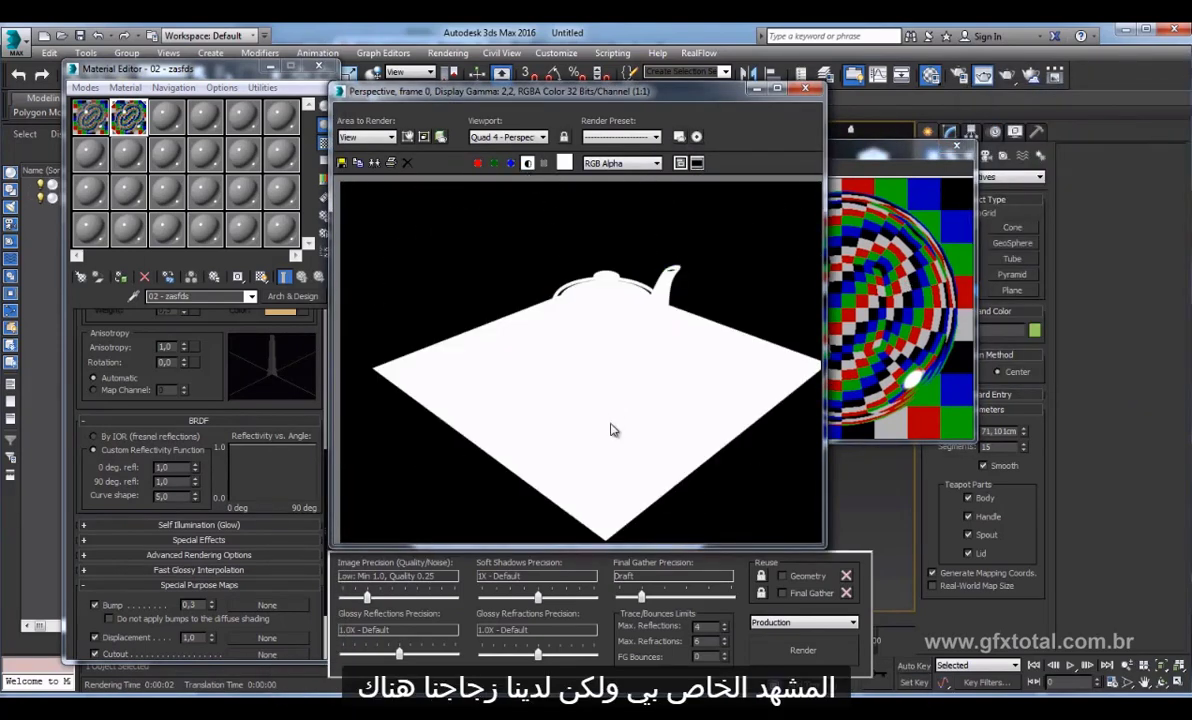
left_click(527, 163)
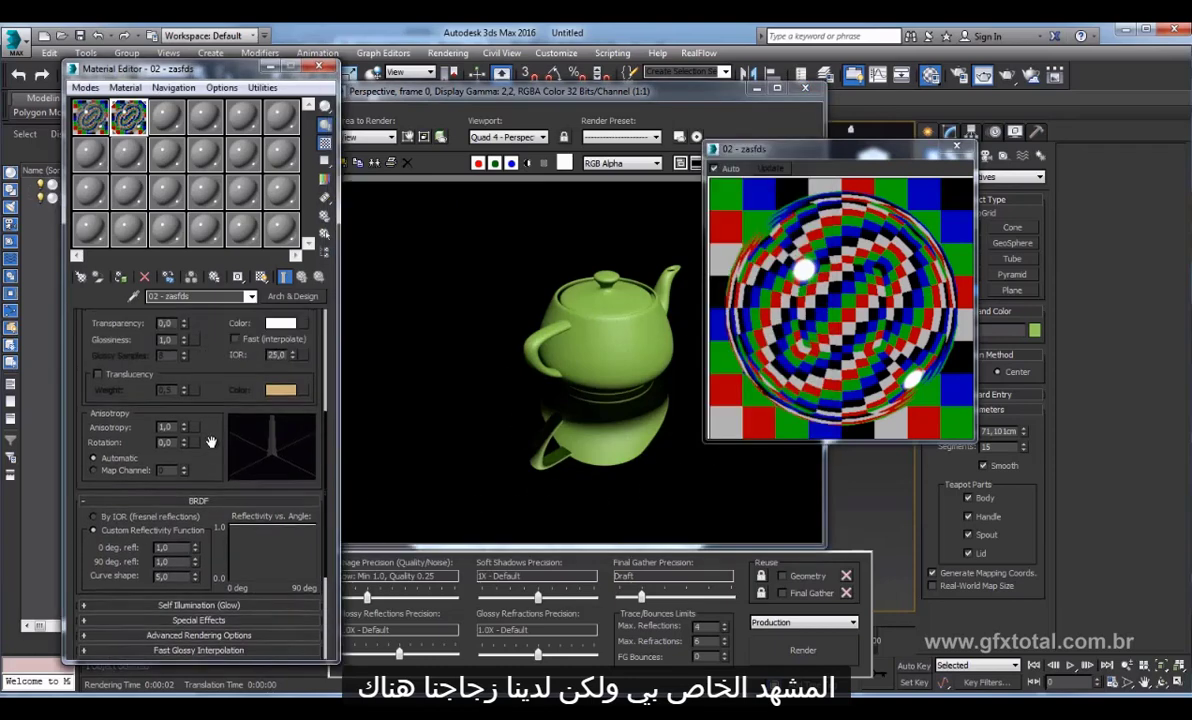
Compare a render at 0.88 facing reflectivity, then restore 0 deg. reflectivity to 1.0.
left_click_drag(211, 367, 211, 455)
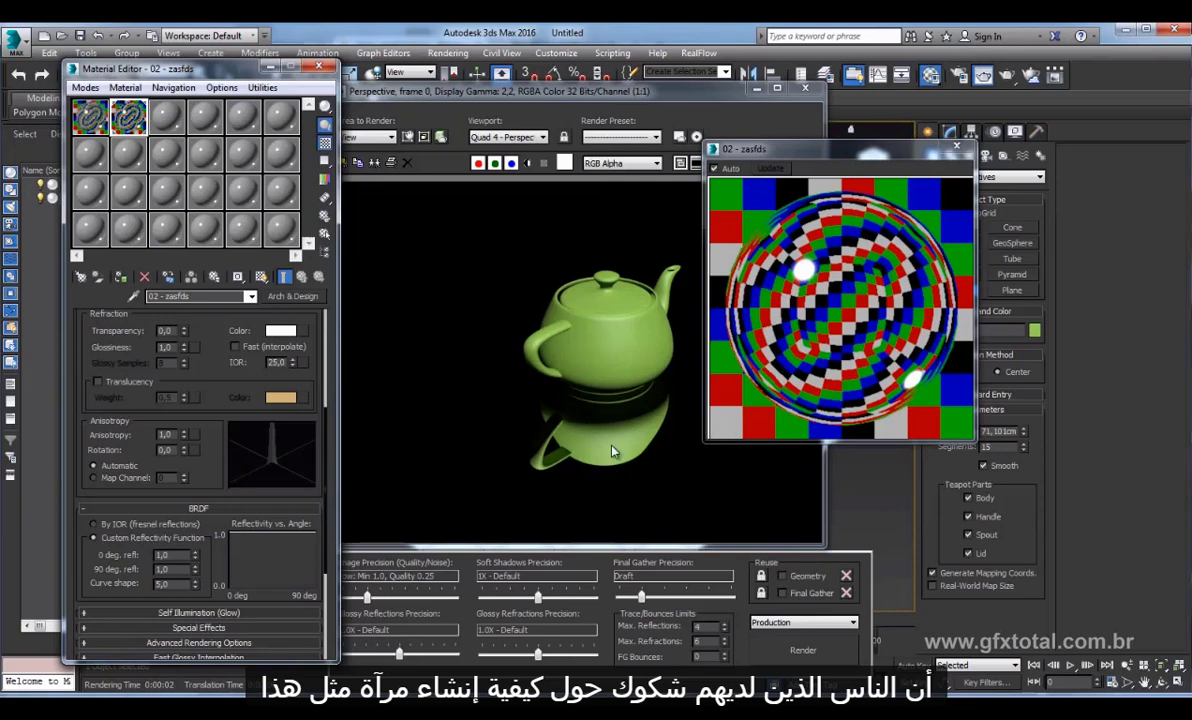
scroll(216, 356, "down", 3)
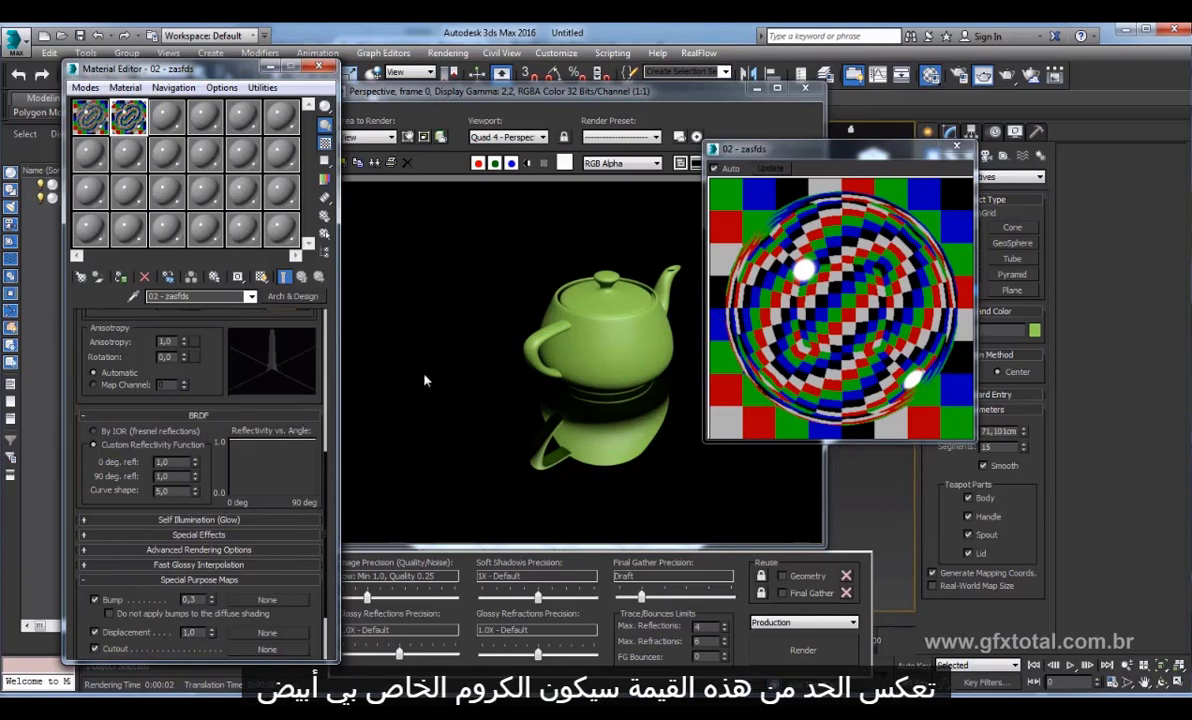
left_click_drag(196, 462, 196, 485)
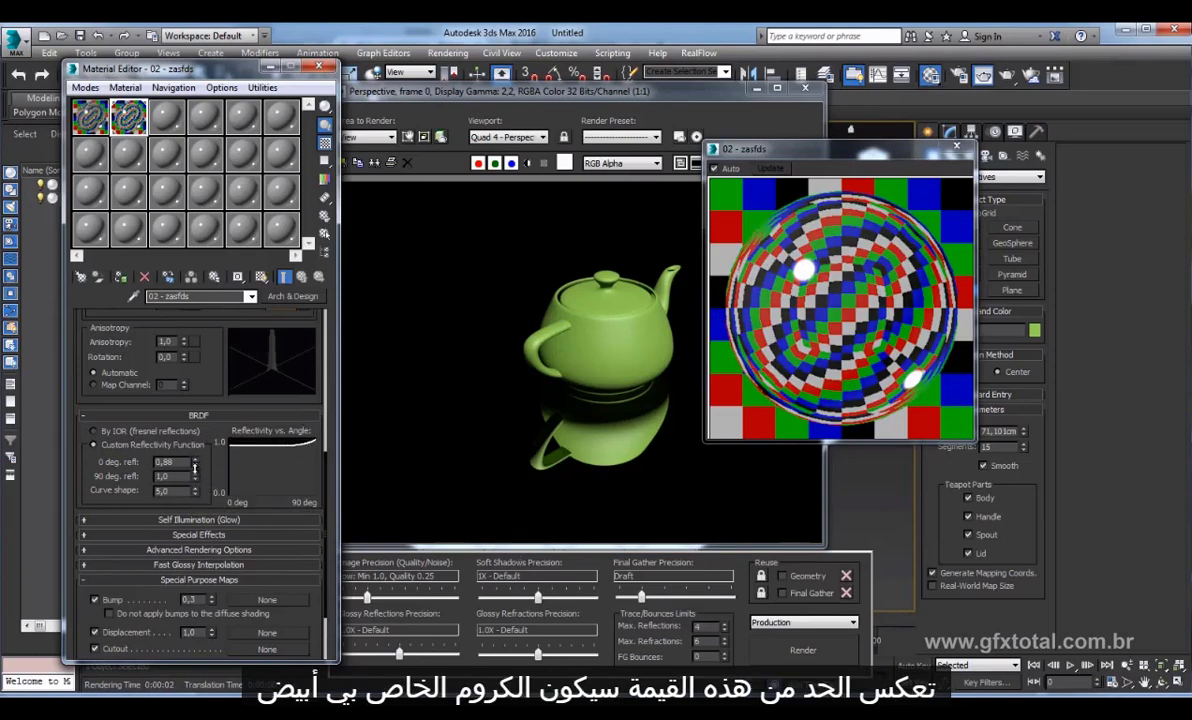
left_click(803, 648)
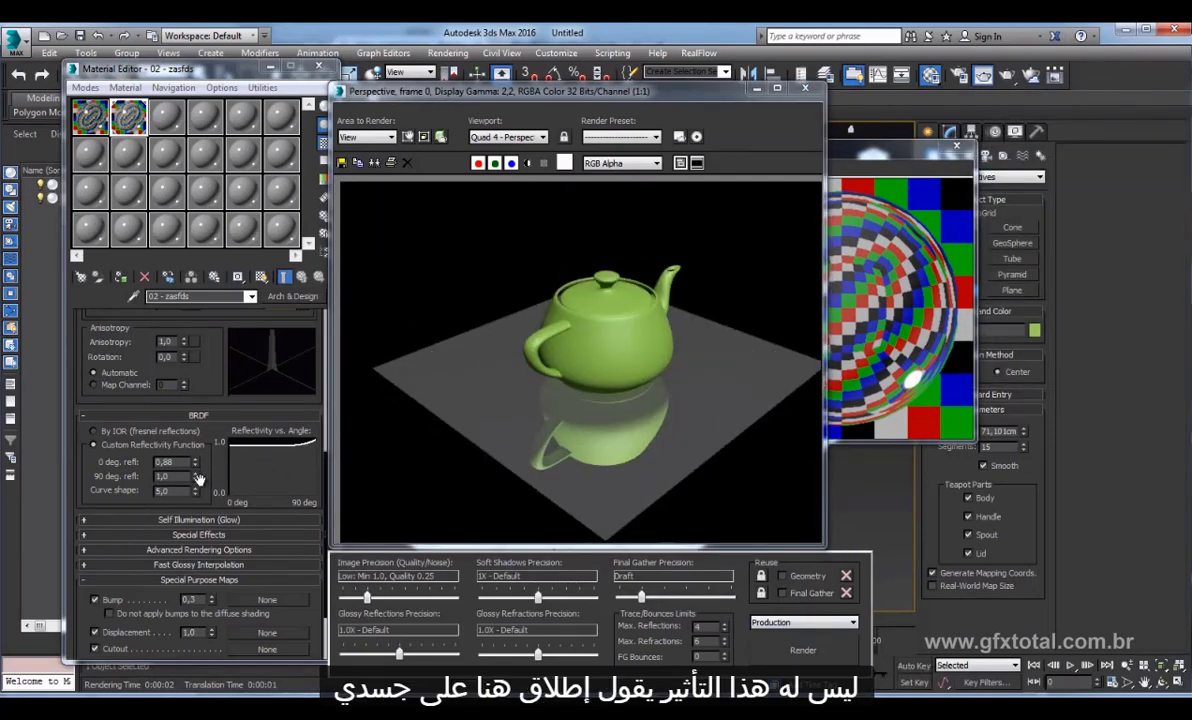
left_click_drag(196, 462, 196, 440)
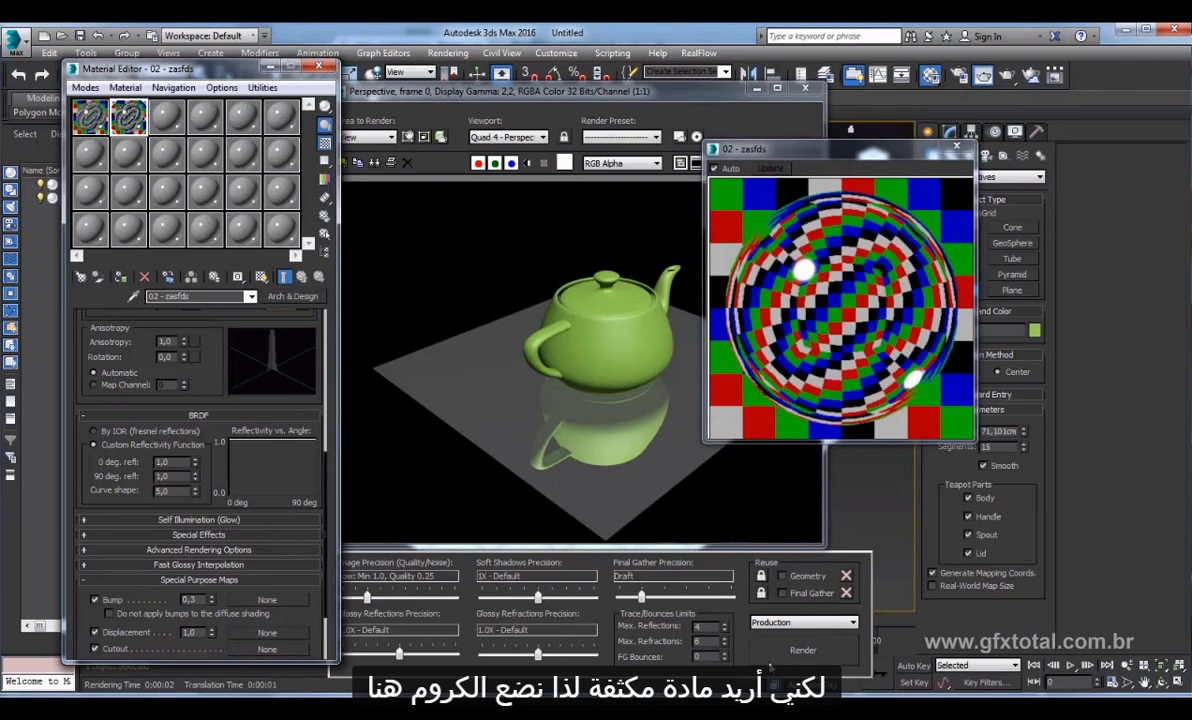
Re-render with full reflectivity and bring up the Environment and Effects settings.
left_click(803, 650)
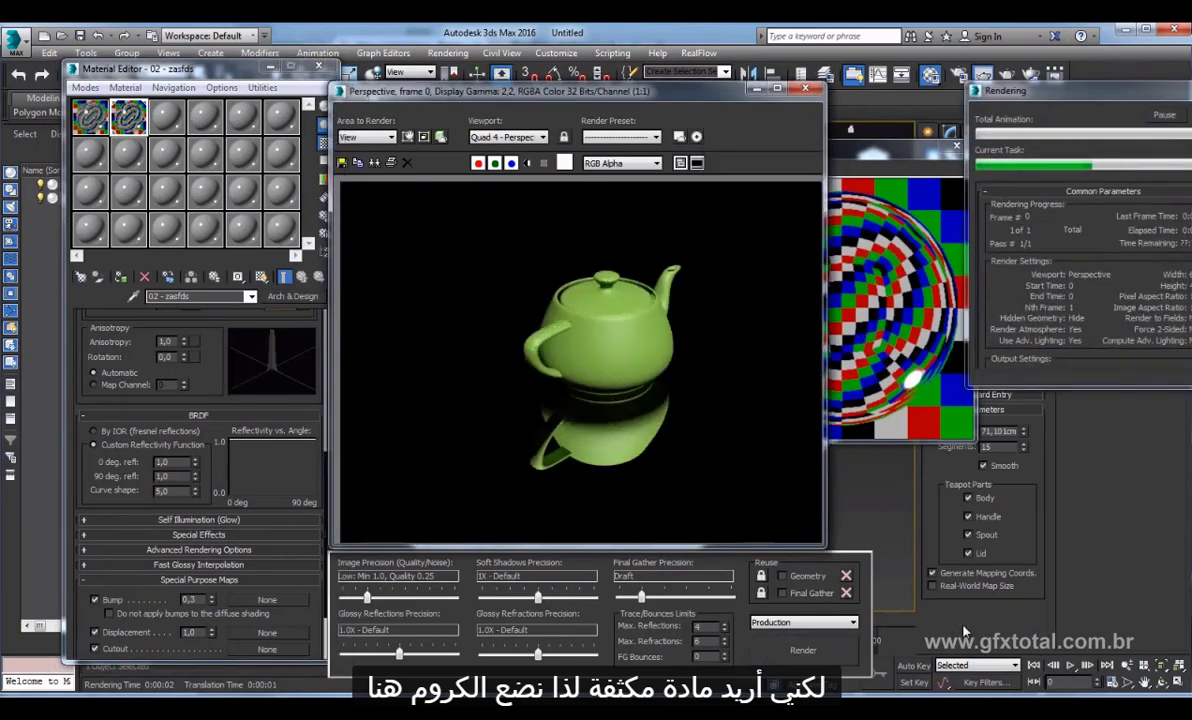
left_click(448, 53)
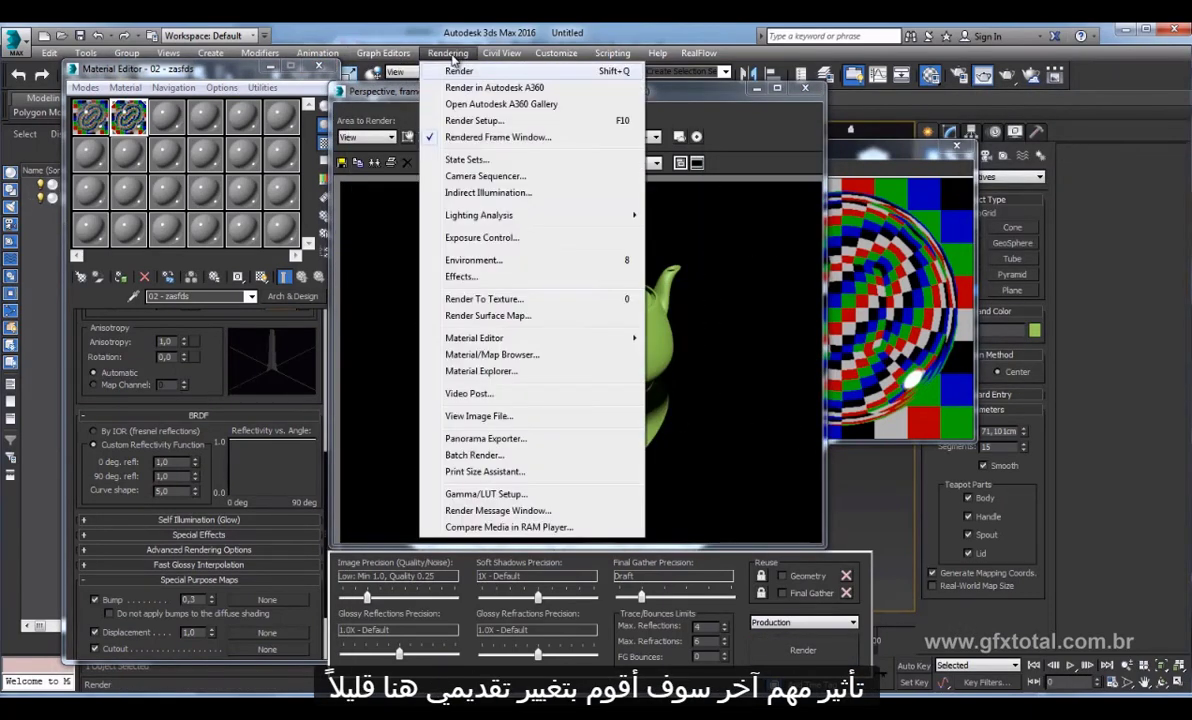
left_click(317, 53)
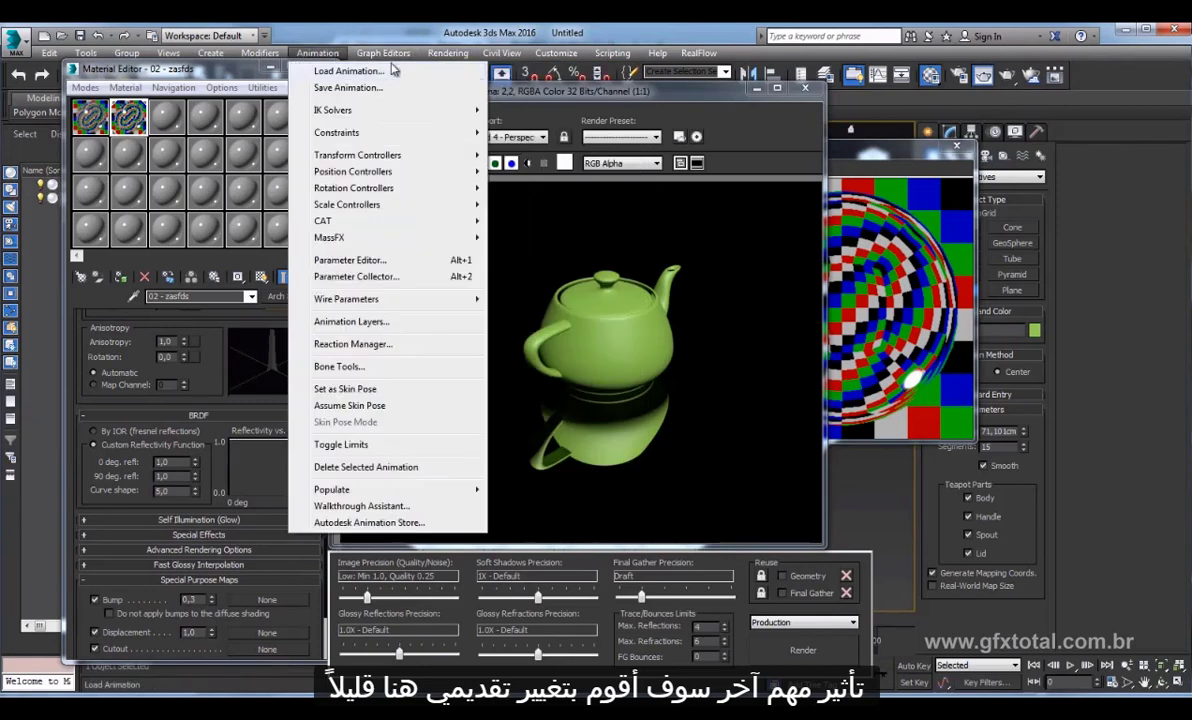
left_click(447, 272)
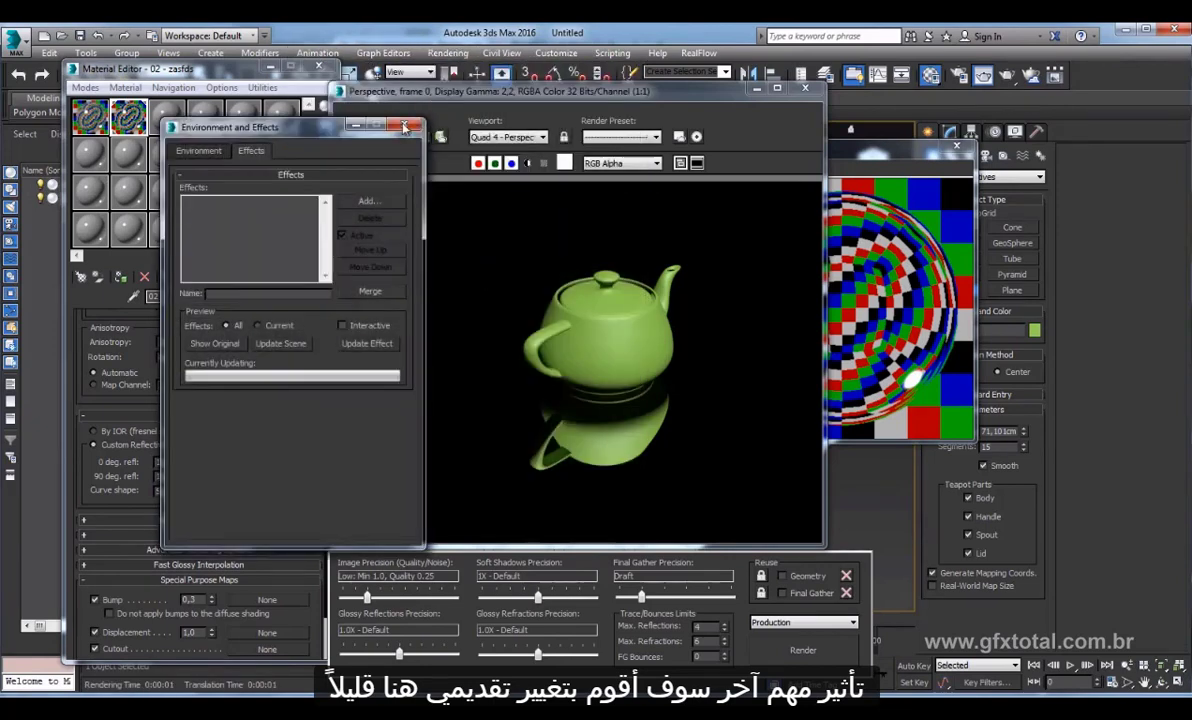
left_click(404, 126)
left_click(448, 53)
left_click(490, 260)
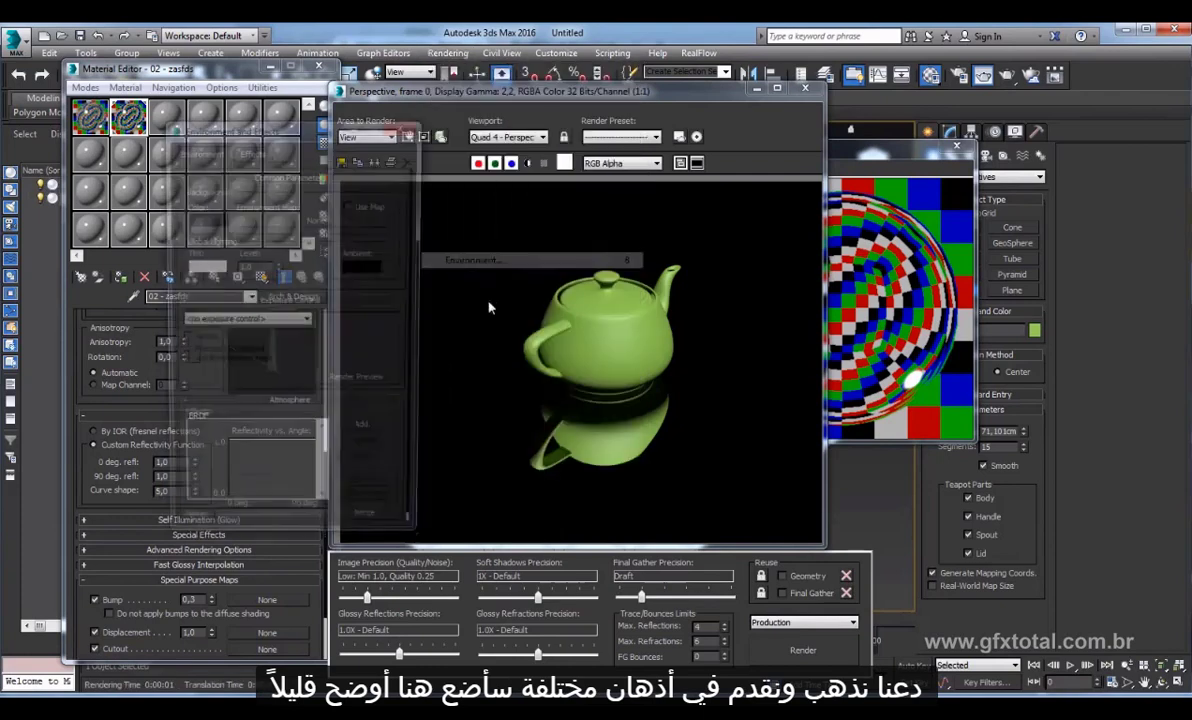
Change the background colour from black to grey and re-render the teapot.
left_click(206, 219)
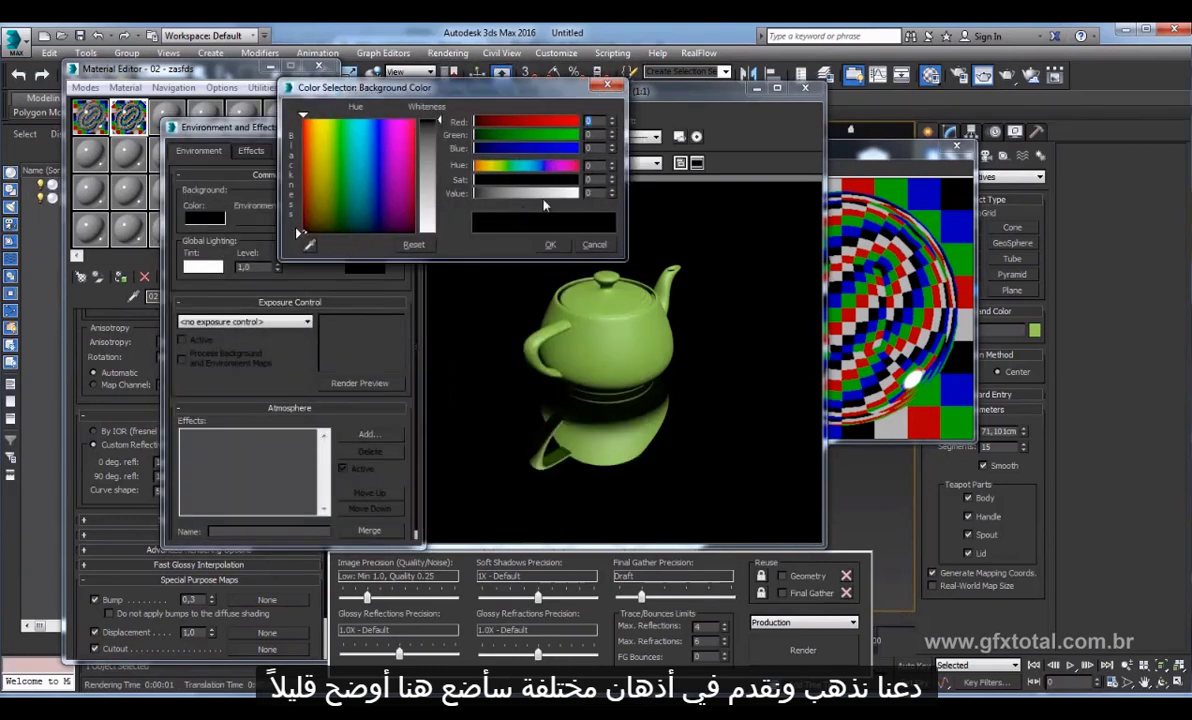
left_click(778, 157)
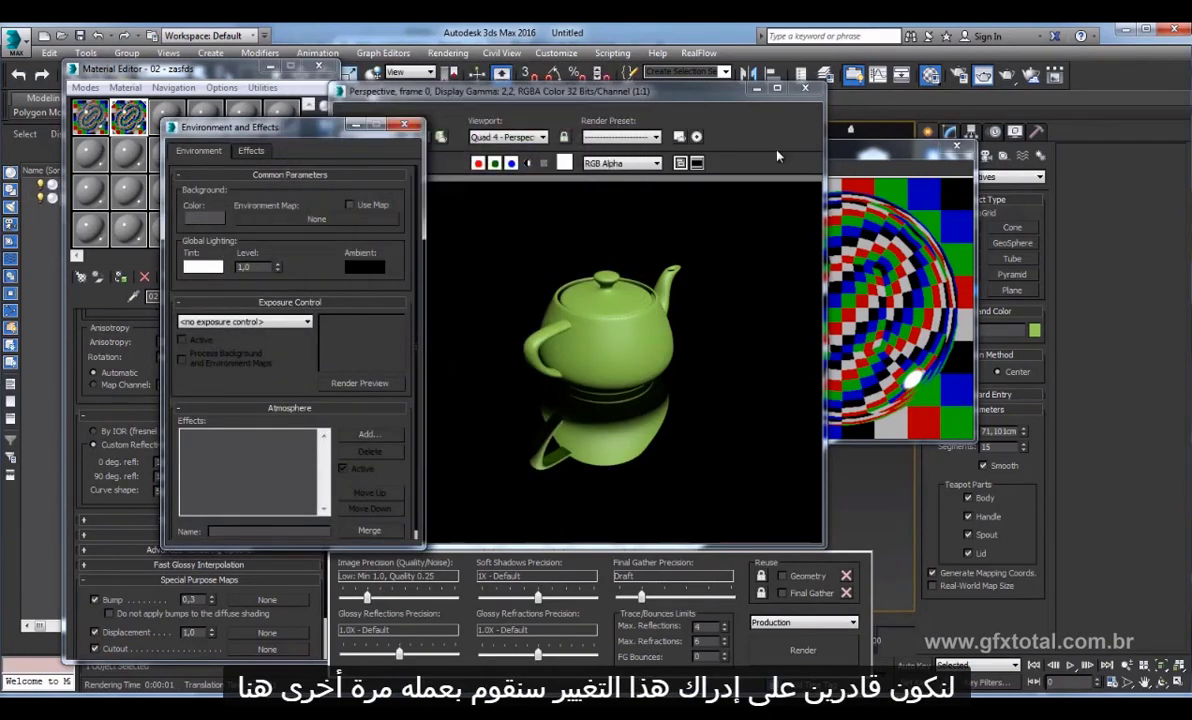
left_click(820, 646)
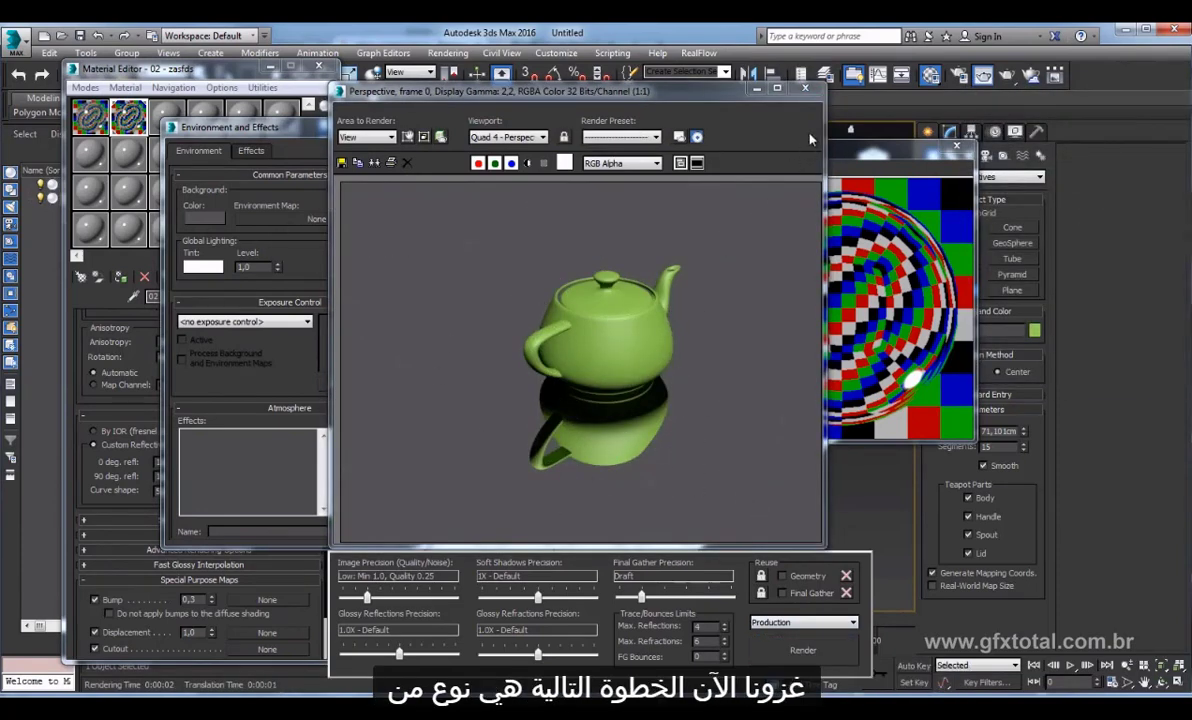
left_click(804, 90)
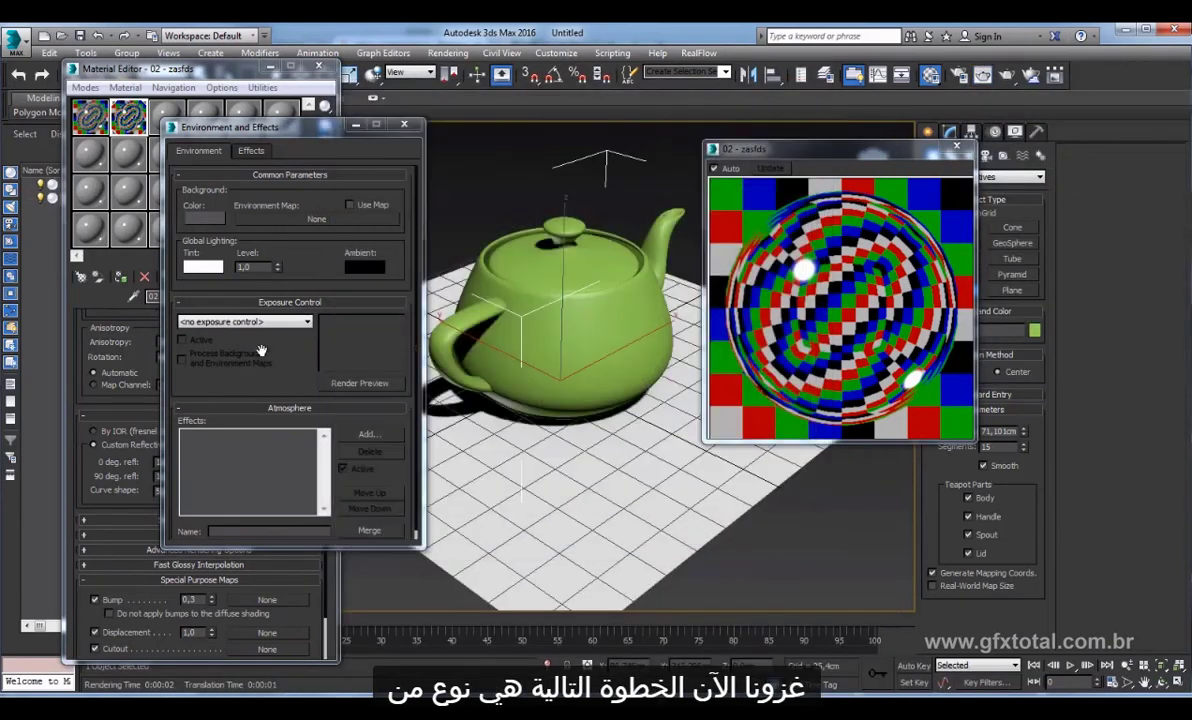
Close Environment and Effects and set the material's Reflection Glossiness to 0.5.
left_click(403, 124)
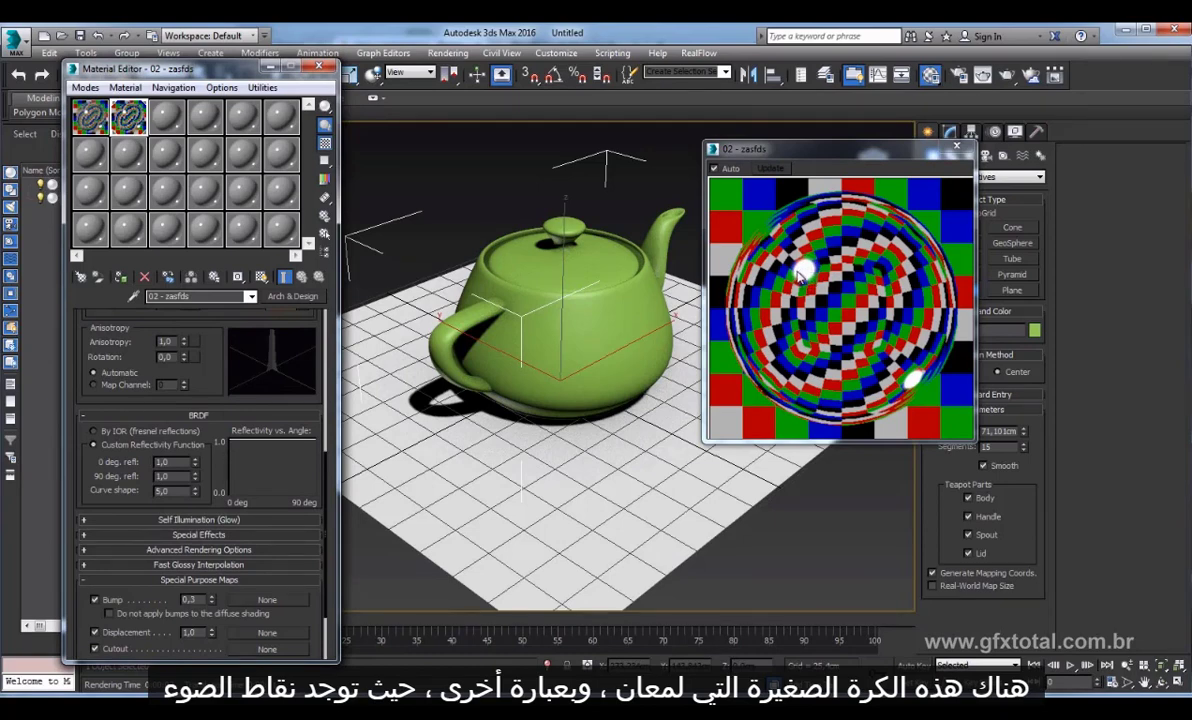
scroll(208, 334, "up", 3)
scroll(210, 380, "up", 3)
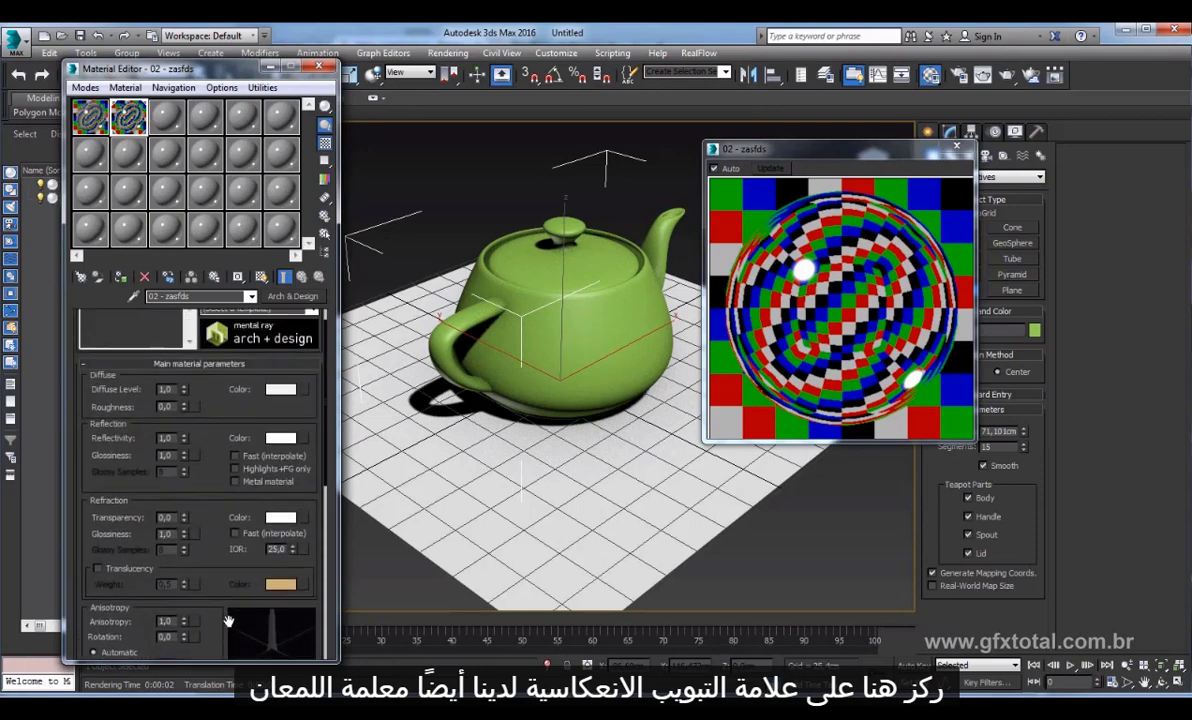
scroll(212, 430, "up", 3)
scroll(213, 469, "up", 2)
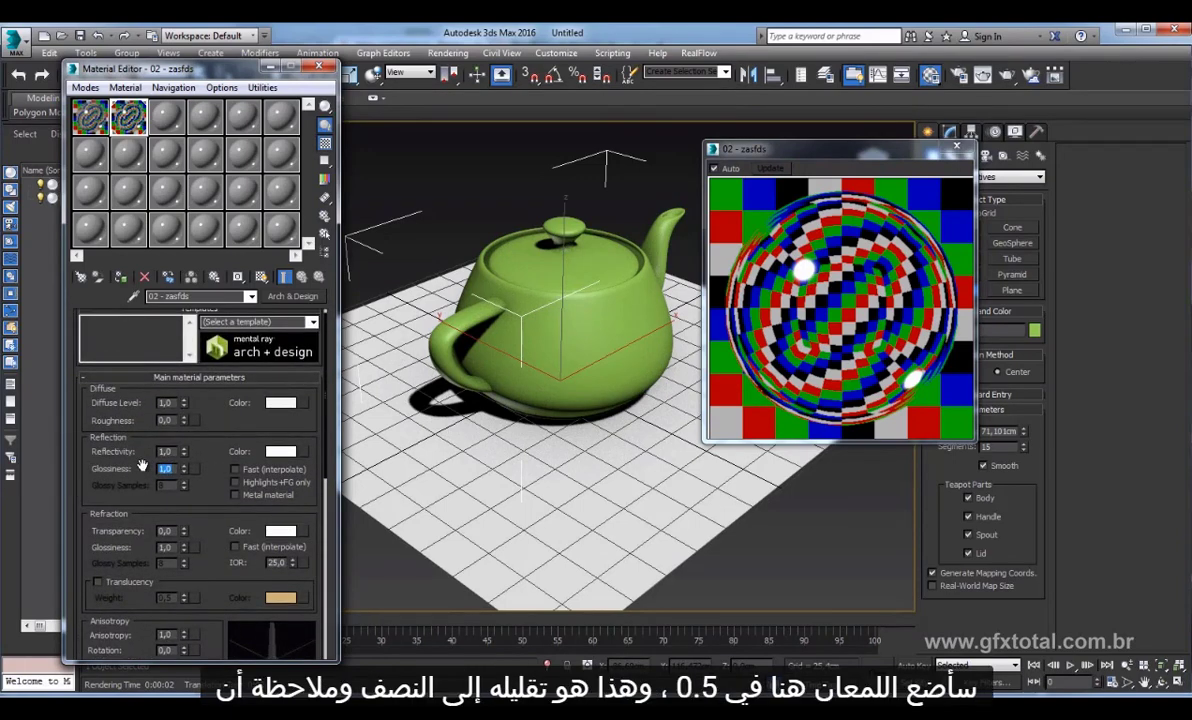
type(",5")
key("Return")
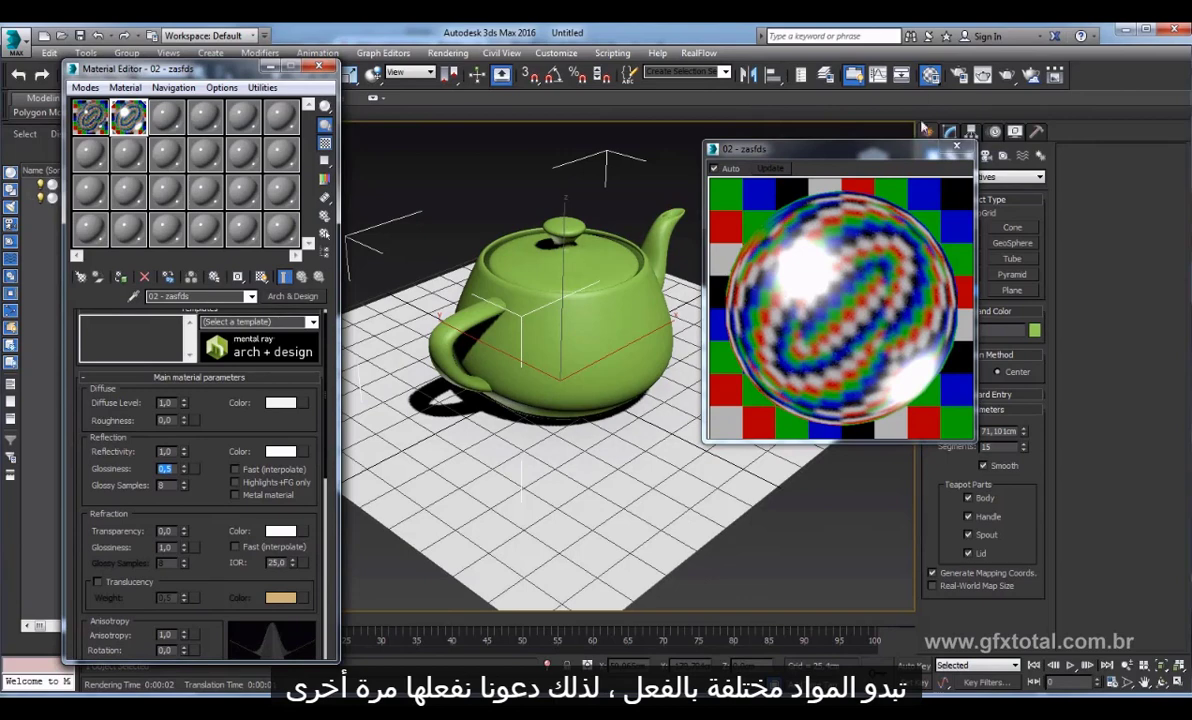
Render the teapot to inspect the noise in its blurred reflection.
left_click(970, 83)
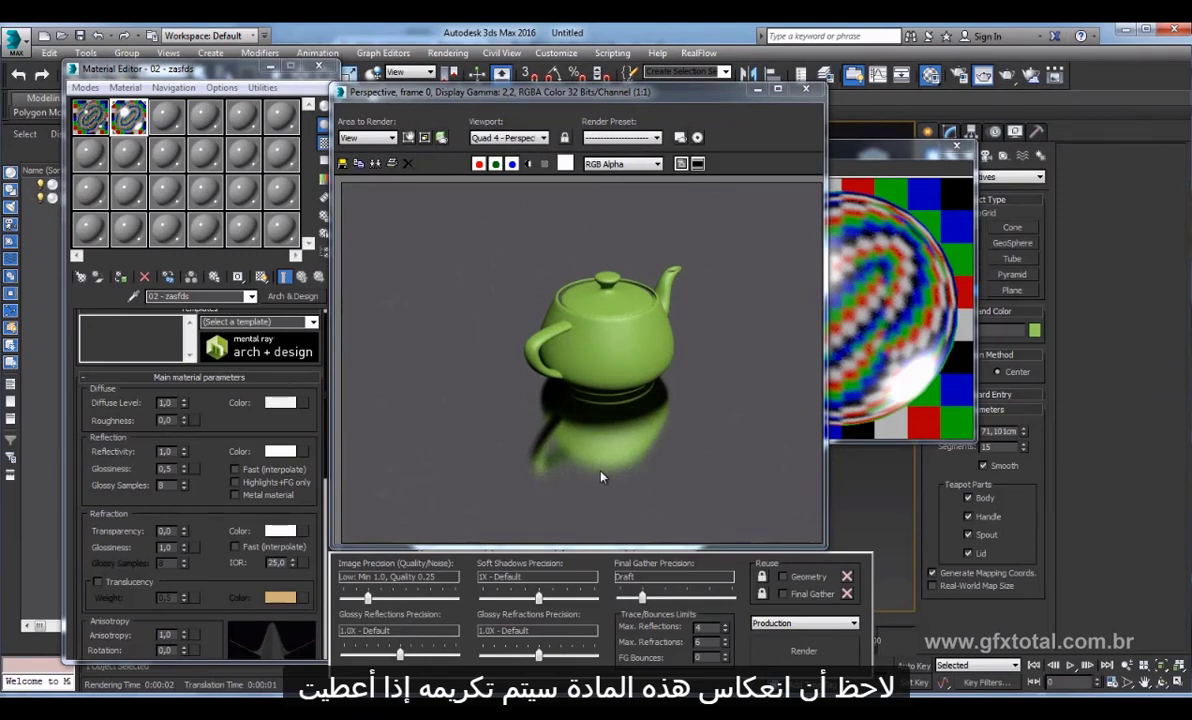
scroll(592, 468, "up", 1)
scroll(605, 445, "up", 1)
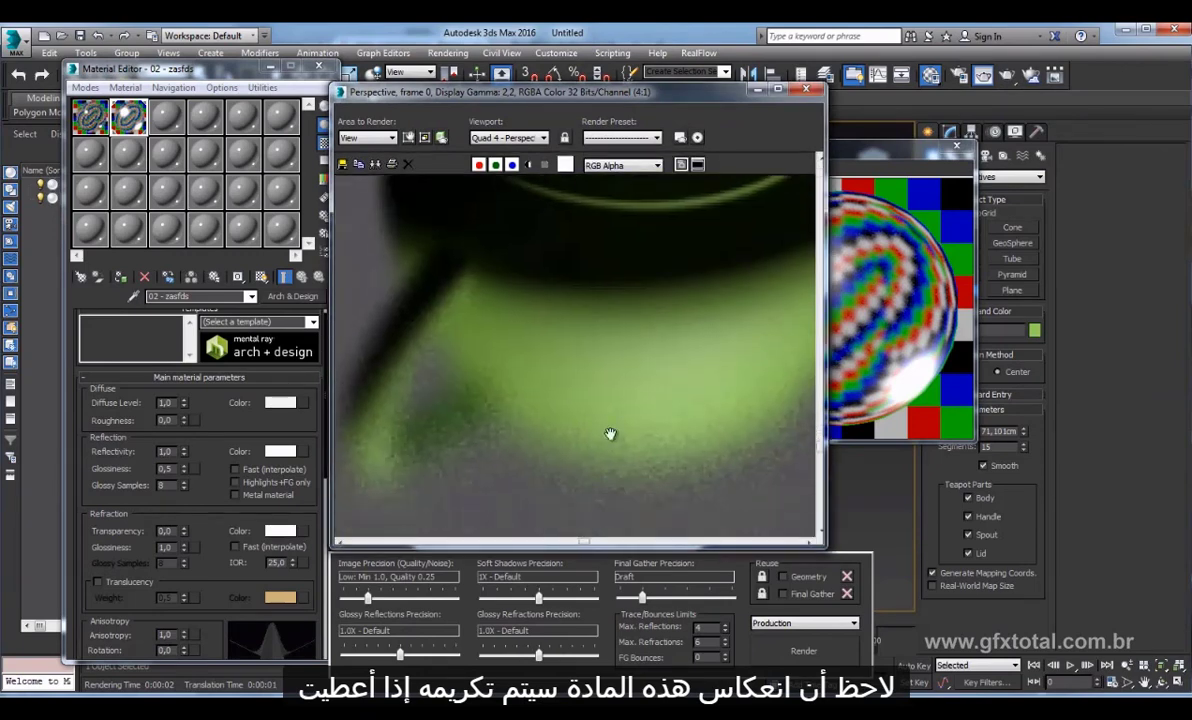
scroll(615, 410, "up", 1)
scroll(497, 361, "up", 1)
scroll(462, 376, "down", 1)
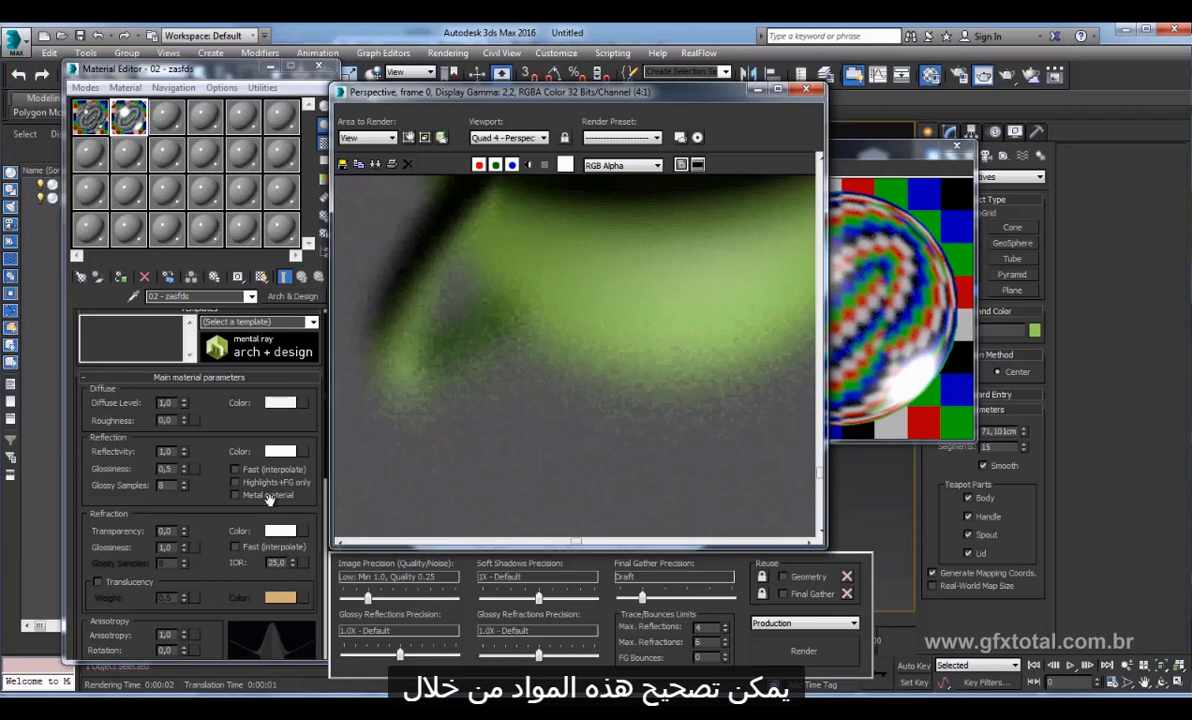
Set Glossy Samples to 128 and mark a render region over the teapot's reflection.
left_click_drag(205, 495, 205, 463)
type("128")
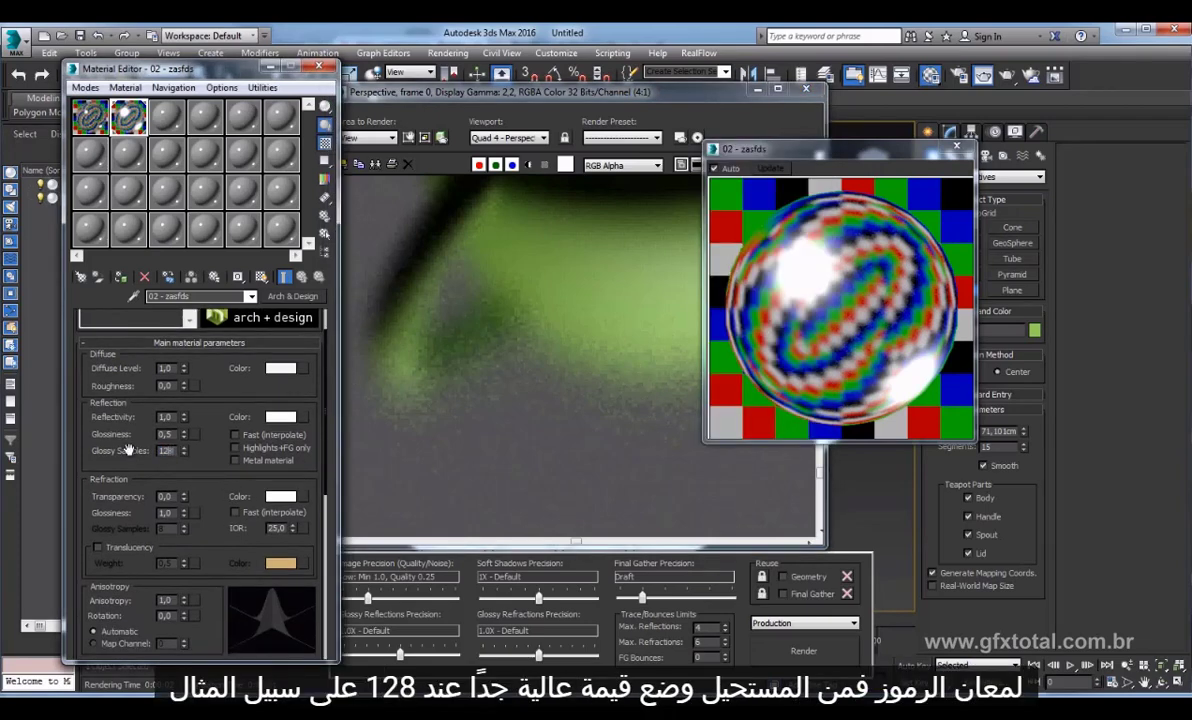
key("Return")
left_click(379, 186)
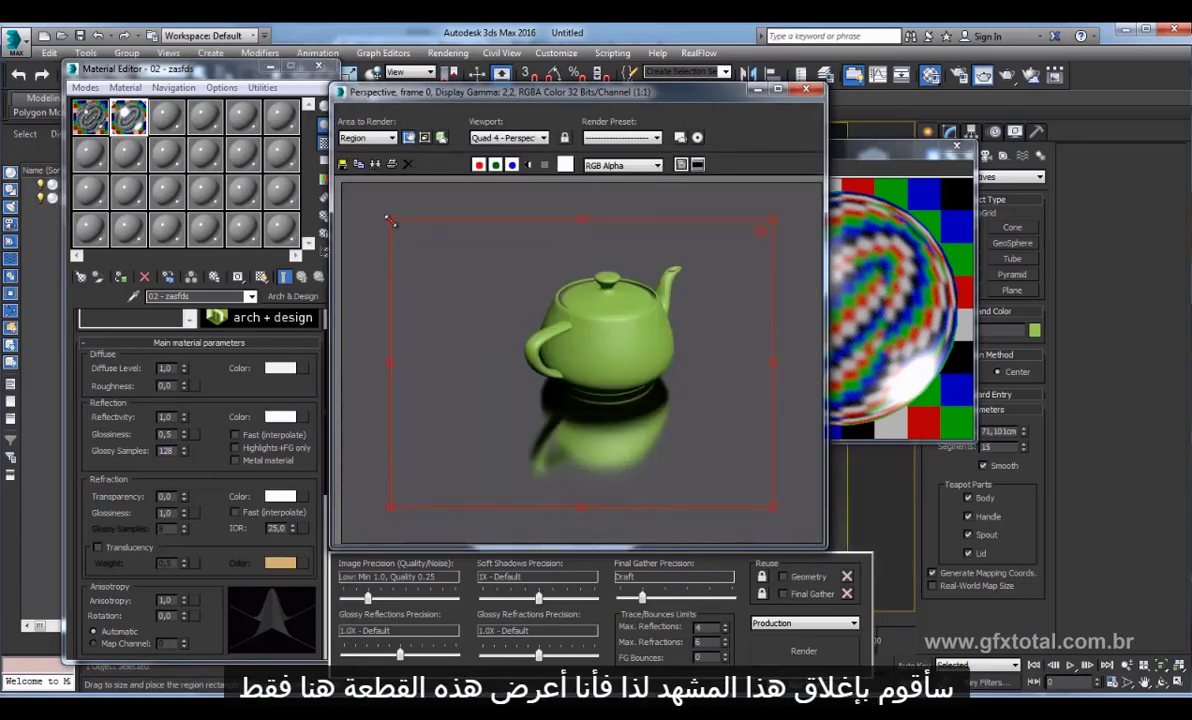
mouse_move(390, 220)
left_mouse_down()
mouse_move(590, 405)
mouse_move(722, 458)
mouse_move(595, 453)
mouse_move(617, 493)
left_mouse_up()
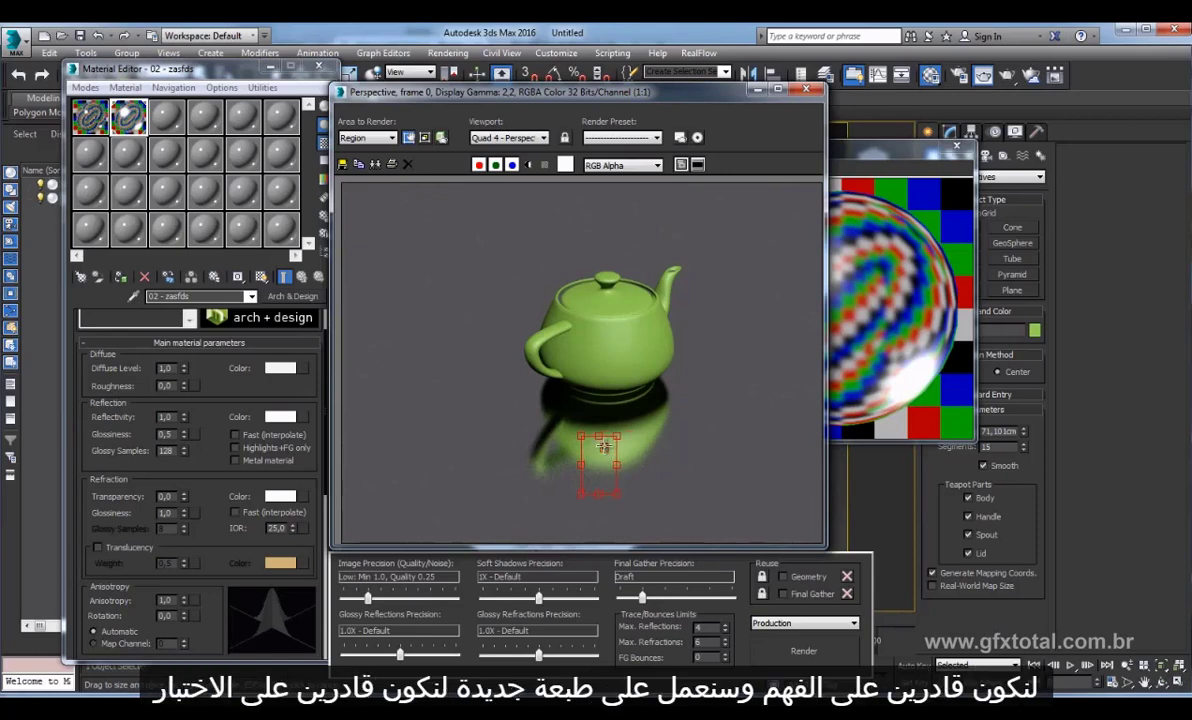
Render only the reflection region to check the 128-sample result.
scroll(603, 446, "up", 3)
scroll(565, 420, "up", 2)
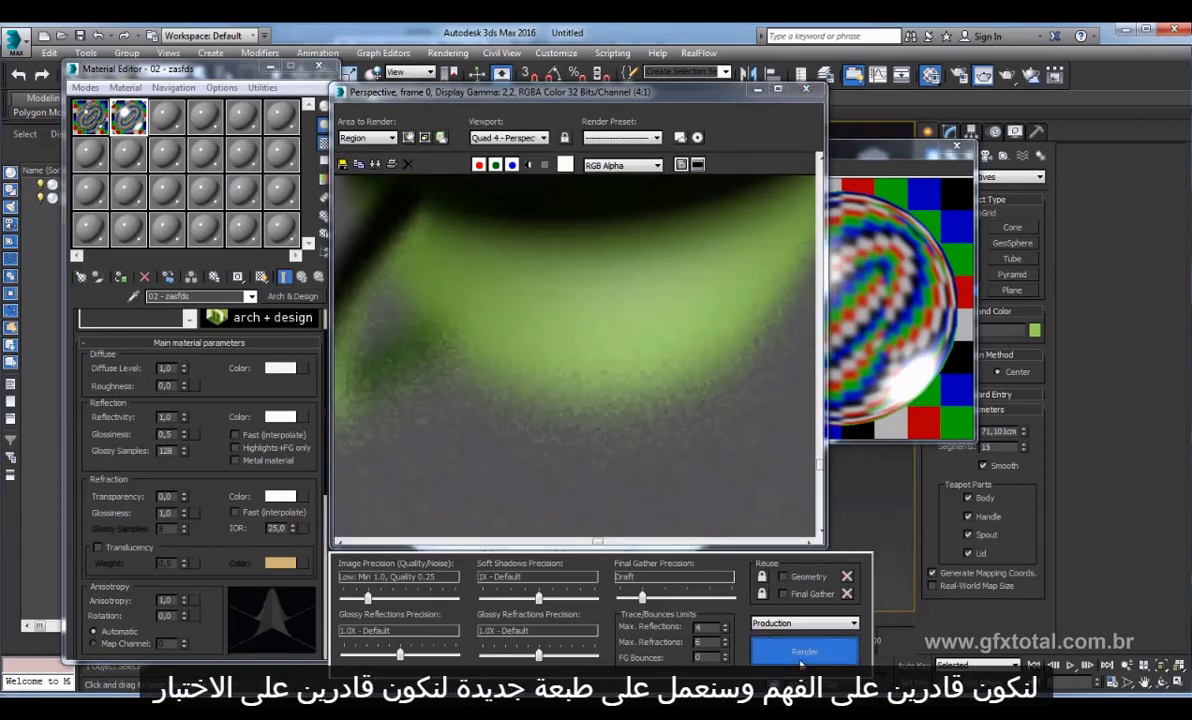
left_click(802, 652)
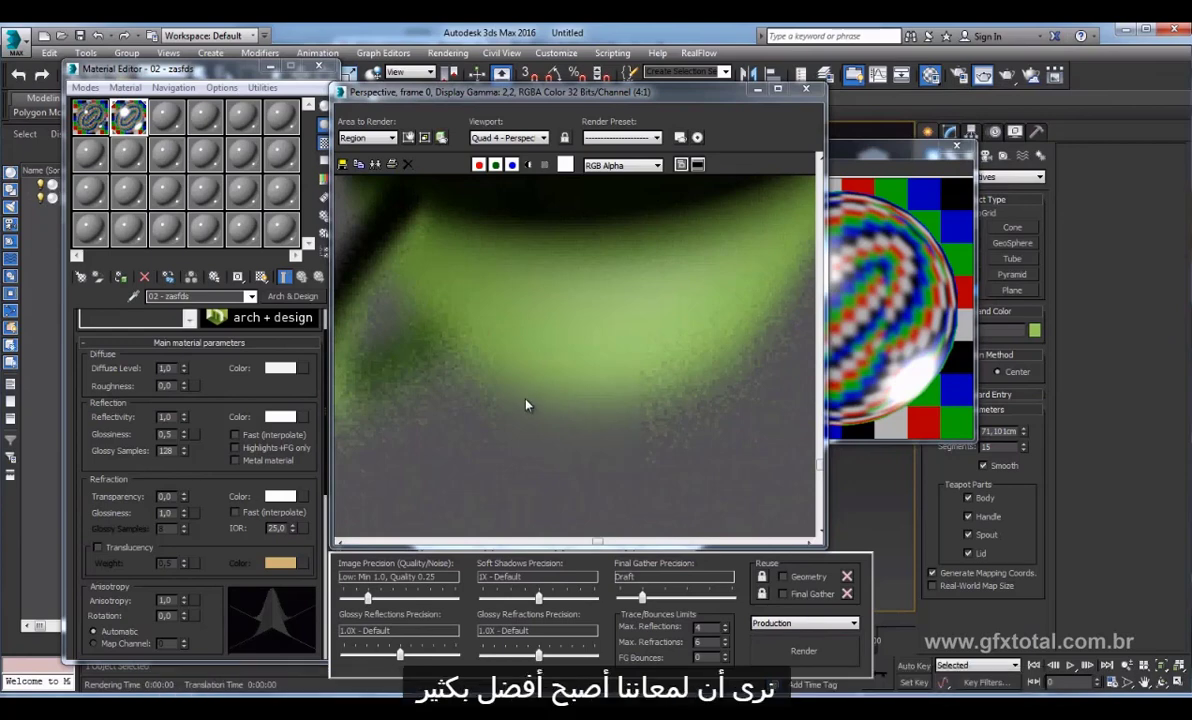
scroll(534, 406, "down", 2)
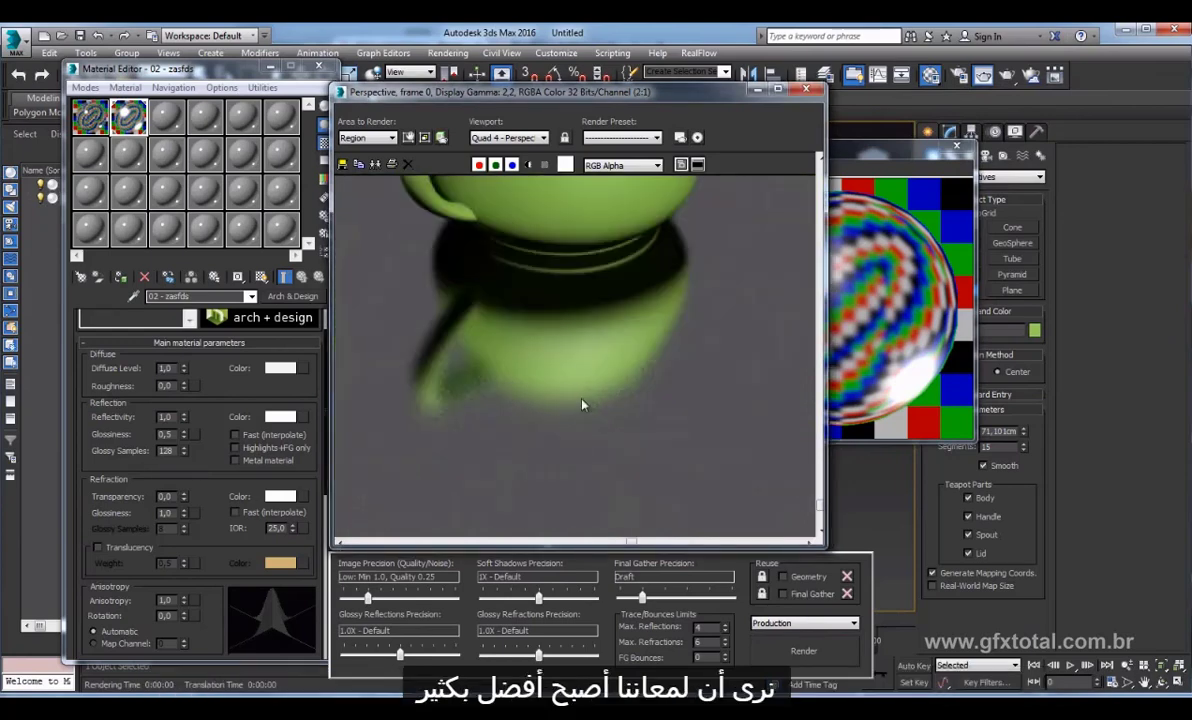
scroll(521, 412, "up", 2)
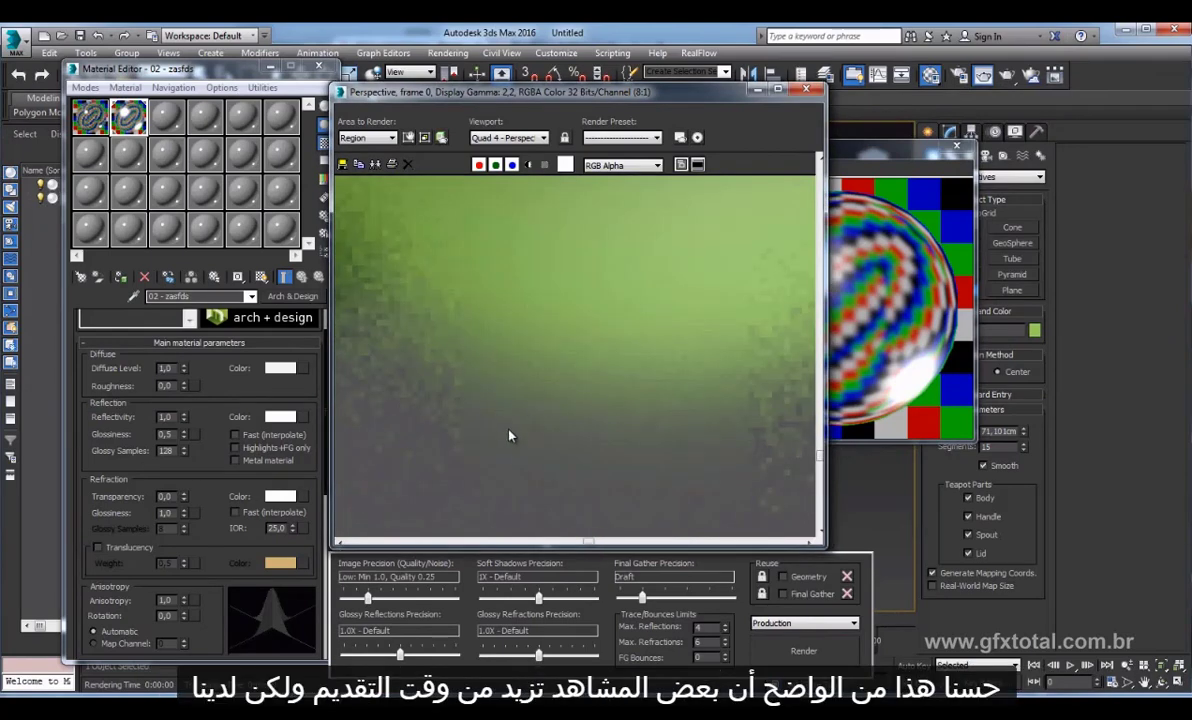
scroll(509, 435, "down", 2)
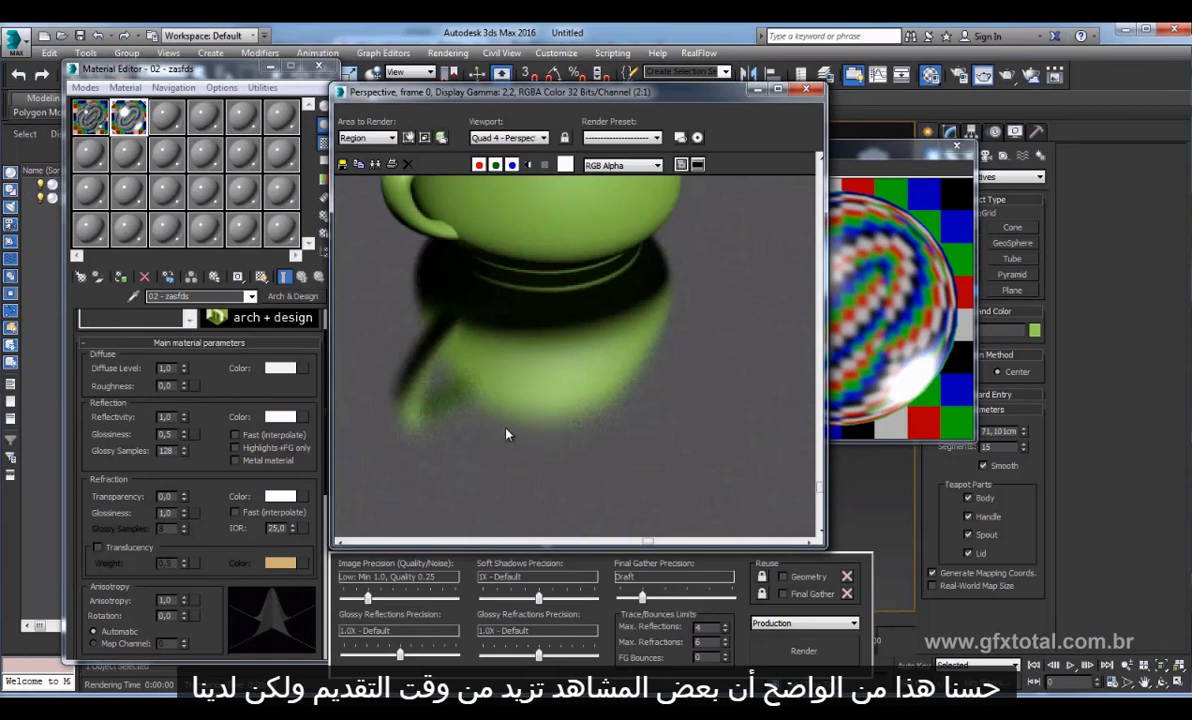
scroll(553, 425, "down", 1)
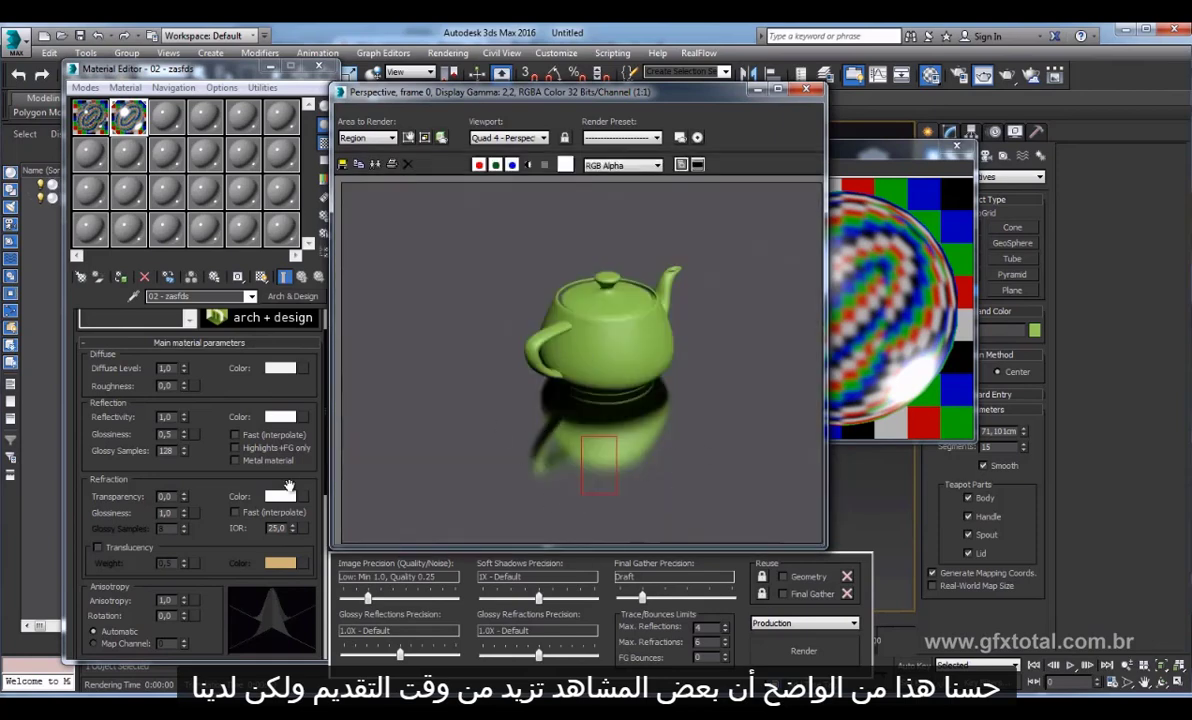
Set Glossy Samples to 32, switch Area to Render back to View, and render.
left_click(122, 452)
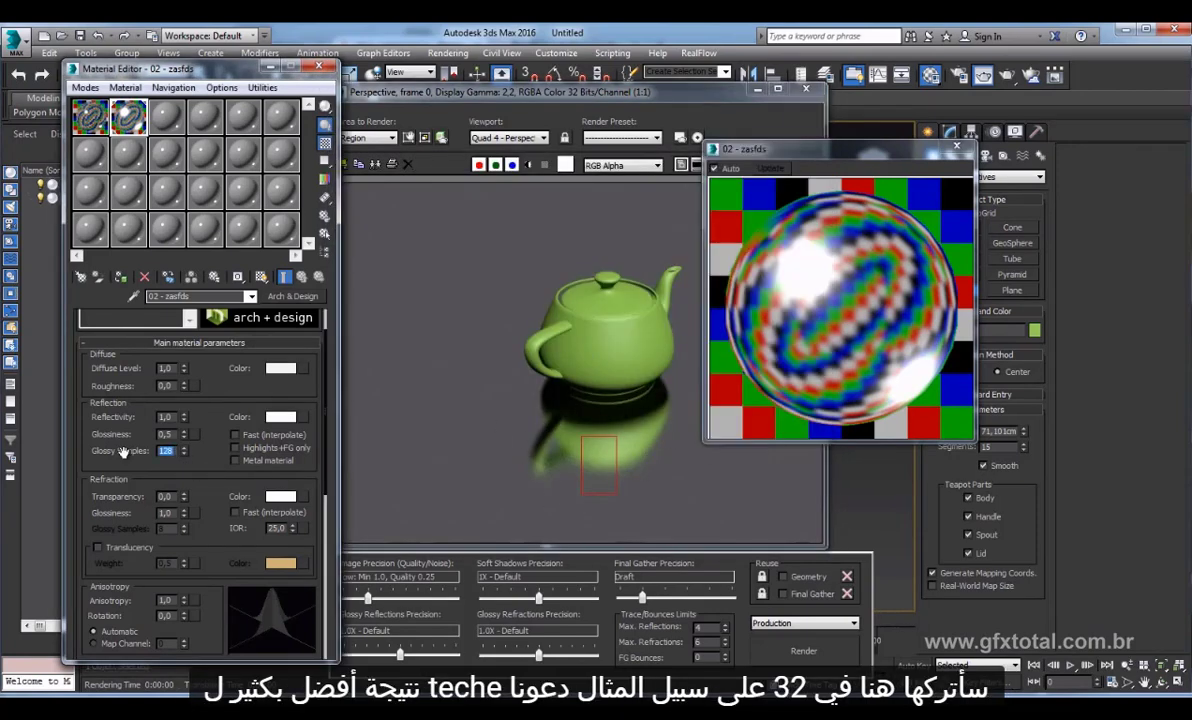
type("32")
key("Return")
left_click_drag(370, 90, 400, 90)
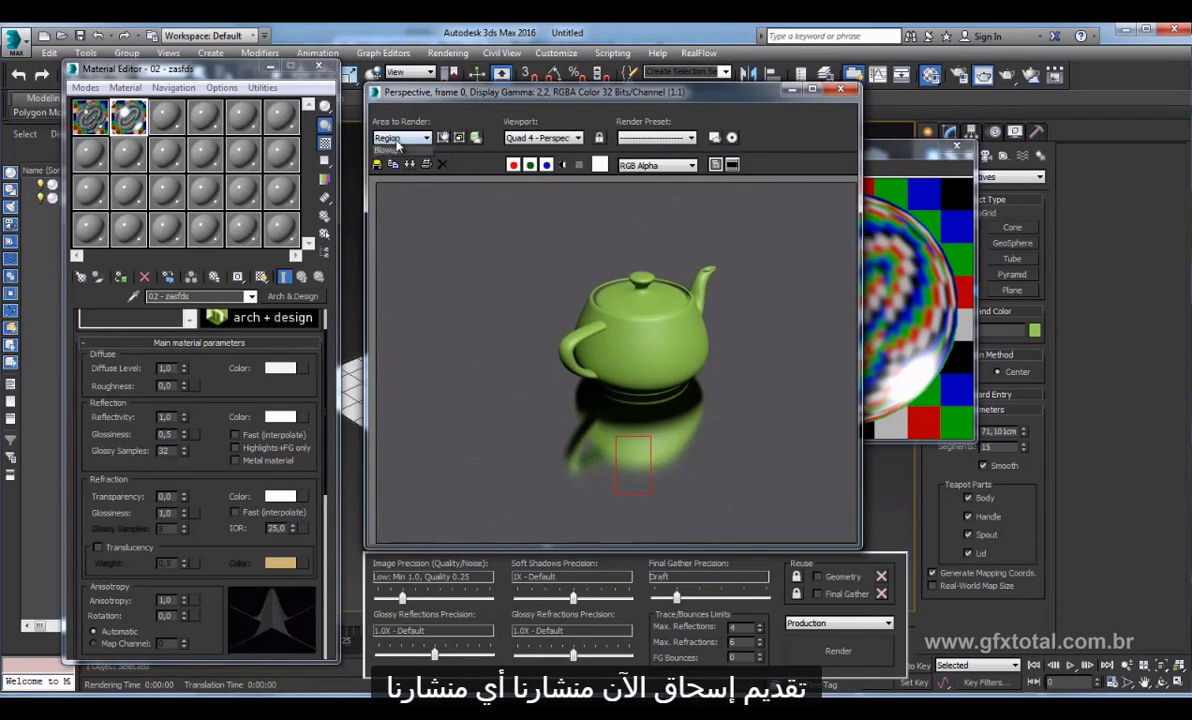
left_click(400, 137)
left_click(396, 152)
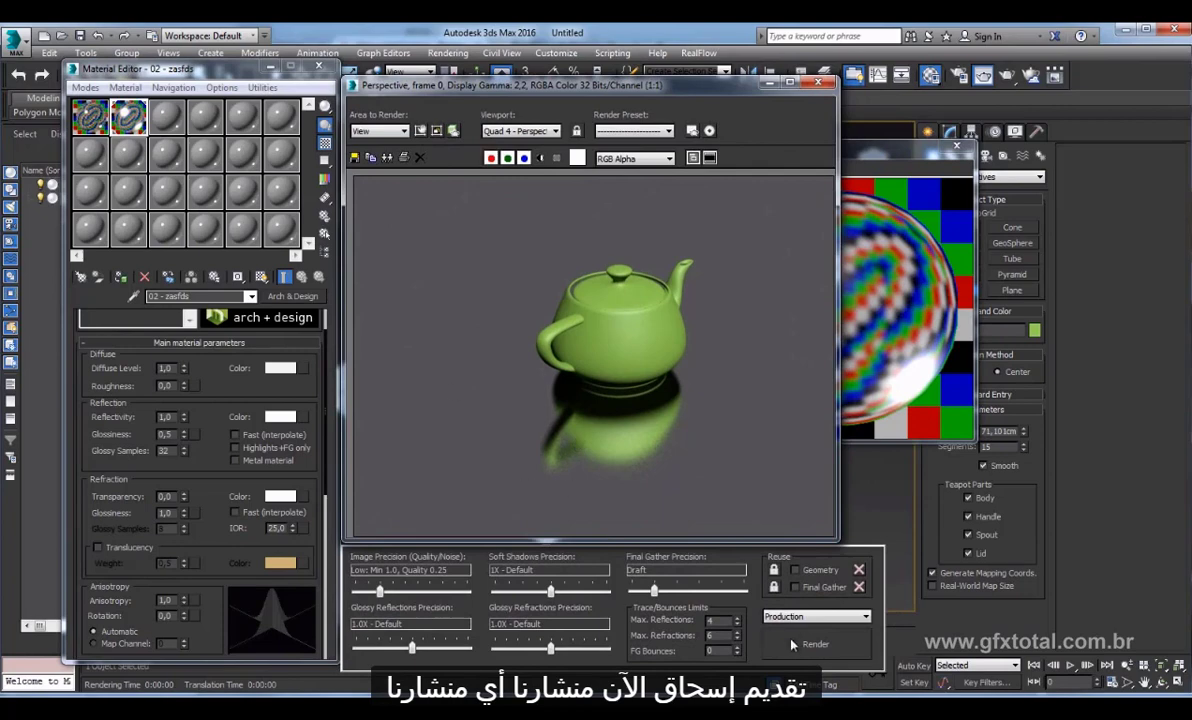
left_click(791, 644)
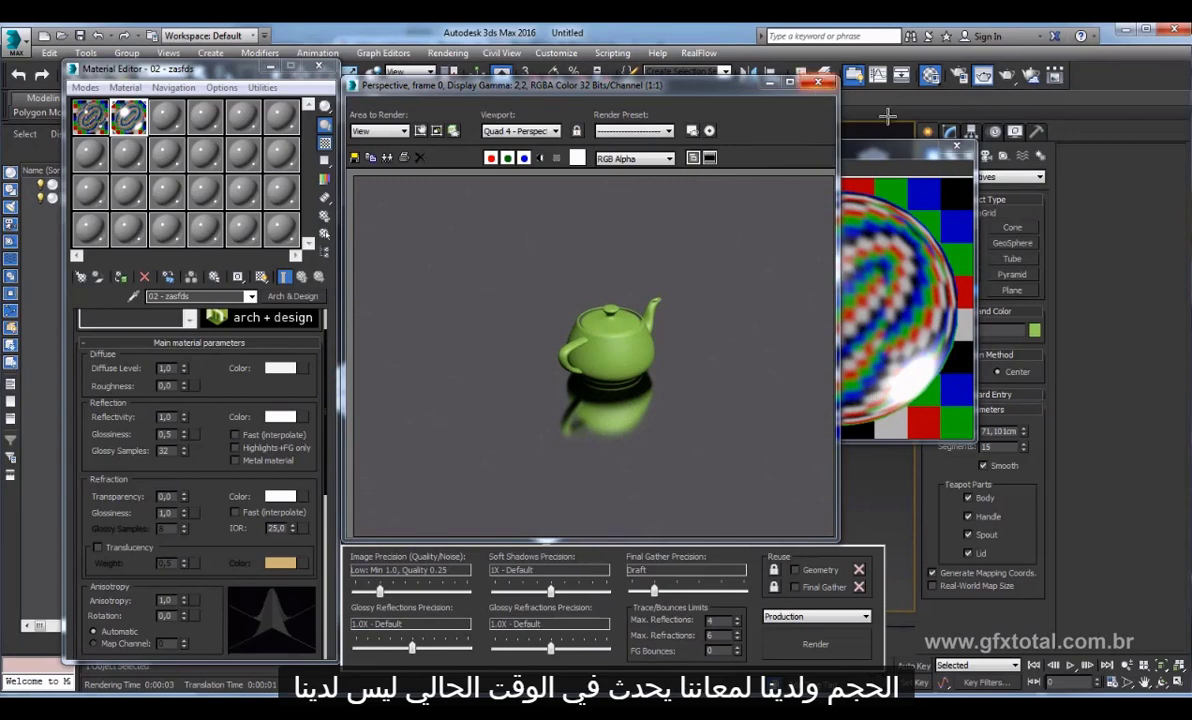
Close the material preview and the rendered image windows.
left_click(957, 148)
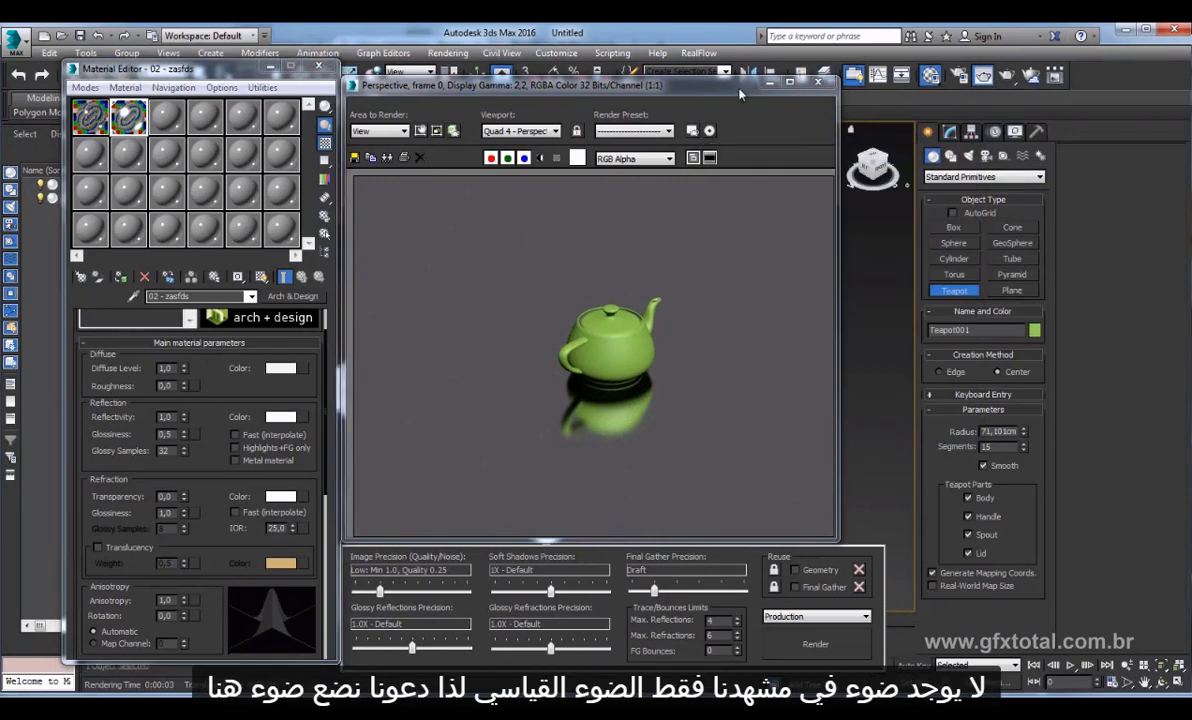
left_click_drag(600, 85, 625, 132)
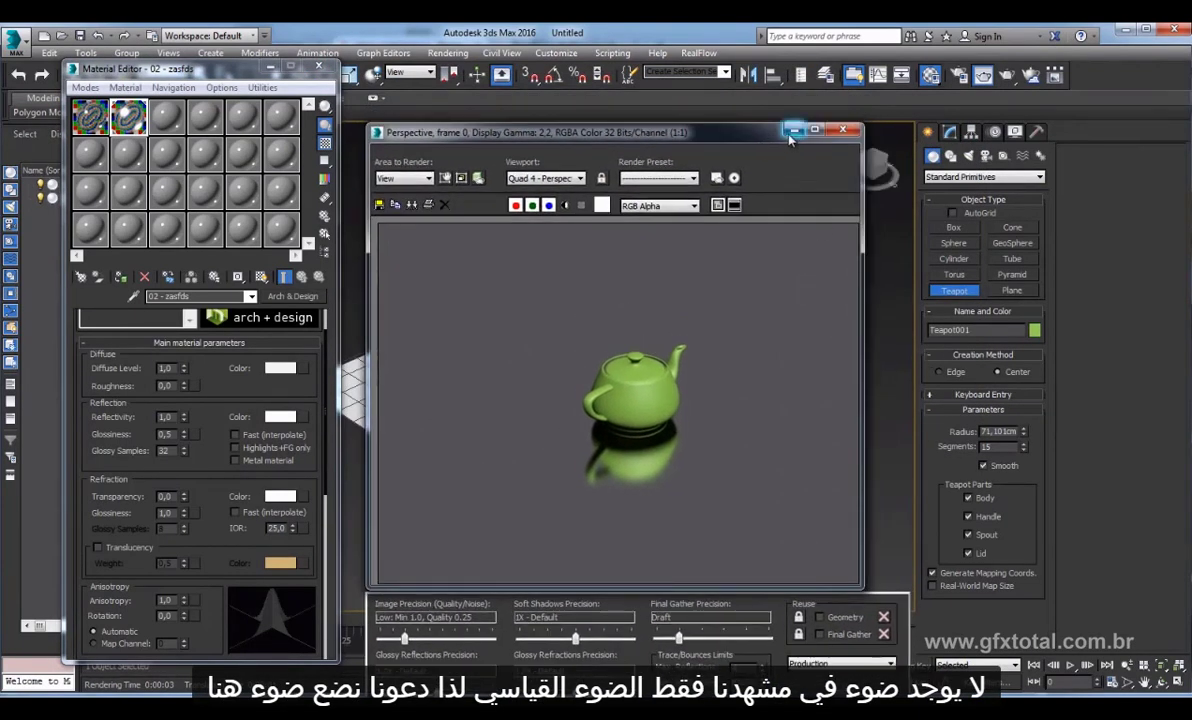
left_click(842, 130)
middle_click_drag(772, 321, 832, 321)
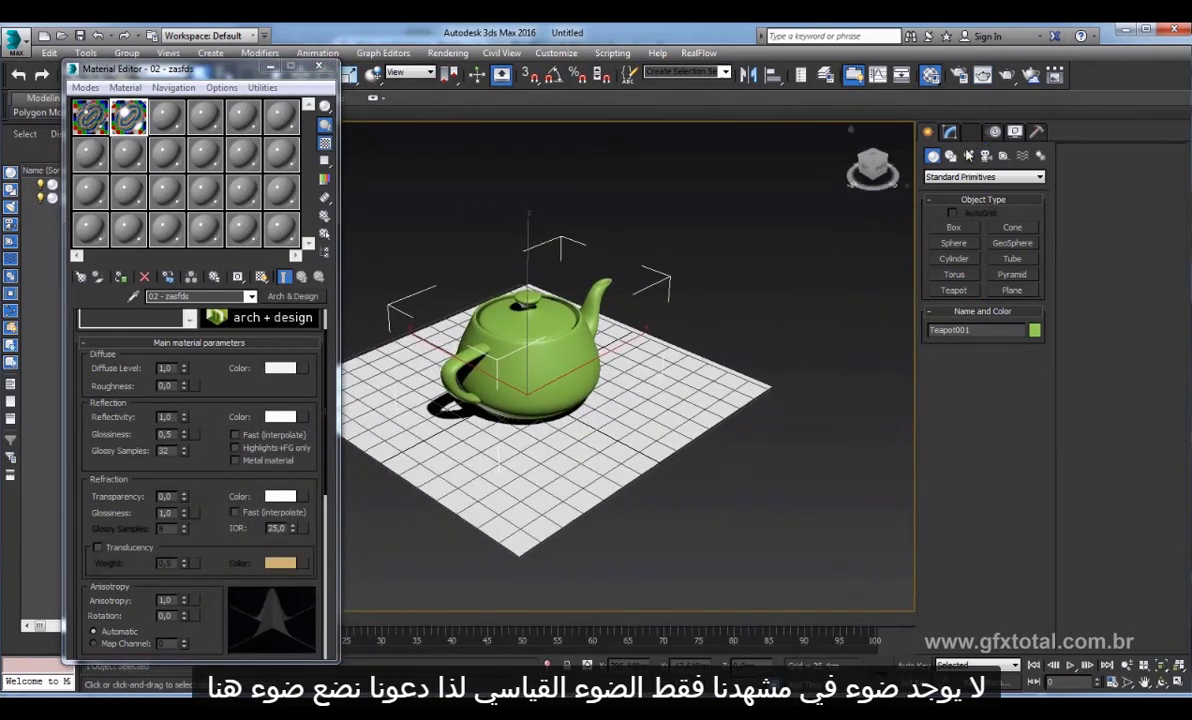
Create a Standard Omni light and move it high above the teapot.
left_click(968, 155)
left_click(984, 176)
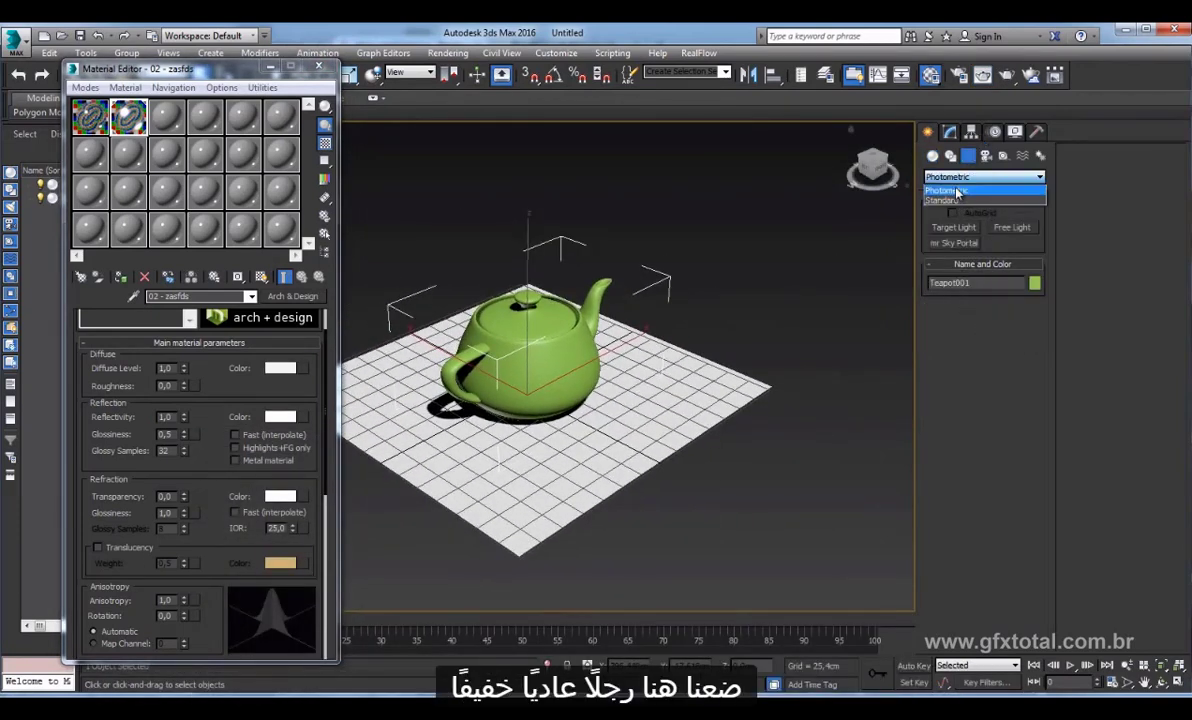
left_click(960, 190)
left_click(955, 258)
left_click(728, 321)
right_click(728, 321)
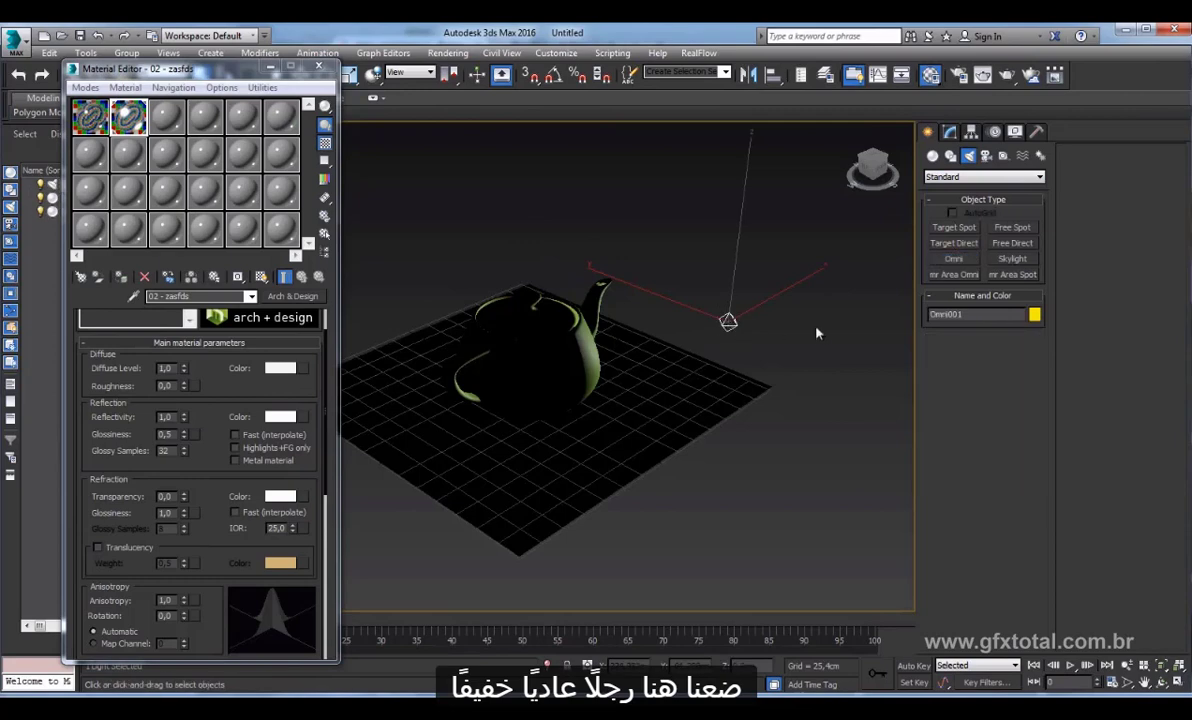
middle_click_drag(728, 321, 755, 333, "alt")
key("w")
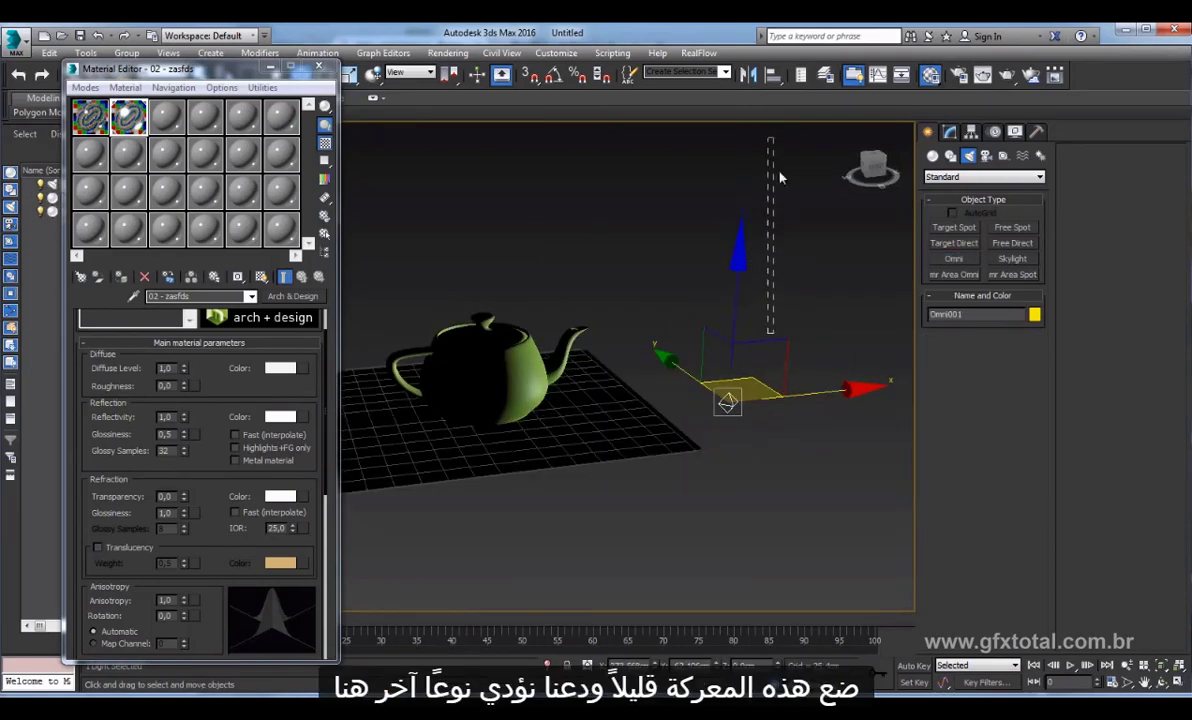
left_click_drag(745, 365, 718, 92)
Test-render the scene from above to check the omni lighting.
middle_click_drag(690, 250, 652, 337, "alt")
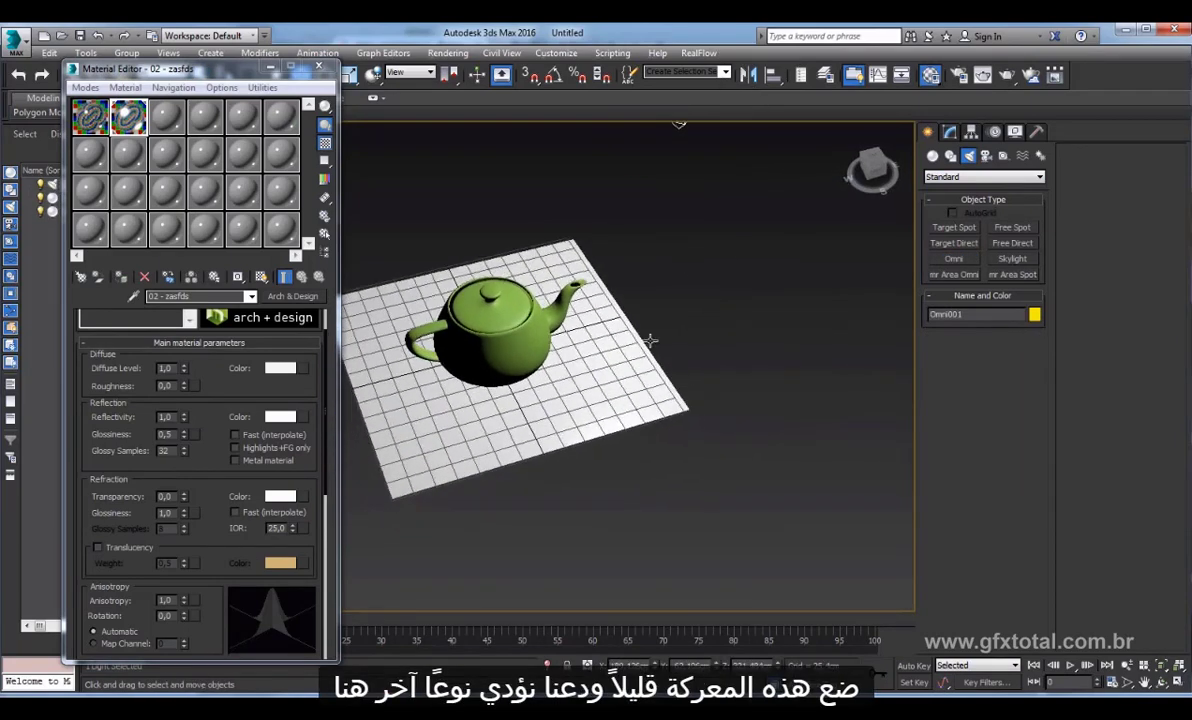
scroll(732, 385, "up", 5)
scroll(750, 371, "up", 2)
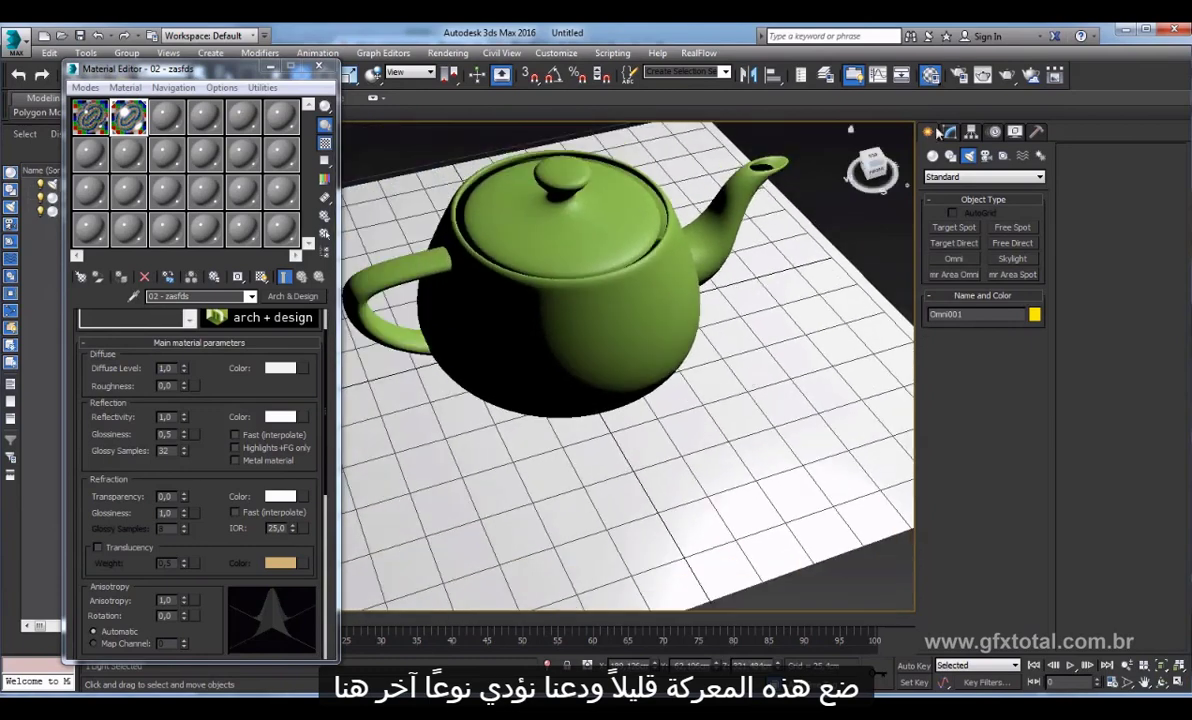
left_click(1007, 76)
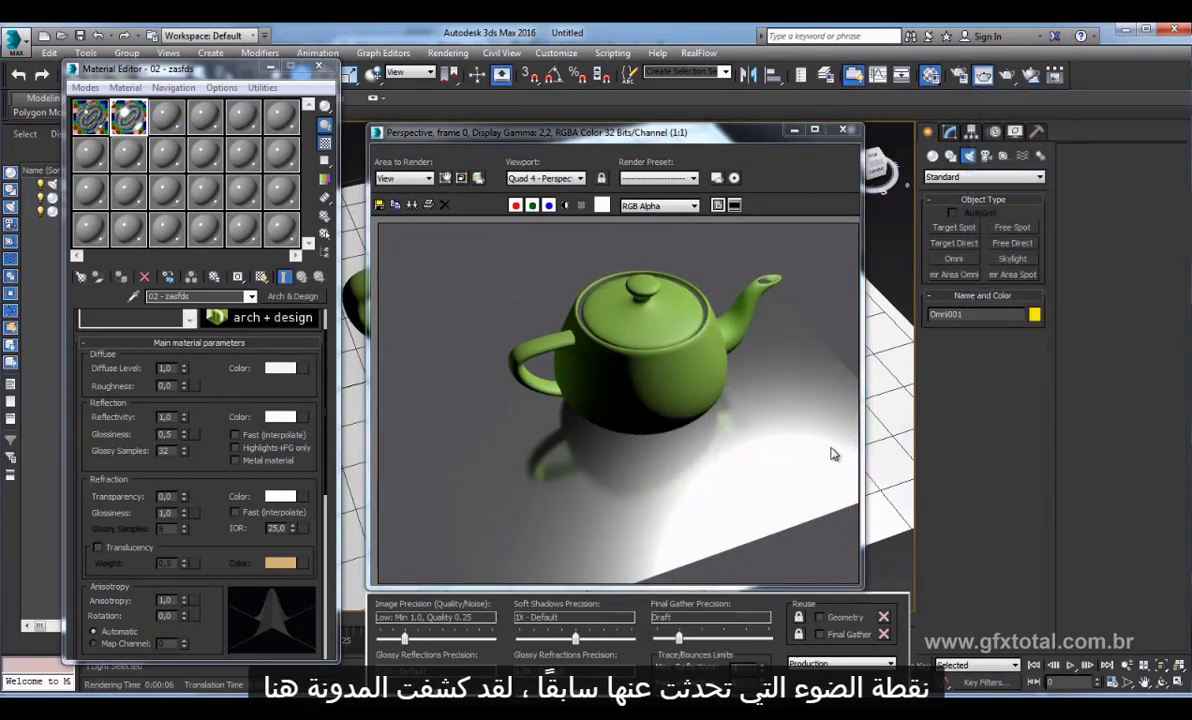
scroll(644, 509, "down", 5)
scroll(660, 510, "down", 2)
left_click(843, 129)
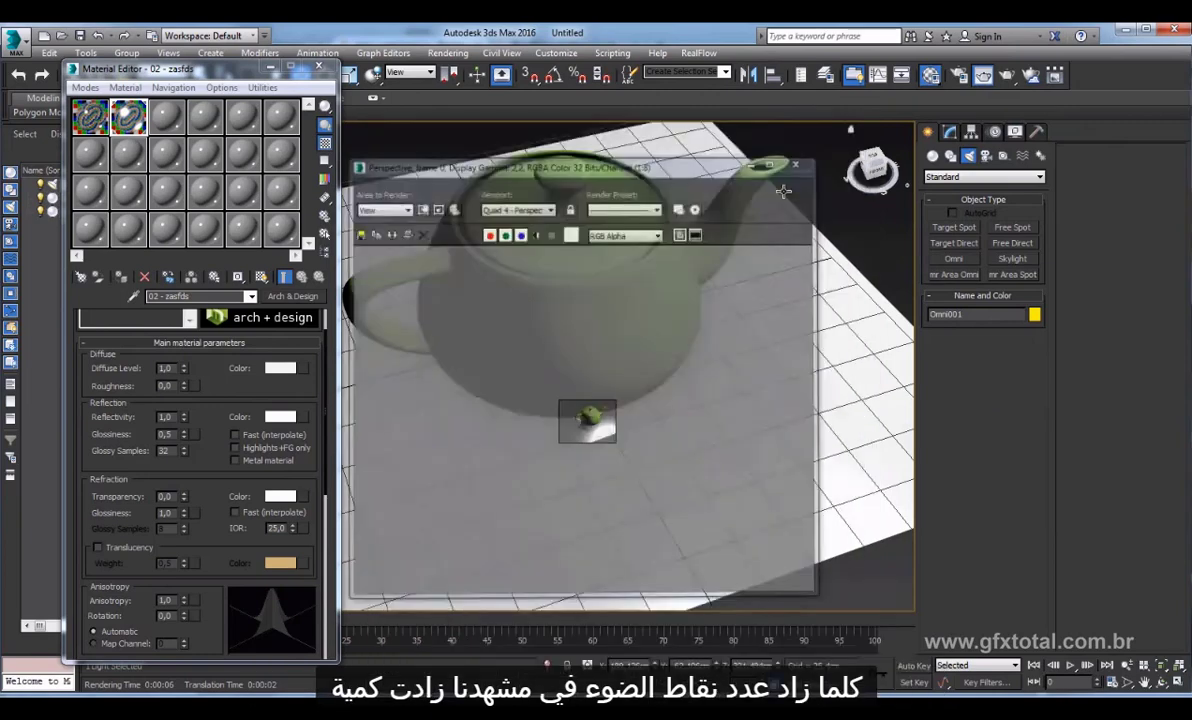
Reposition the omni light up and to the left above the plane.
scroll(750, 297, "down", 5)
left_click_drag(769, 300, 657, 248)
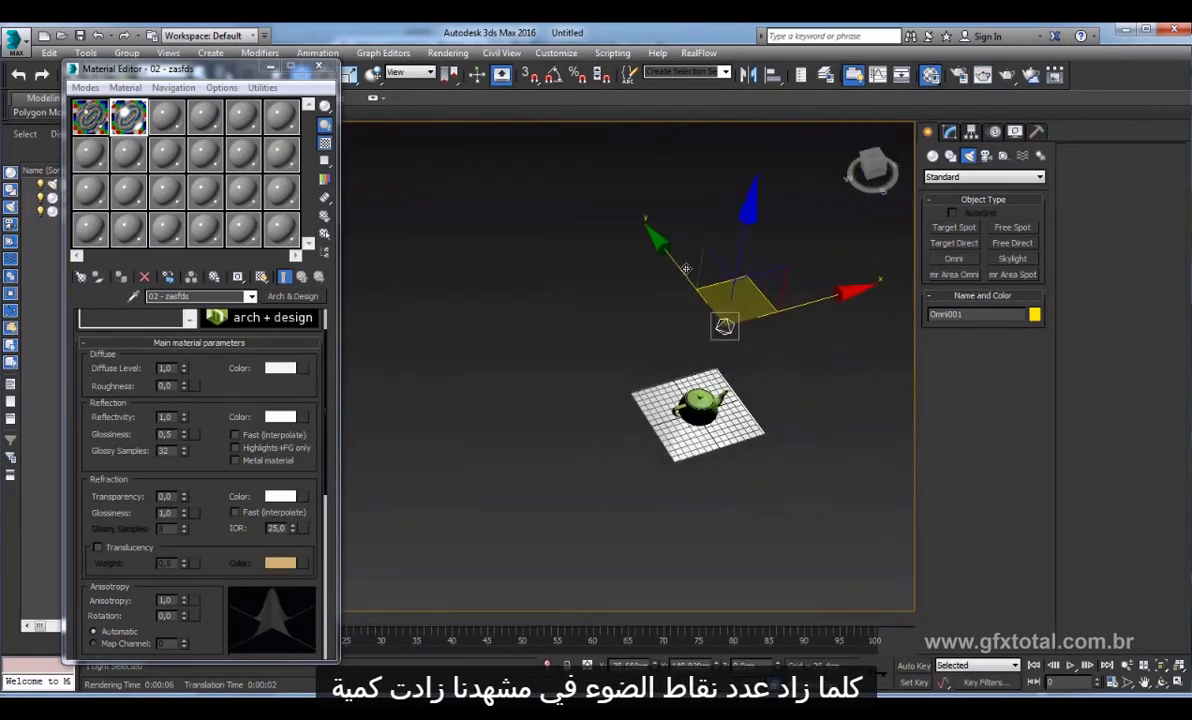
scroll(678, 351, "up", 2)
scroll(729, 396, "up", 2)
scroll(700, 395, "up", 2)
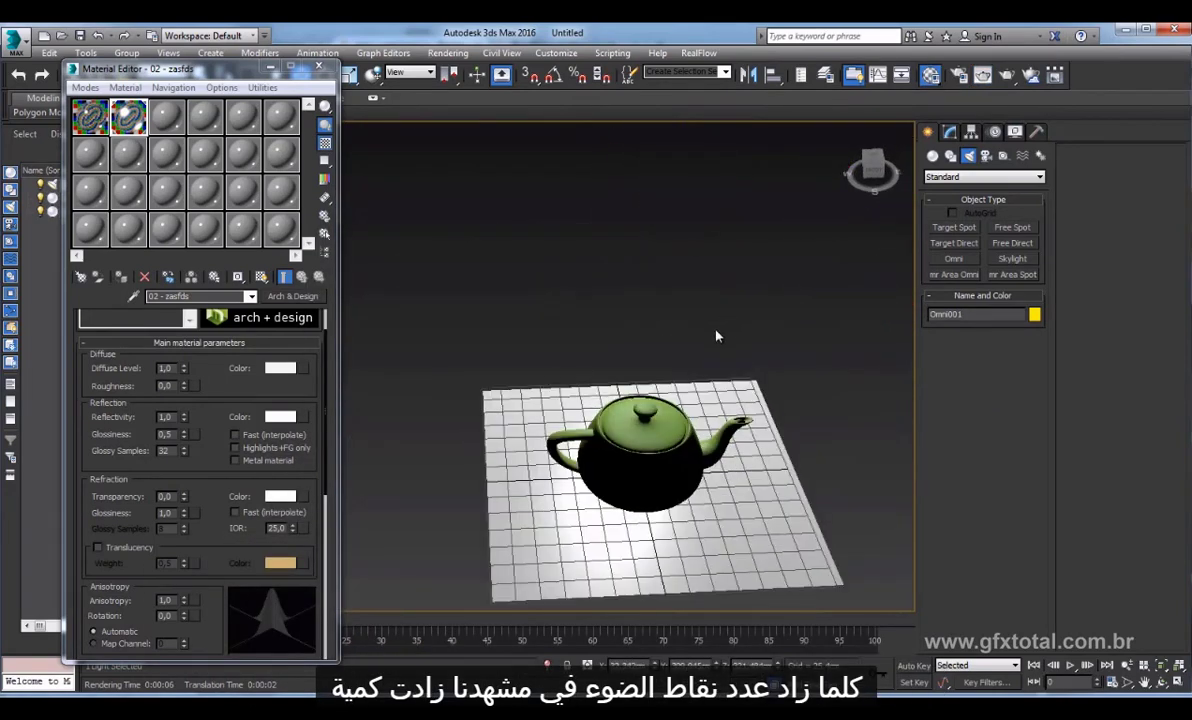
scroll(661, 393, "up", 2)
scroll(660, 394, "down", 2)
Render, set Reflection Glossiness to 0,85, and re-render to compare the tighter highlight.
left_click(1006, 74)
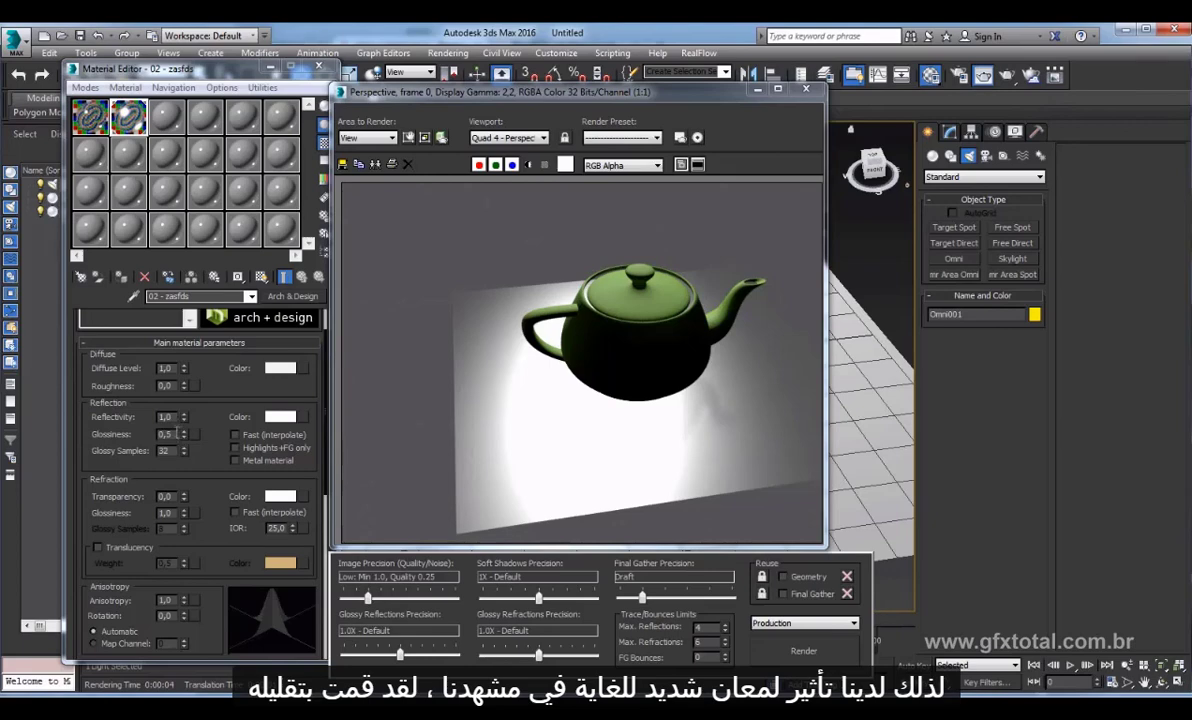
left_click(168, 434)
type("5")
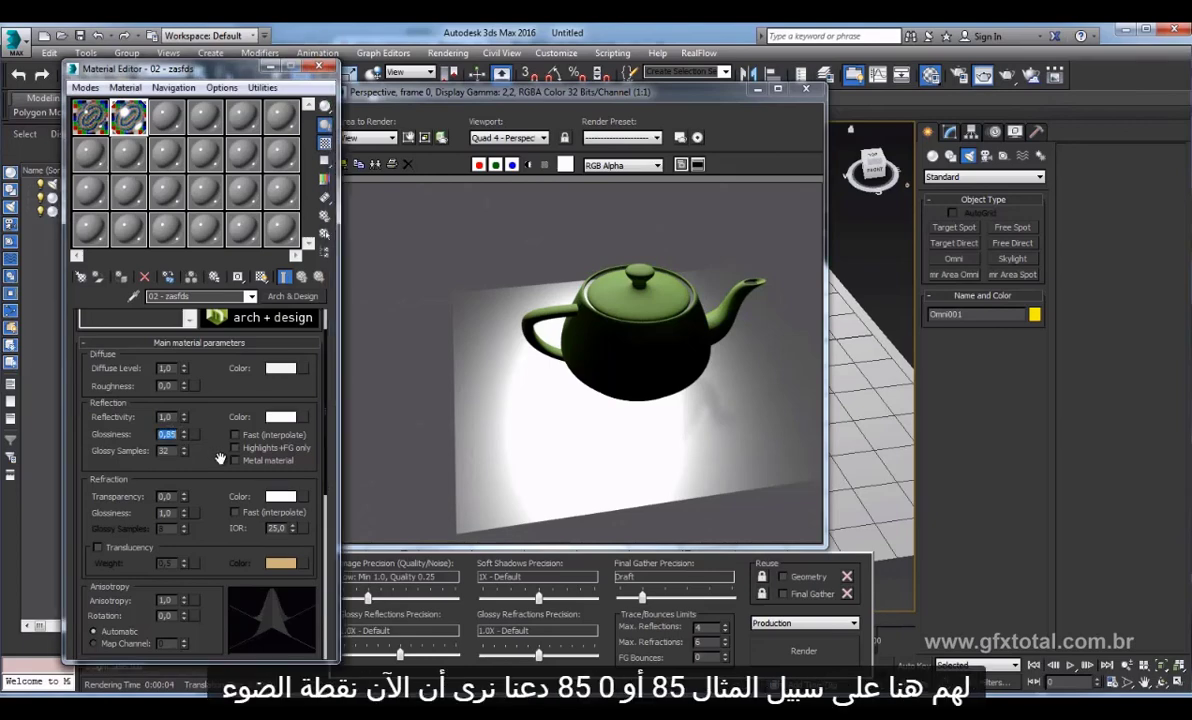
key("Return")
left_click(783, 643)
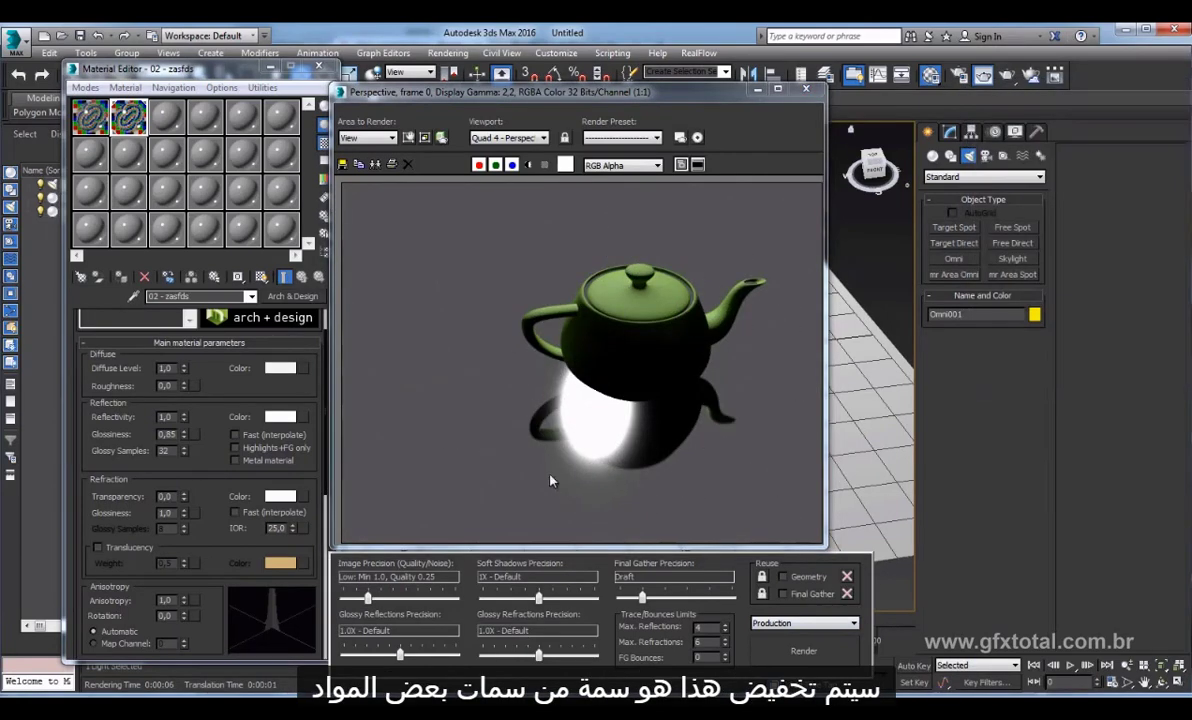
Close the render window, reframe the viewport, and scroll the Material Editor to Special Purpose Maps.
left_click(808, 91)
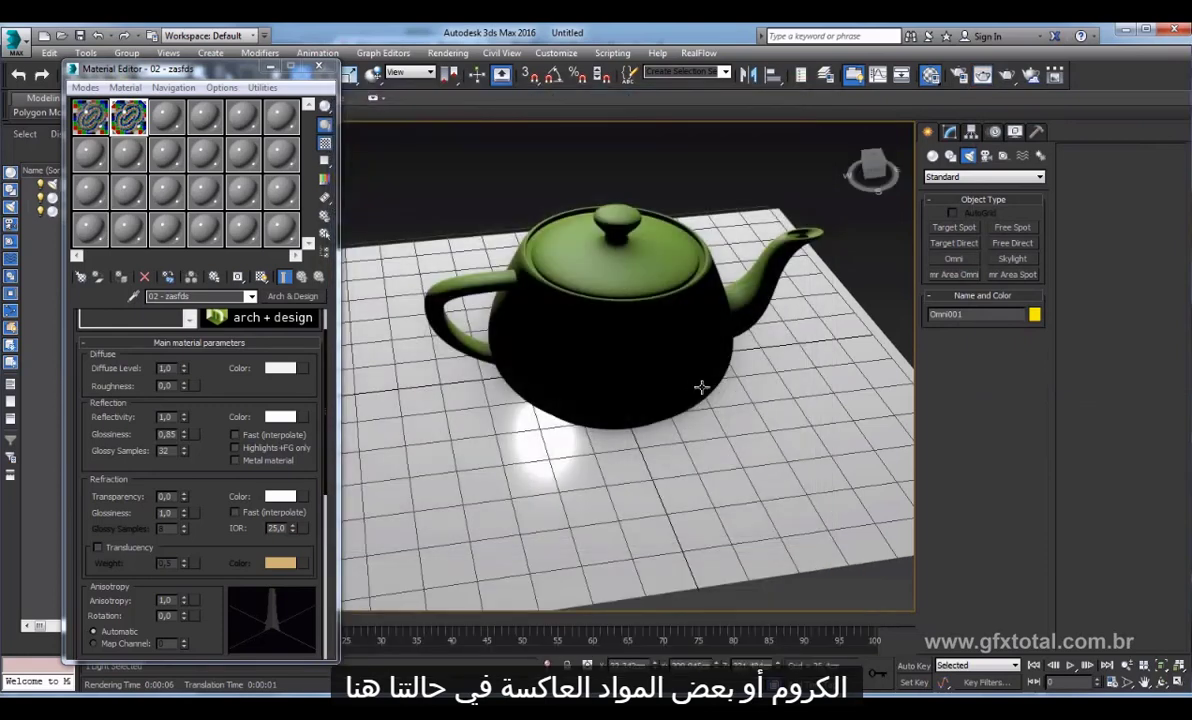
scroll(673, 386, "down", 5)
scroll(670, 416, "up", 6)
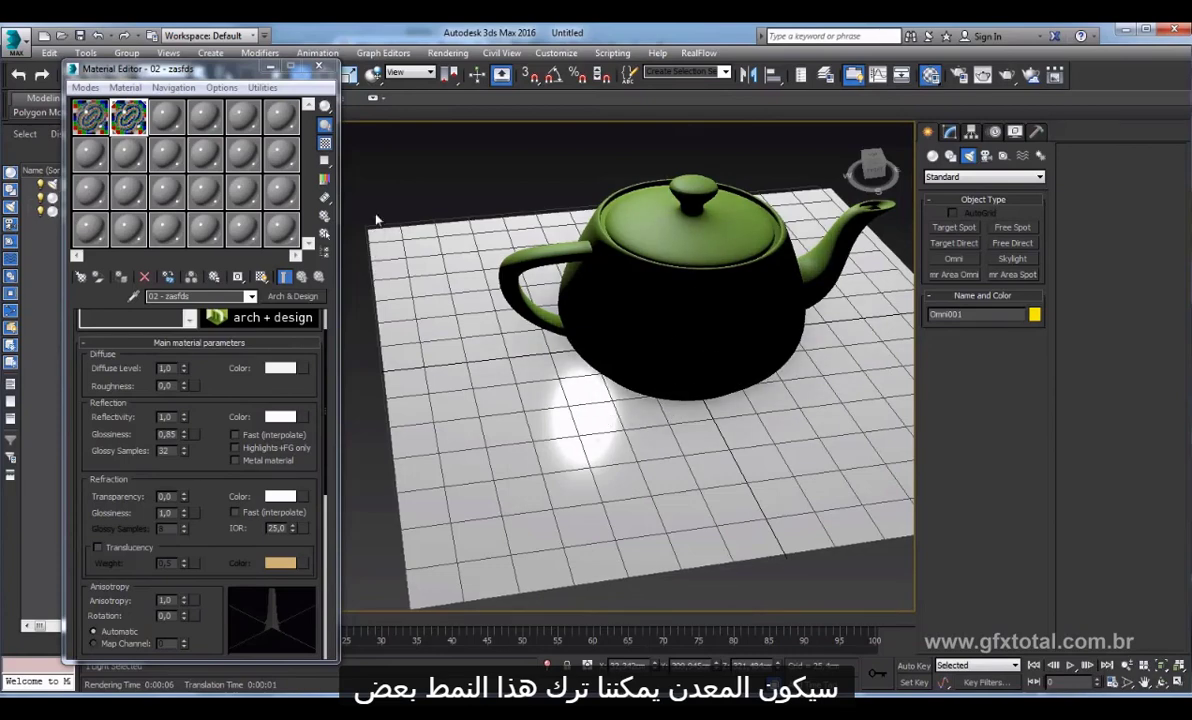
mouse_move(503, 292)
middle_mouse_down("alt")
mouse_move(505, 338)
mouse_move(490, 349)
middle_mouse_up("alt")
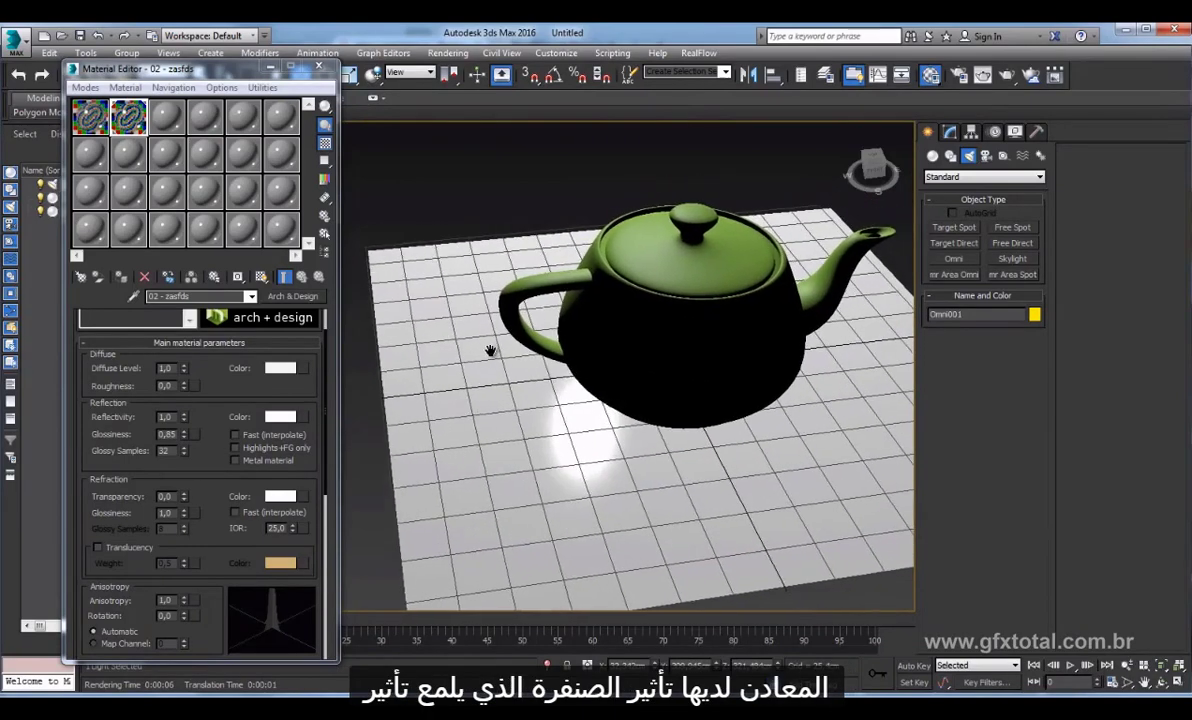
scroll(447, 338, "down", 1)
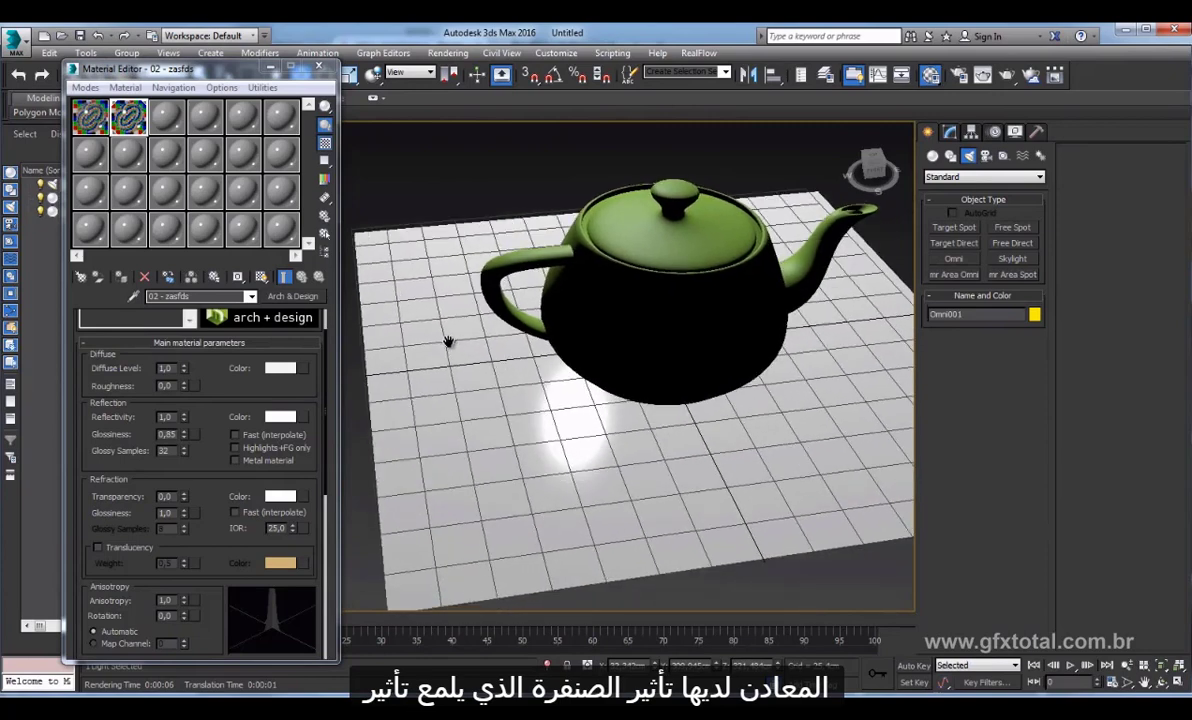
scroll(440, 325, "down", 1)
scroll(437, 318, "down", 1)
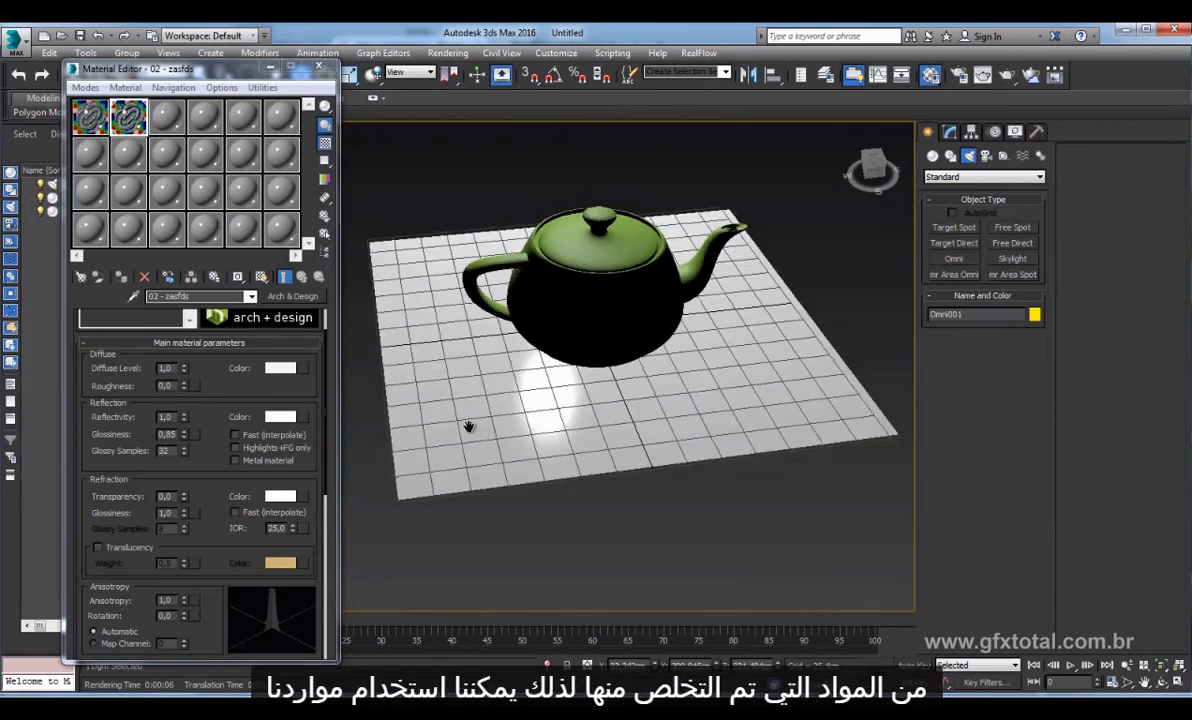
middle_click_drag(468, 427, 438, 430)
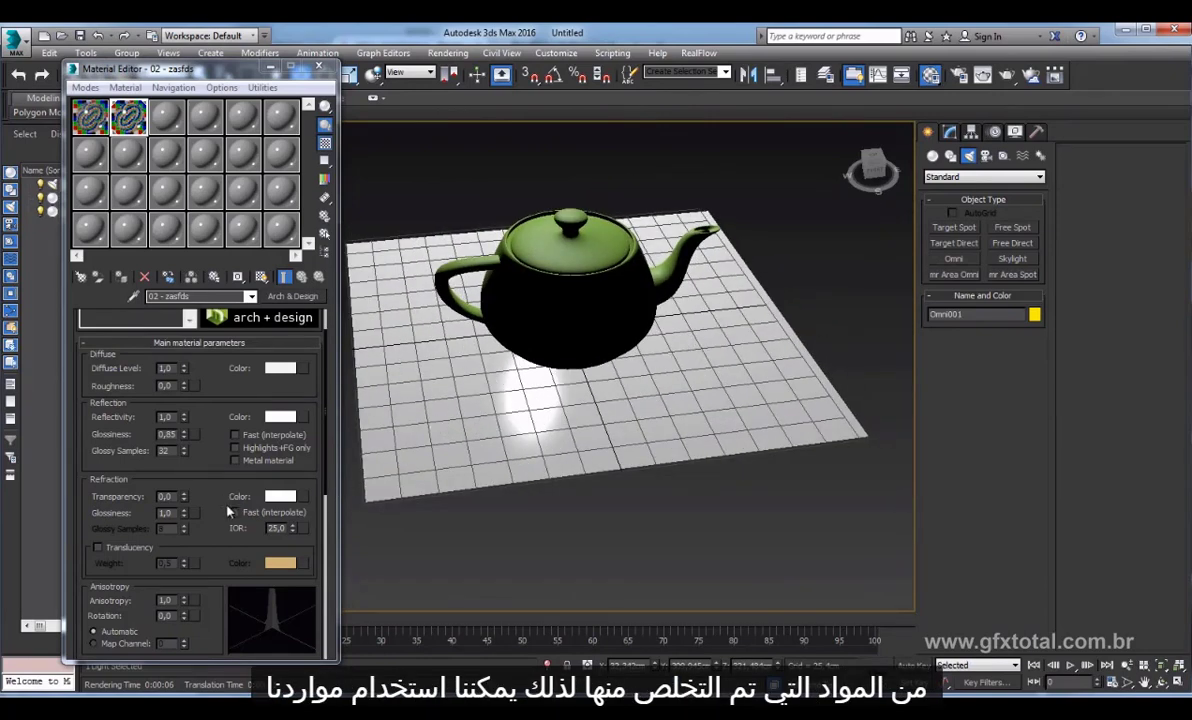
left_click_drag(221, 556, 230, 228)
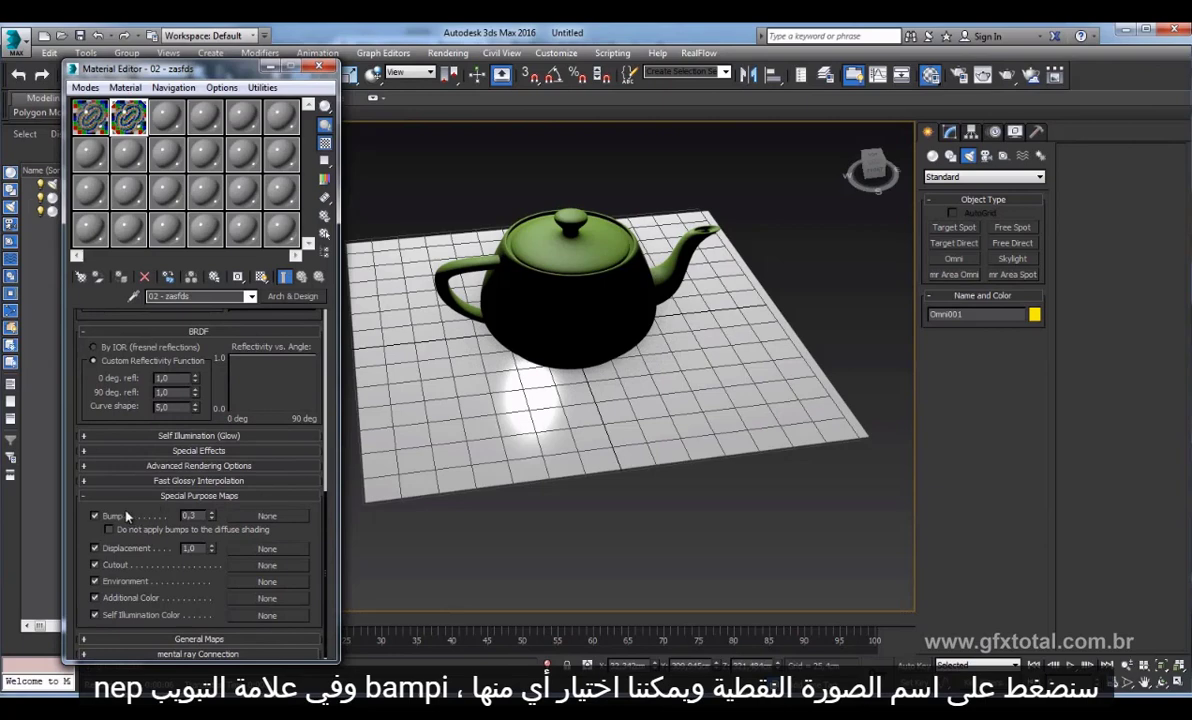
Load the metal rustico image as a Bitmap in the Bump slot and test-render it.
left_click(268, 517)
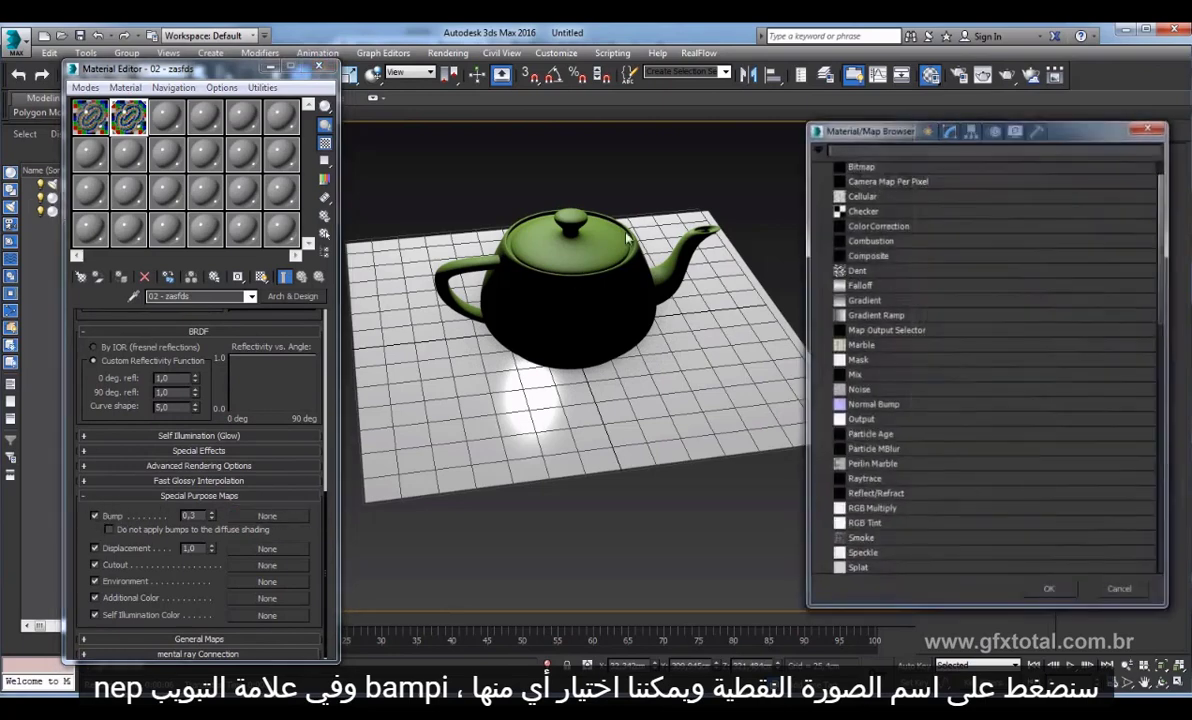
double_click(803, 138)
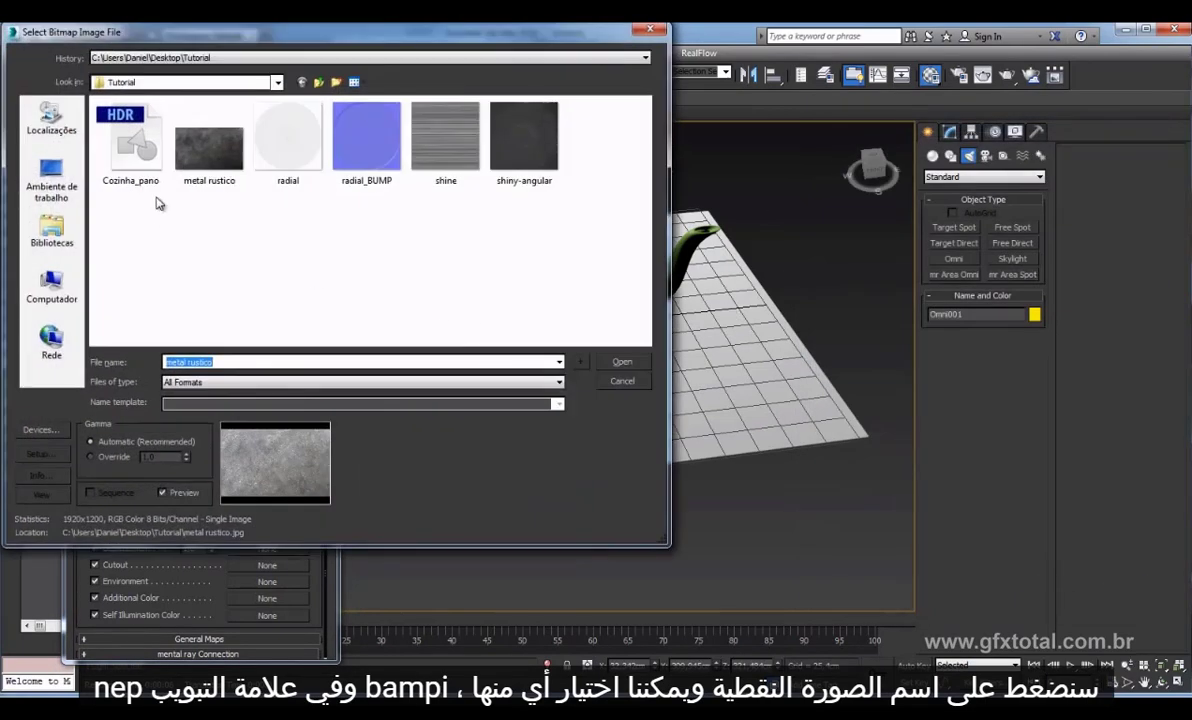
left_click(212, 170)
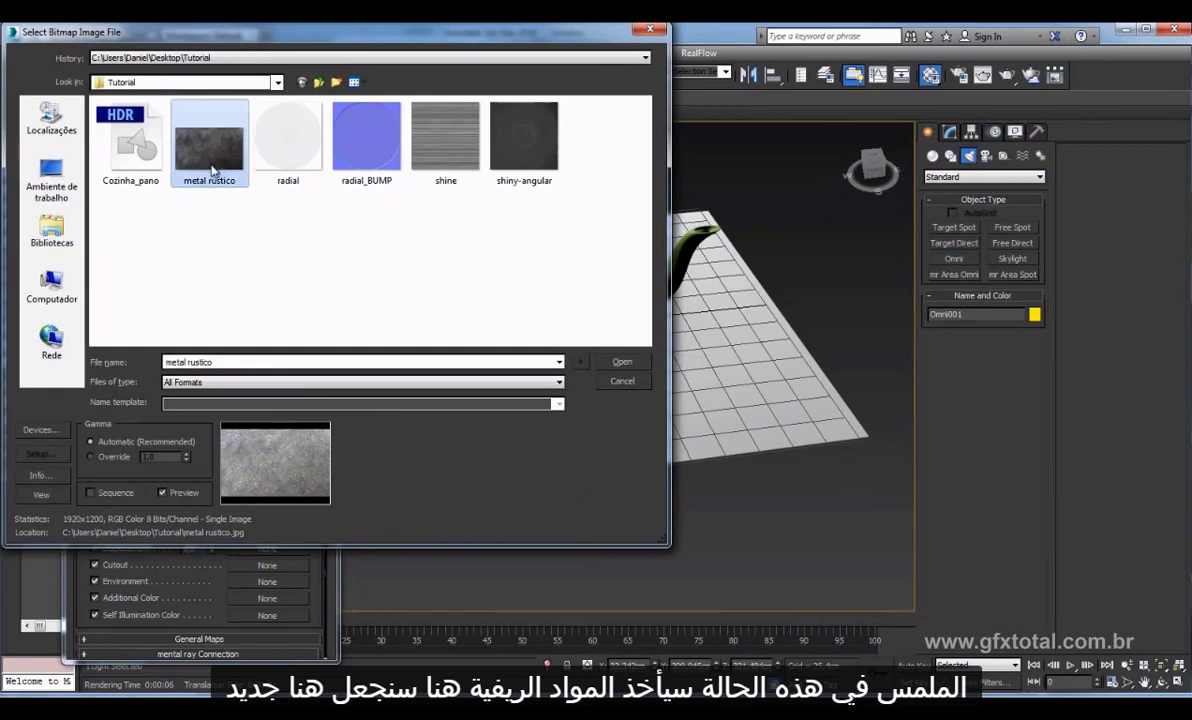
left_click(620, 361)
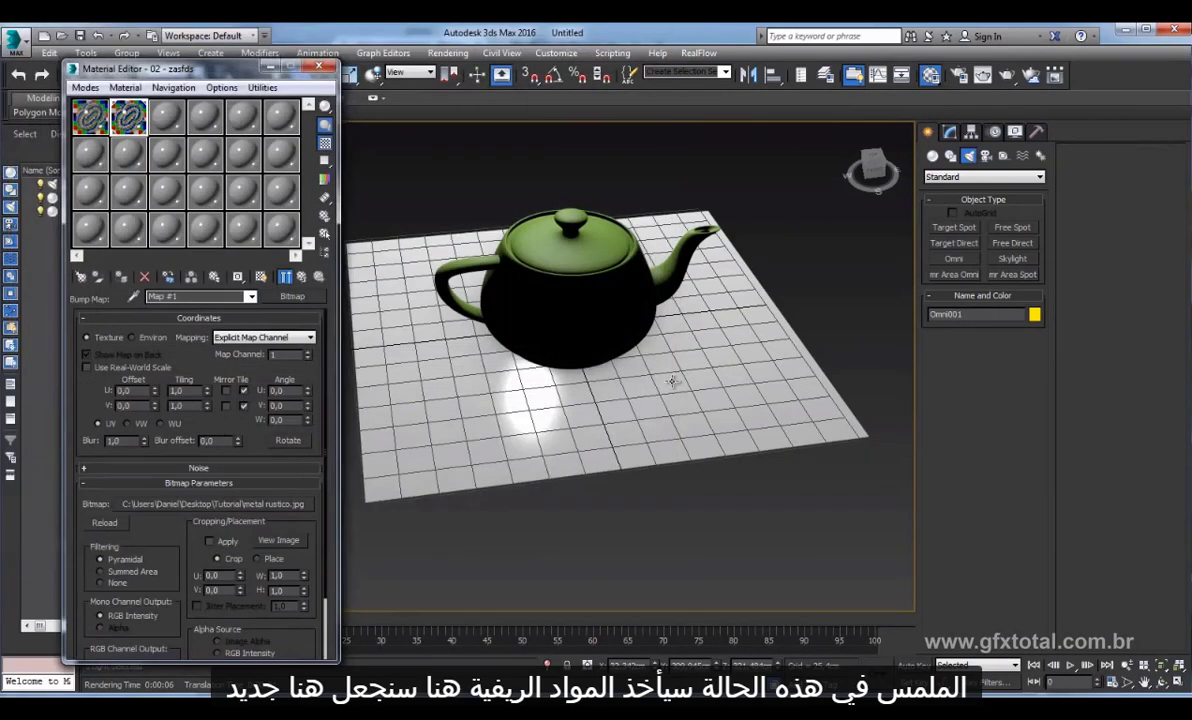
left_click(1006, 74)
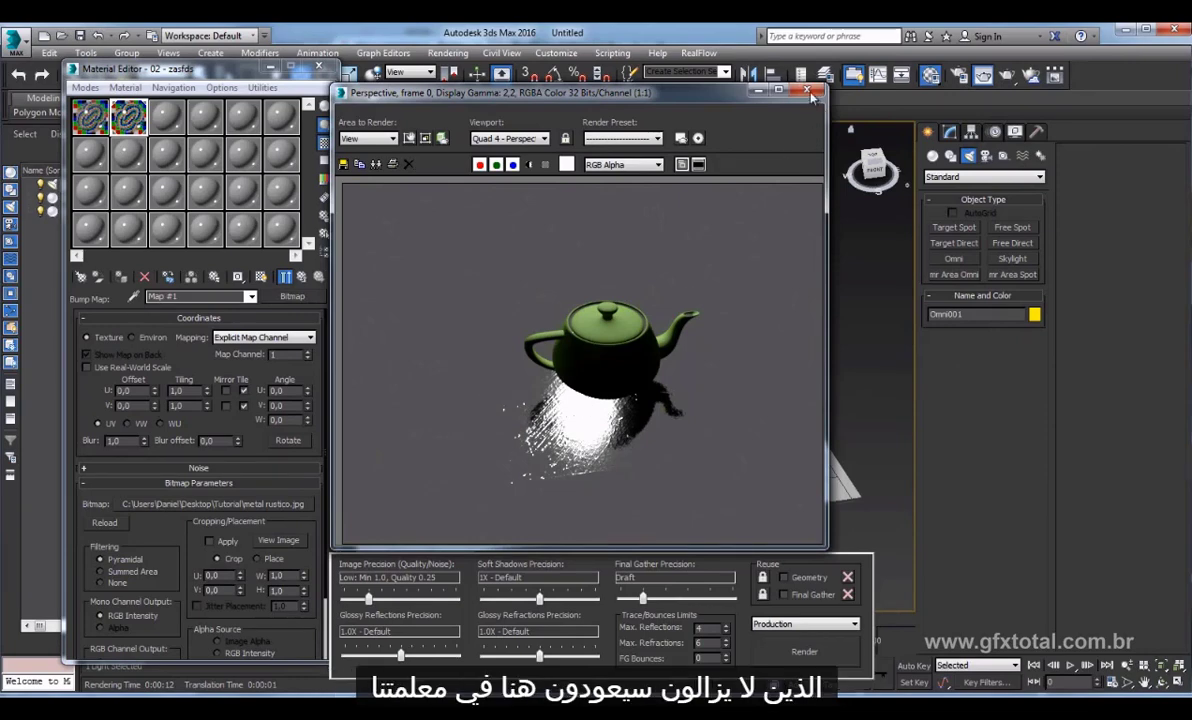
left_click(758, 89)
In the parent material, set Reflection Glossiness and Reflectivity to 0,5 each and render.
left_click(296, 277)
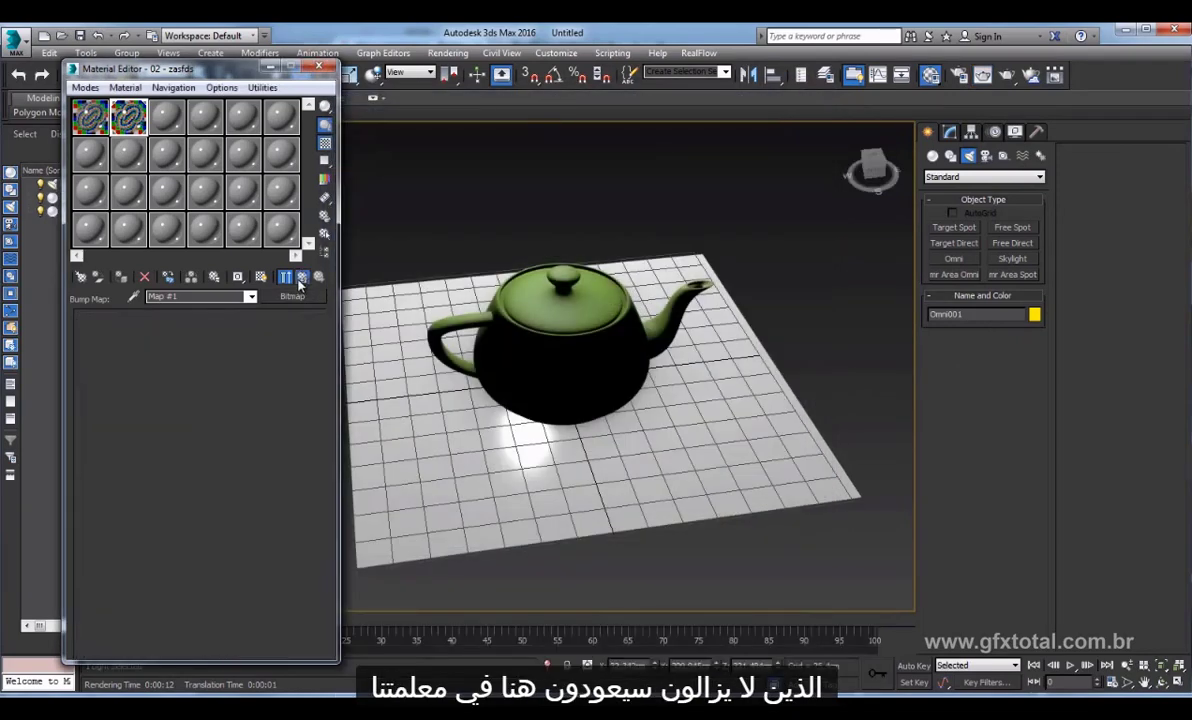
left_click_drag(210, 379, 219, 631)
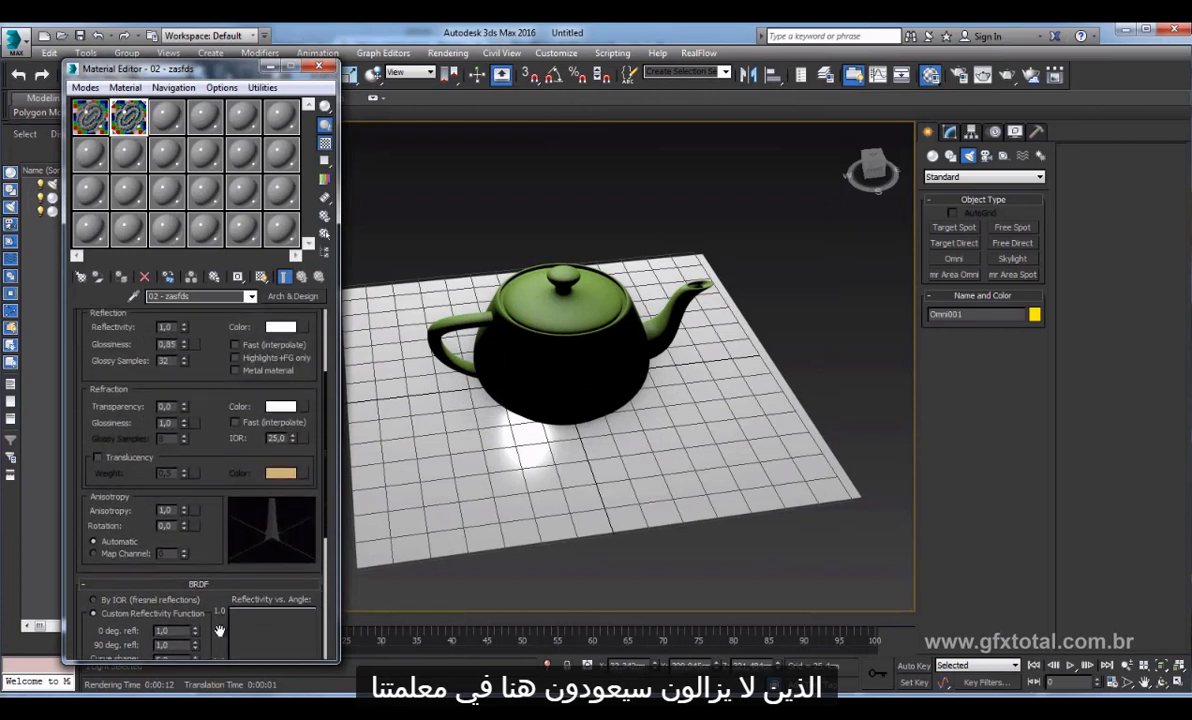
left_click_drag(205, 404, 212, 516)
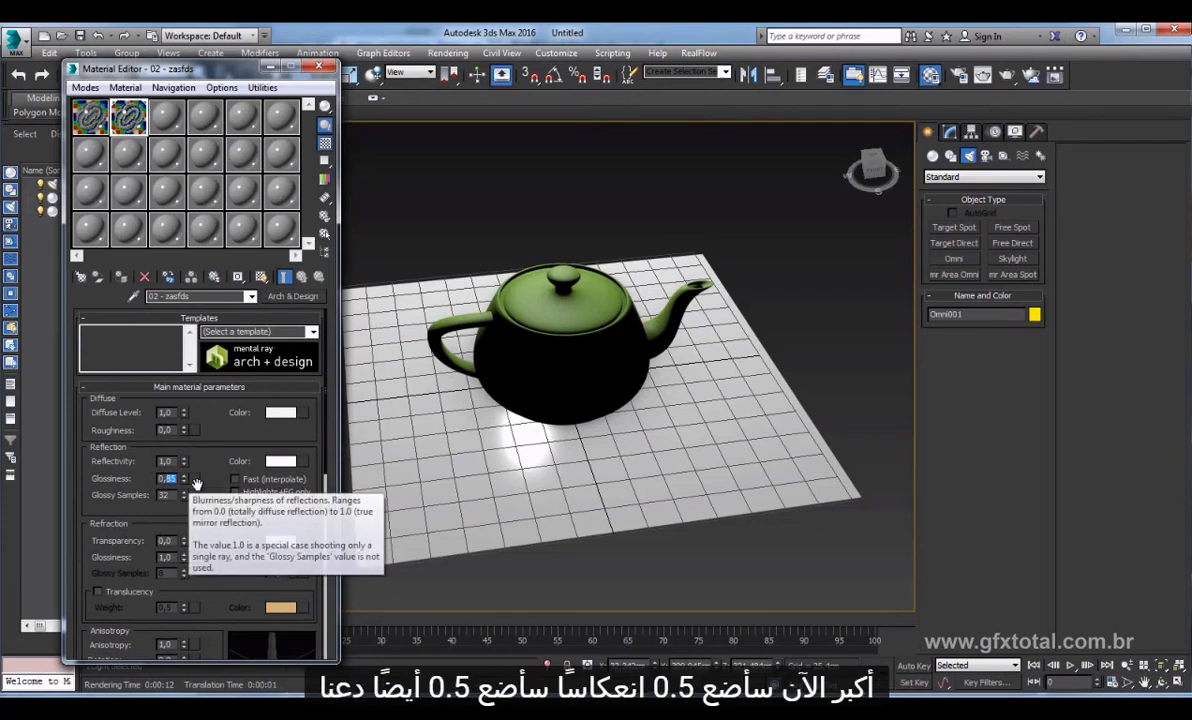
type("0,5")
key("Return")
type(".5")
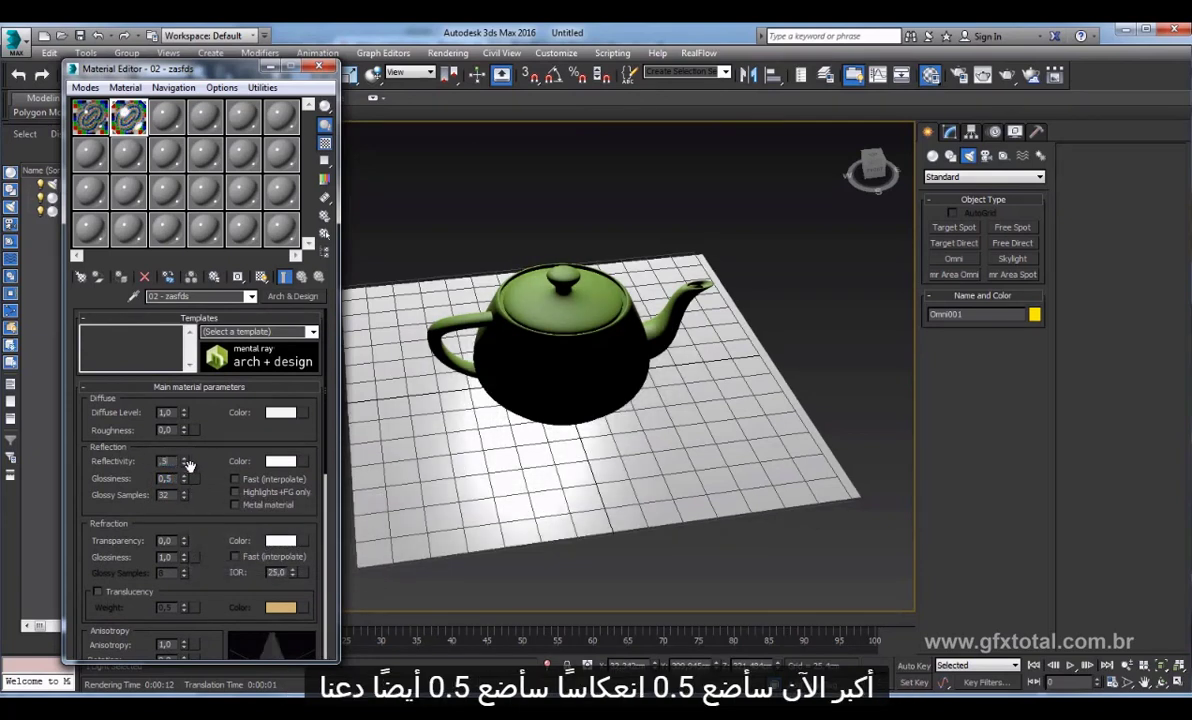
key("Return")
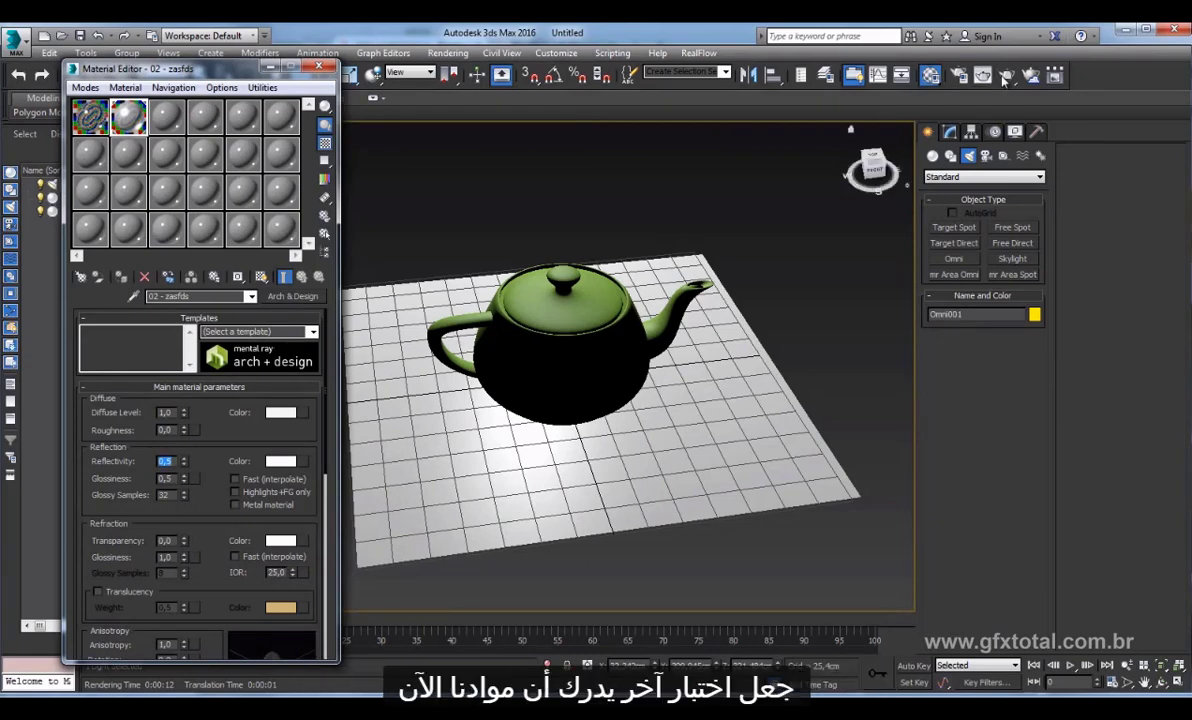
left_click(1006, 77)
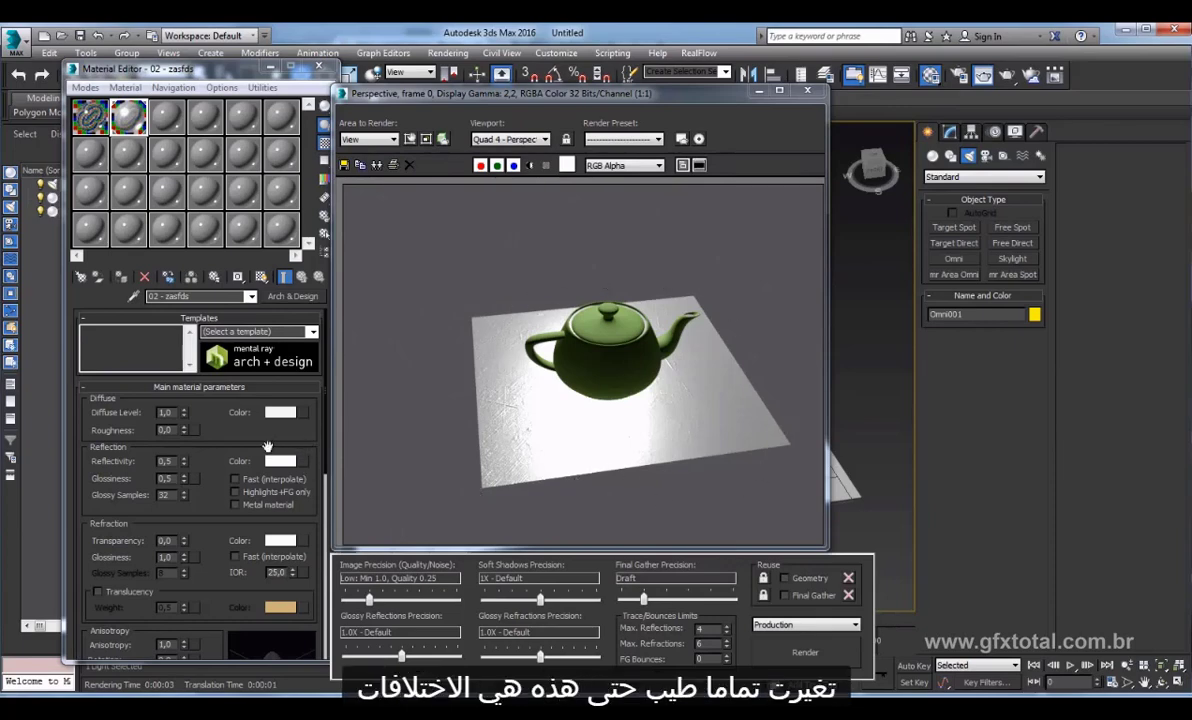
Magnify the material sample, darken the Diffuse colour to dark grey, and render.
double_click(127, 116)
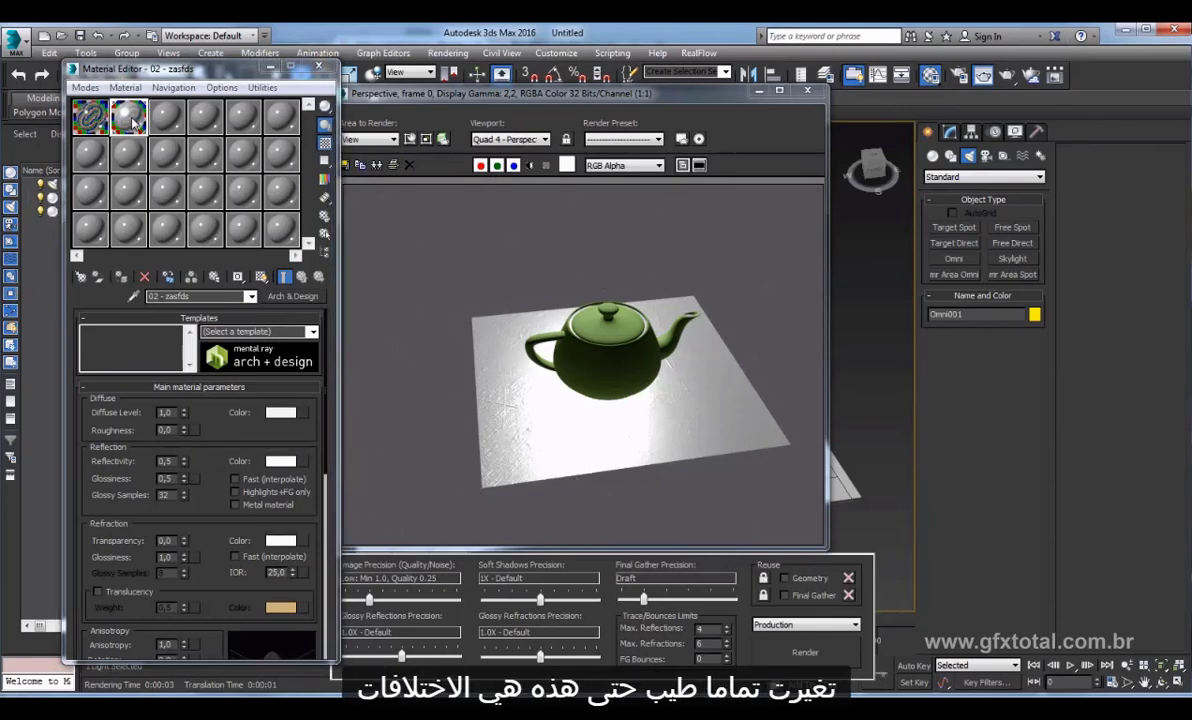
left_click_drag(751, 135, 586, 102)
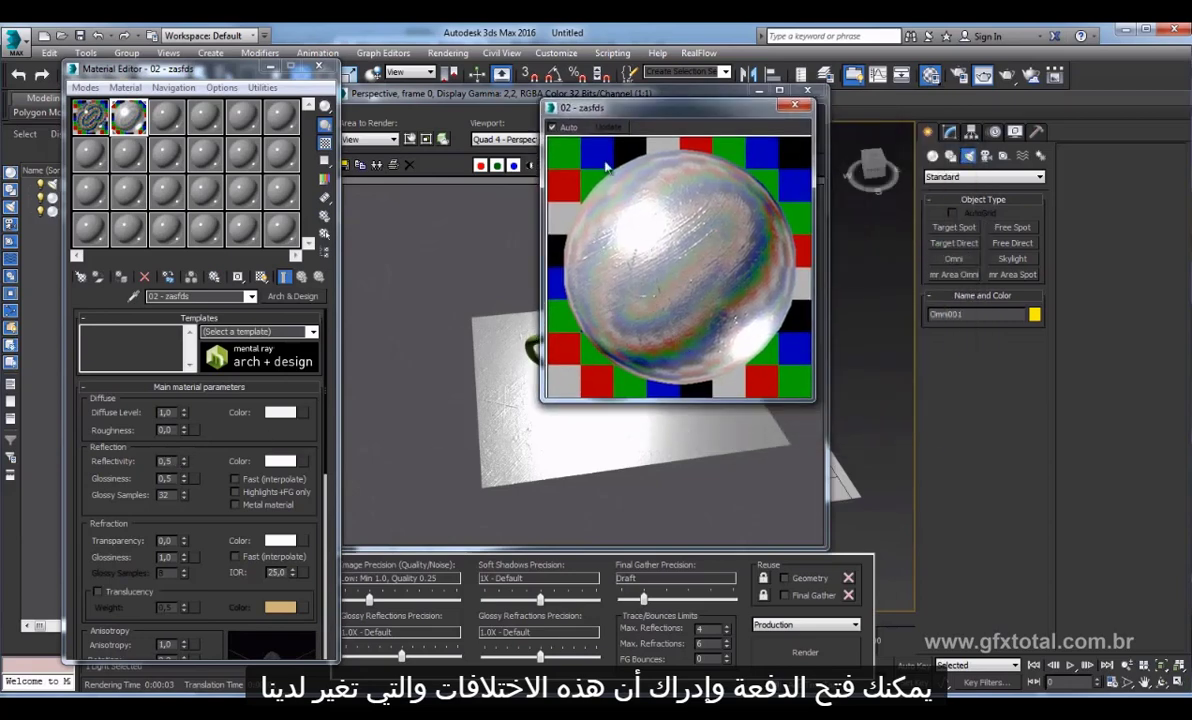
left_click(280, 412)
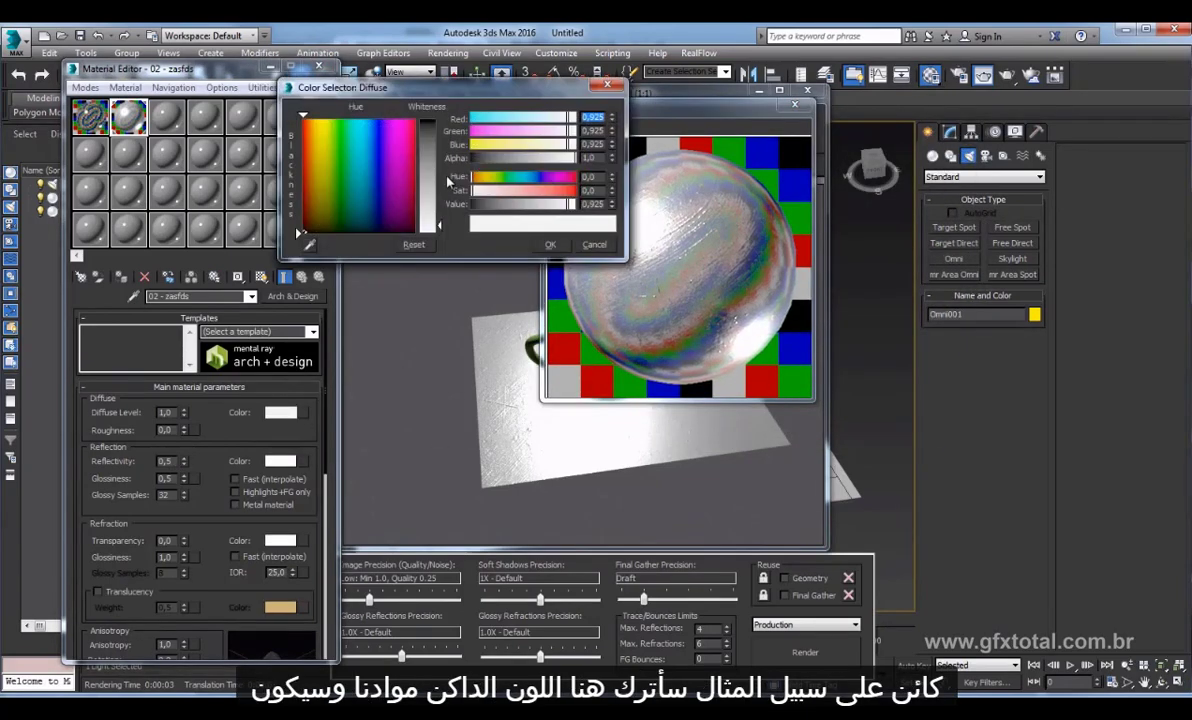
left_click_drag(441, 228, 441, 138)
left_click(550, 244)
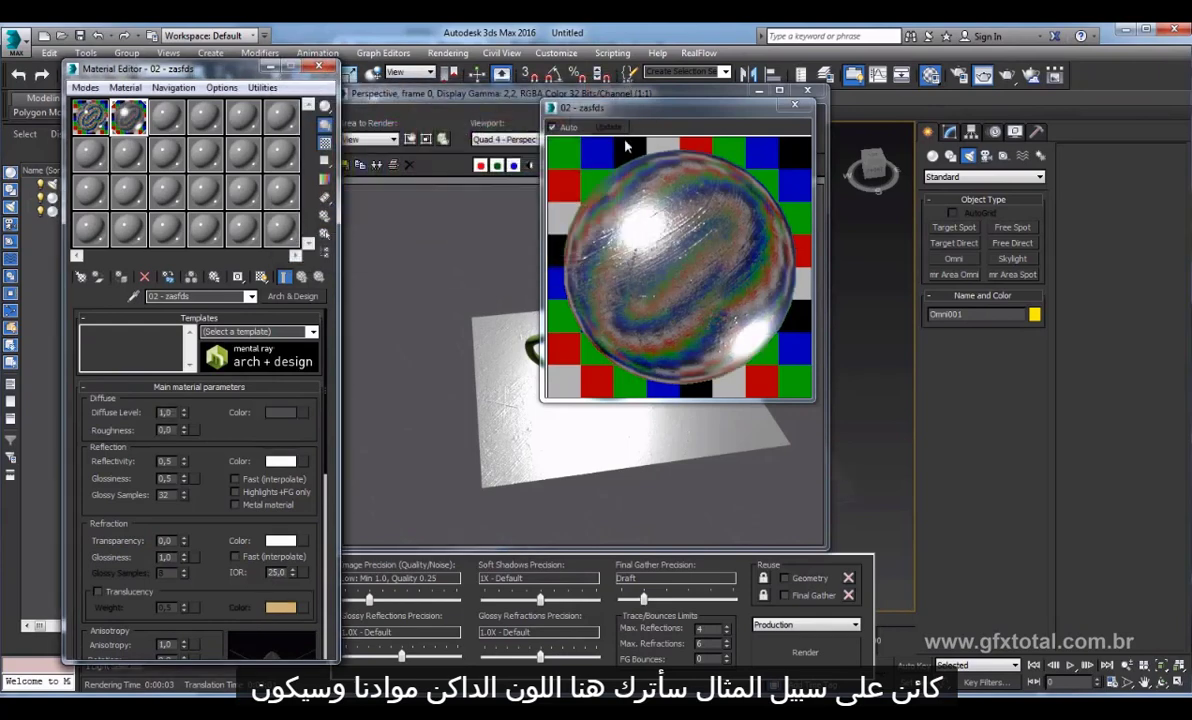
left_click(805, 652)
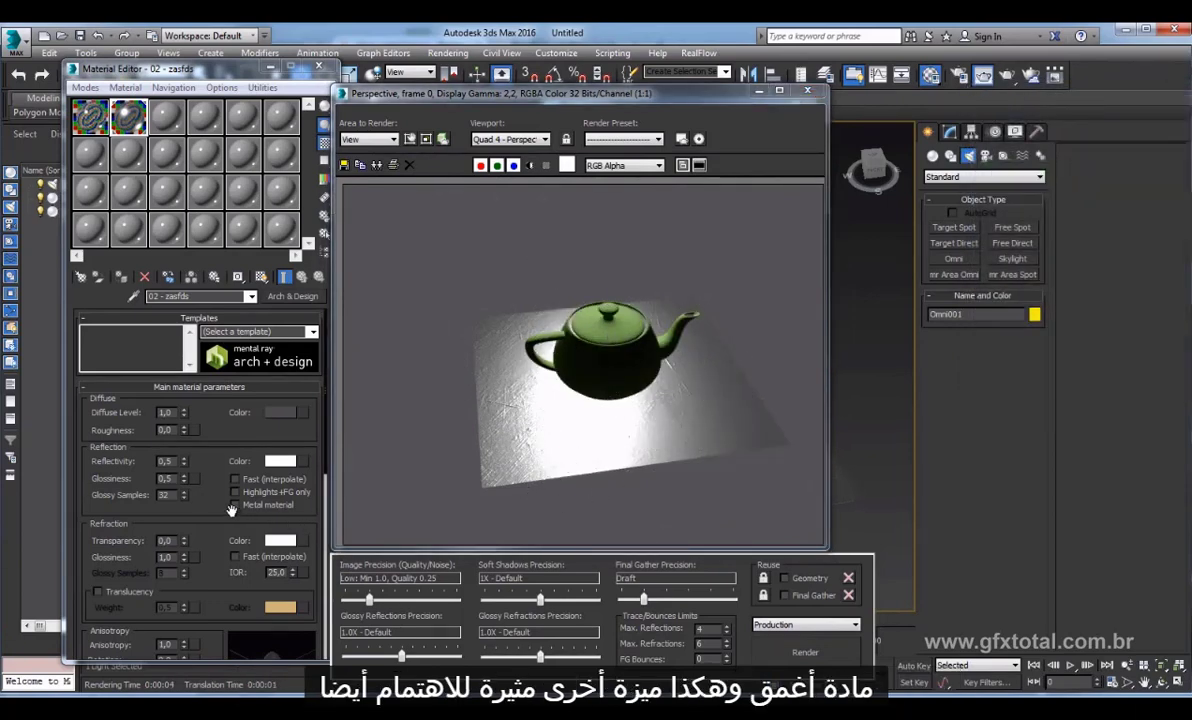
left_click_drag(212, 510, 206, 467)
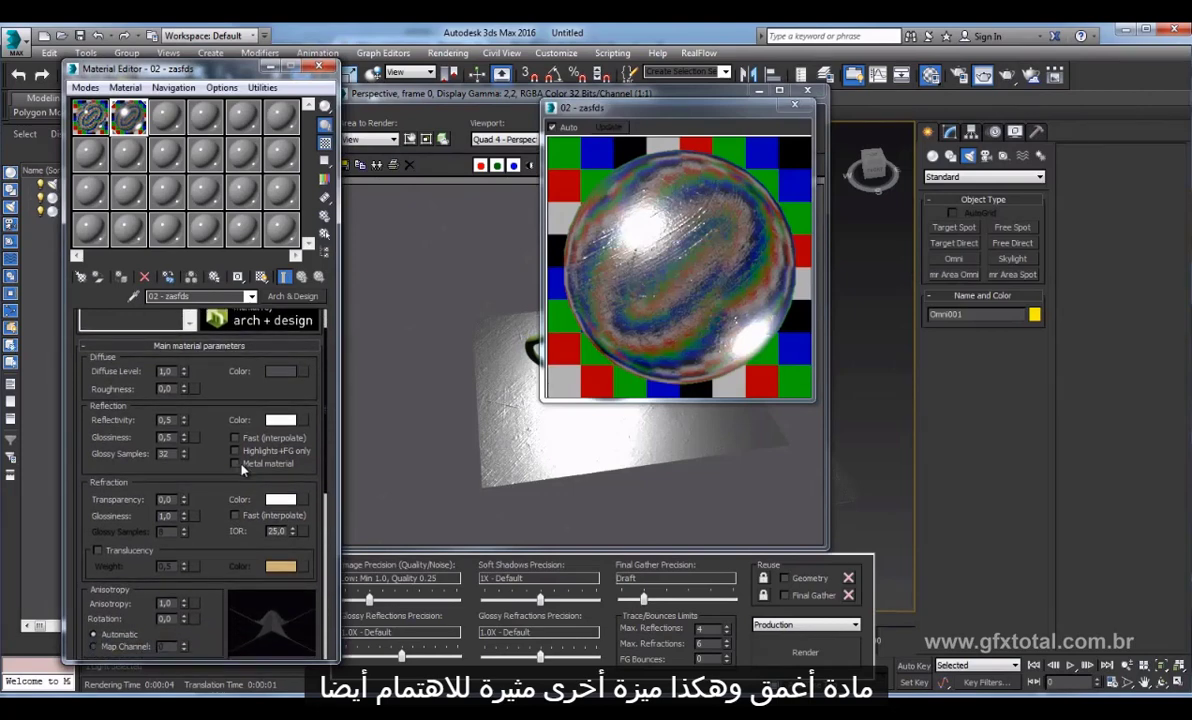
Enable Metal material, render, then close the magnified sample and Rendered Frame Window.
left_click(236, 464)
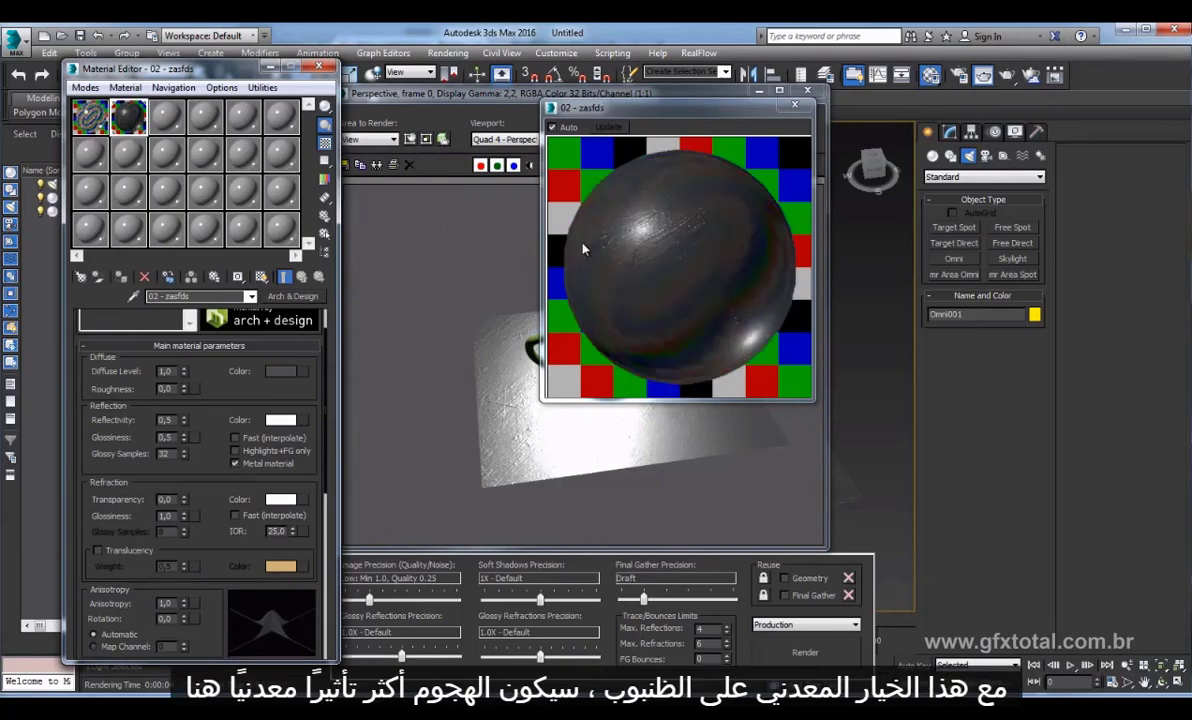
left_click(805, 652)
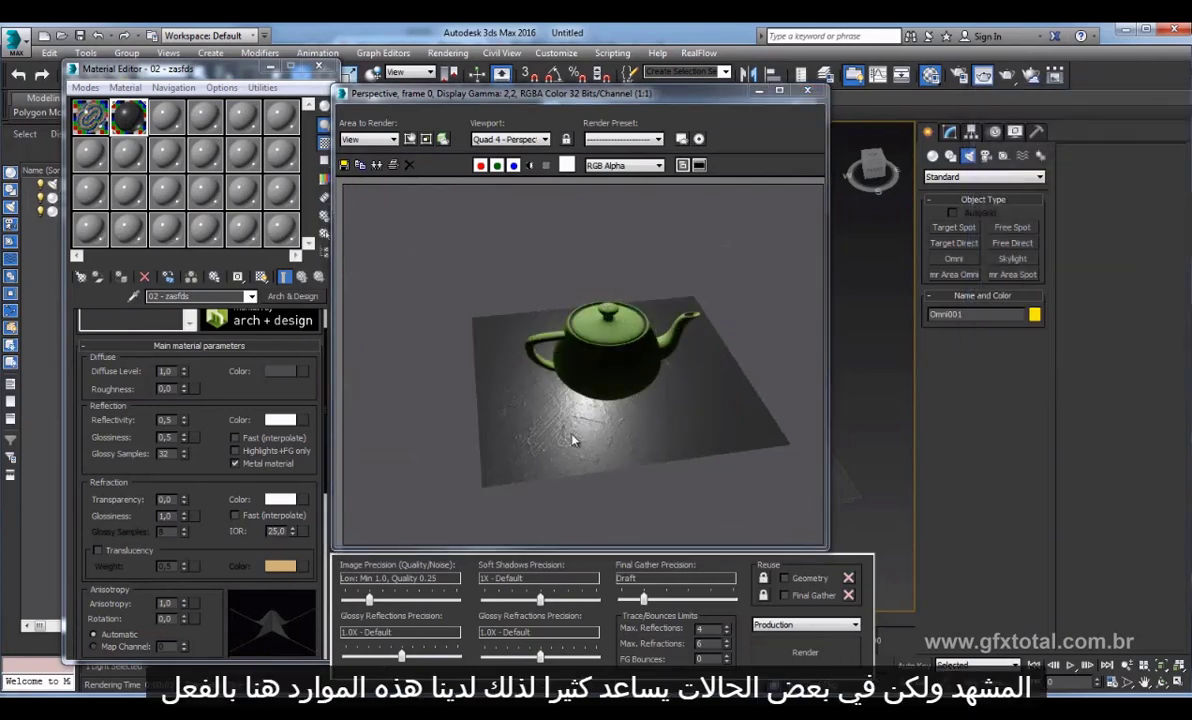
left_click(182, 453)
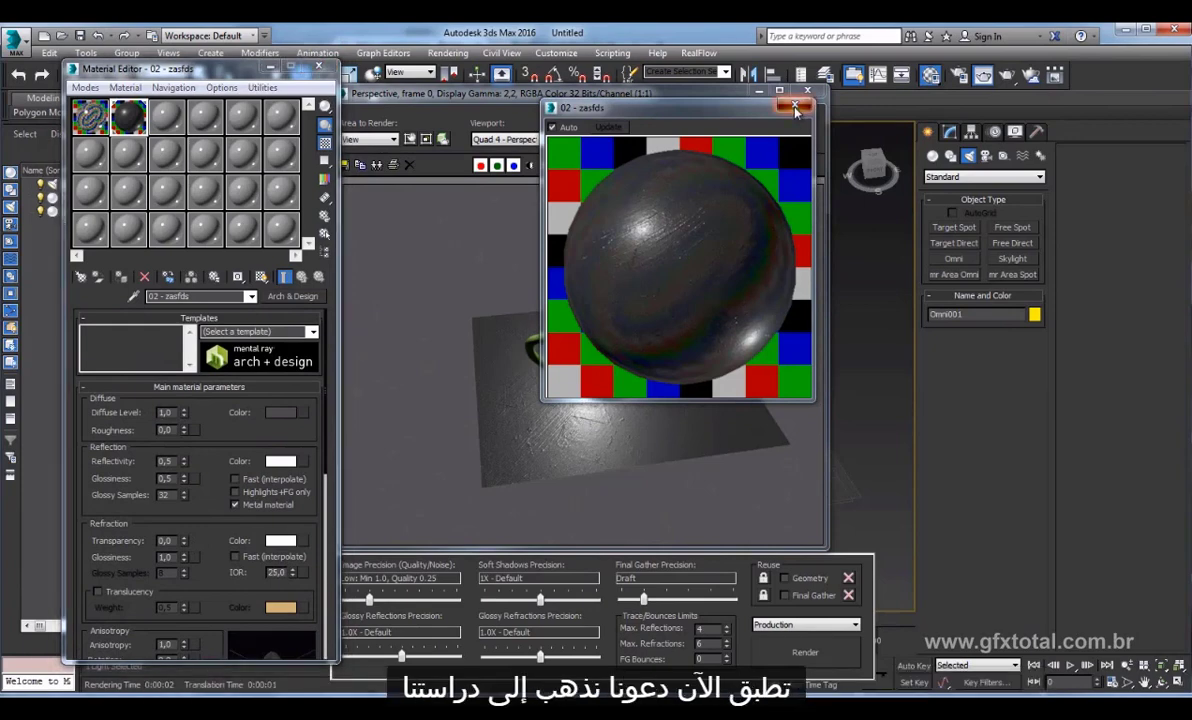
left_click(794, 105)
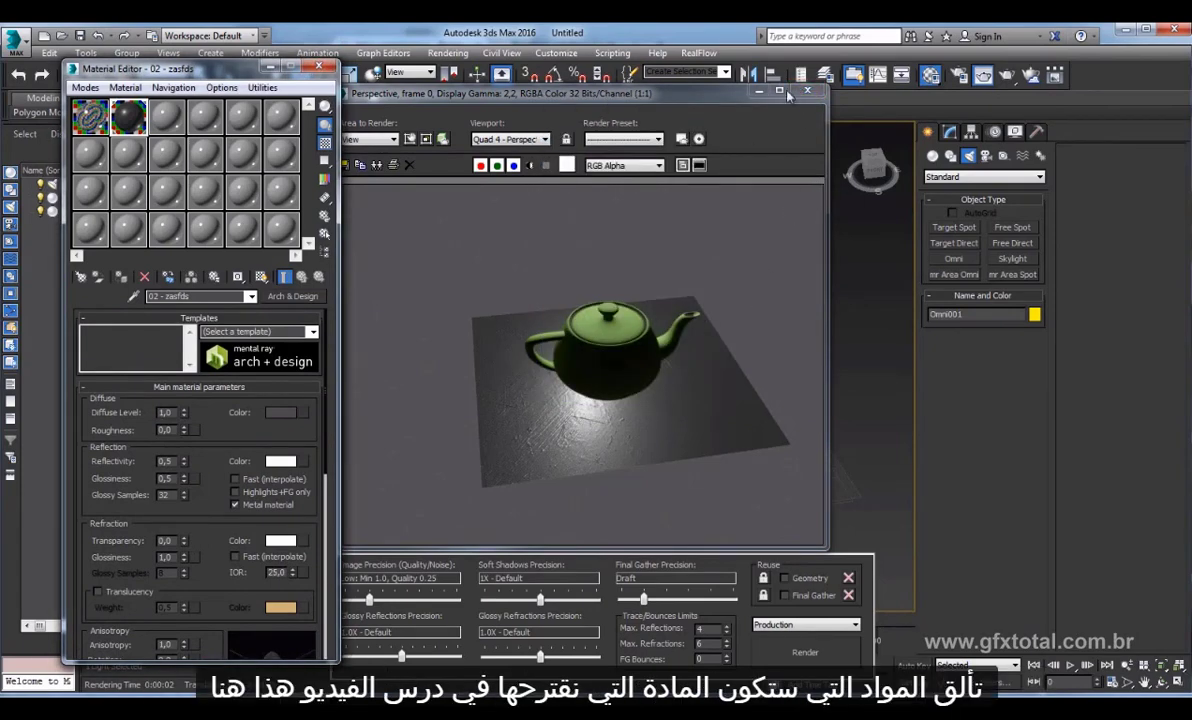
left_click(759, 91)
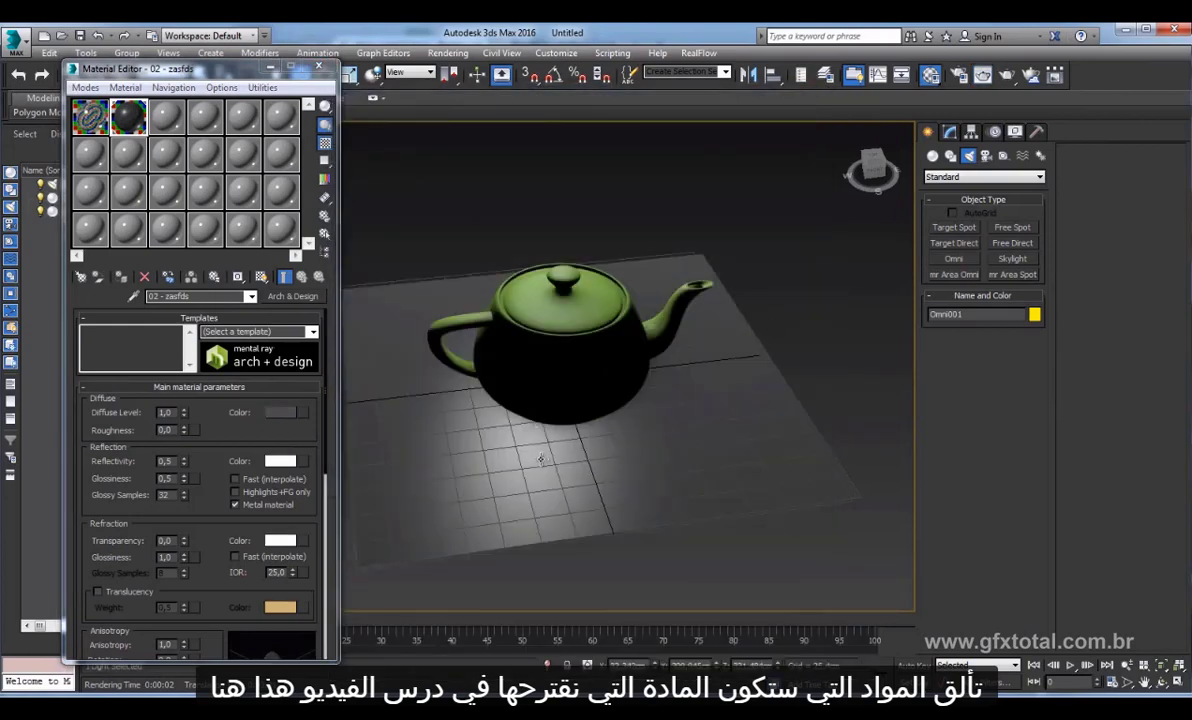
Apply the fresh default material from slot 3 to the ground plane Plane001.
scroll(541, 459, "down", 2)
left_click(587, 437)
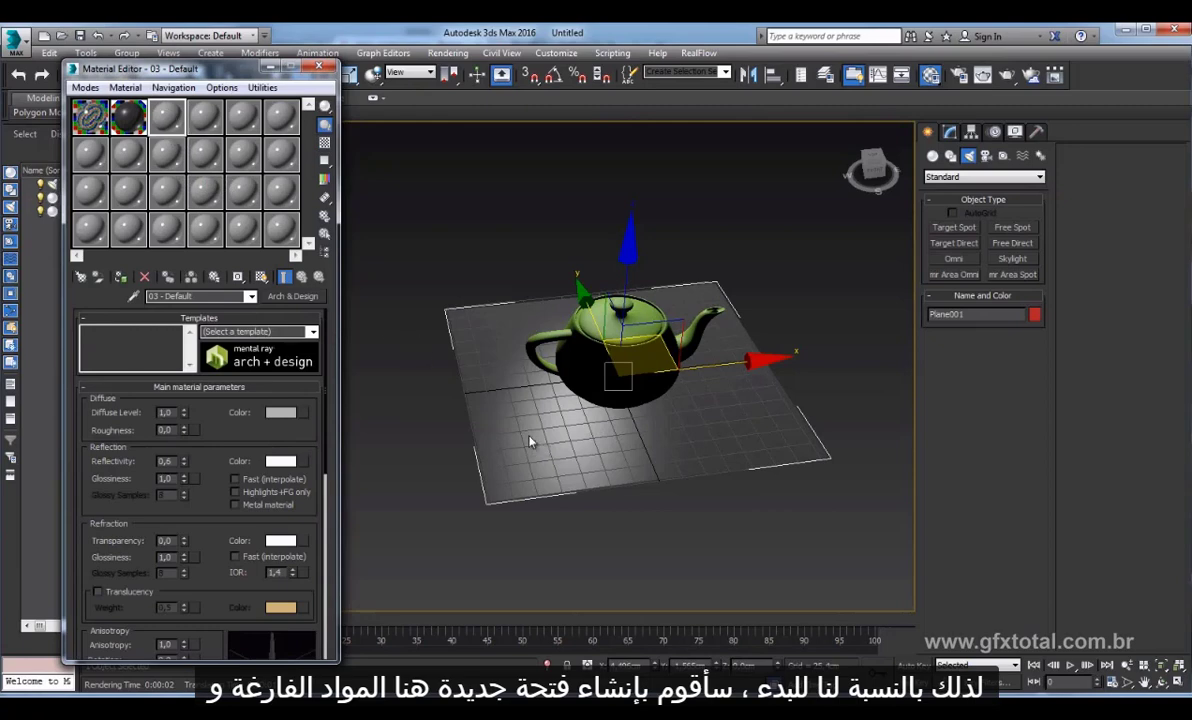
left_click_drag(167, 117, 594, 471)
middle_click_drag(594, 471, 940, 281, "alt")
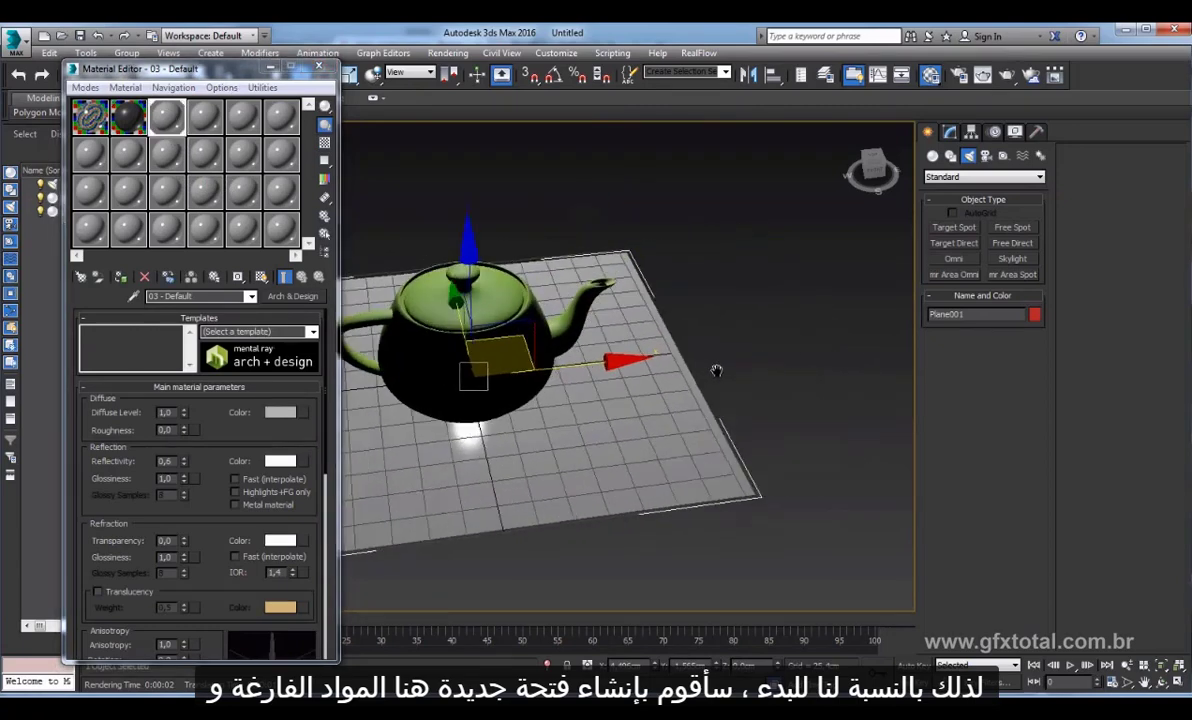
Undo the Omni light accidentally placed on the plane.
left_click(953, 258)
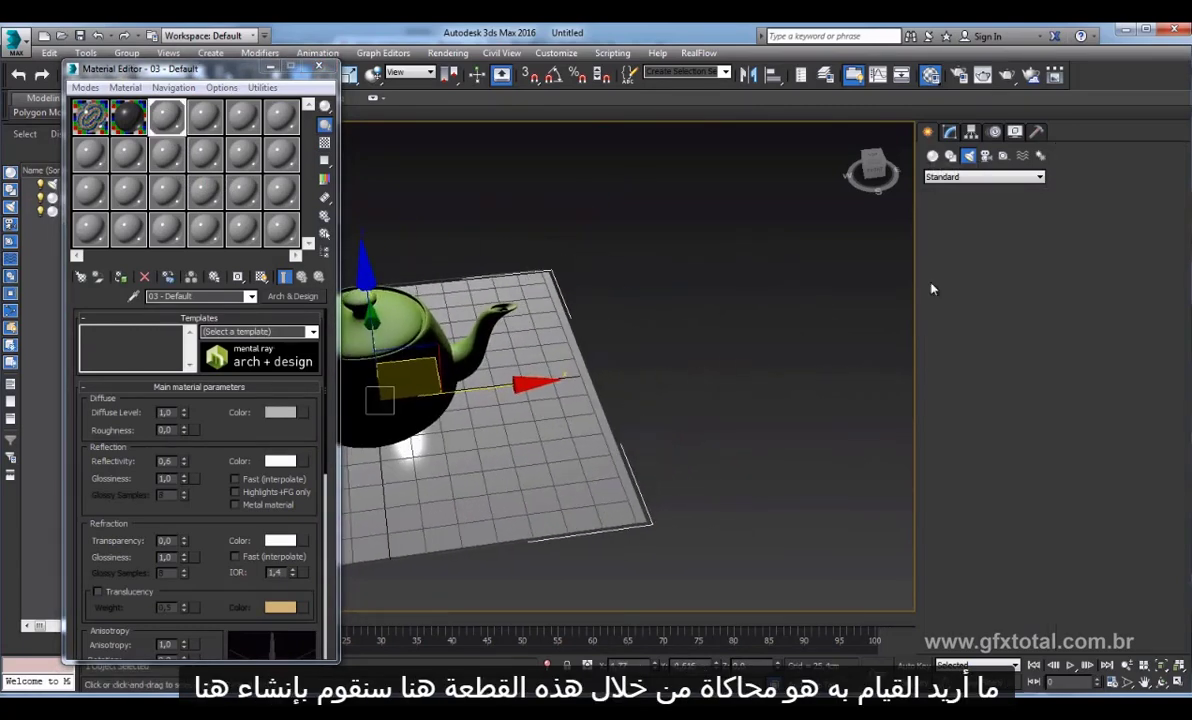
left_click(557, 434)
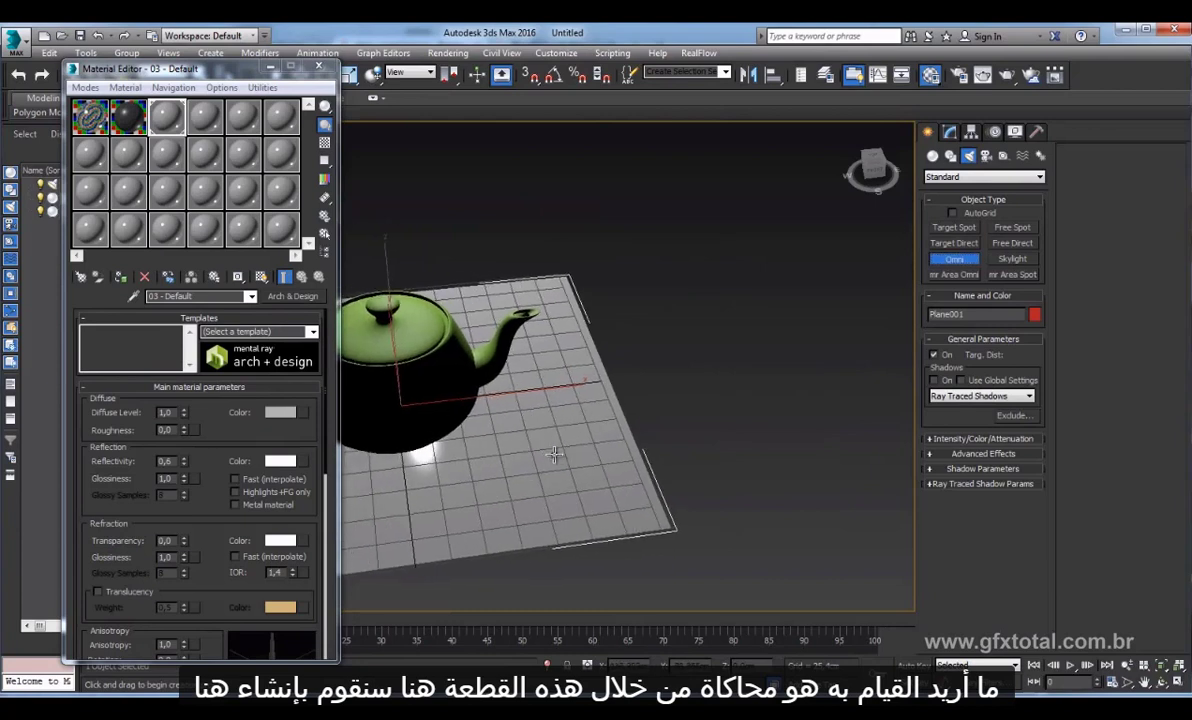
middle_click_drag(557, 434, 663, 391, "alt")
key("ctrl+z")
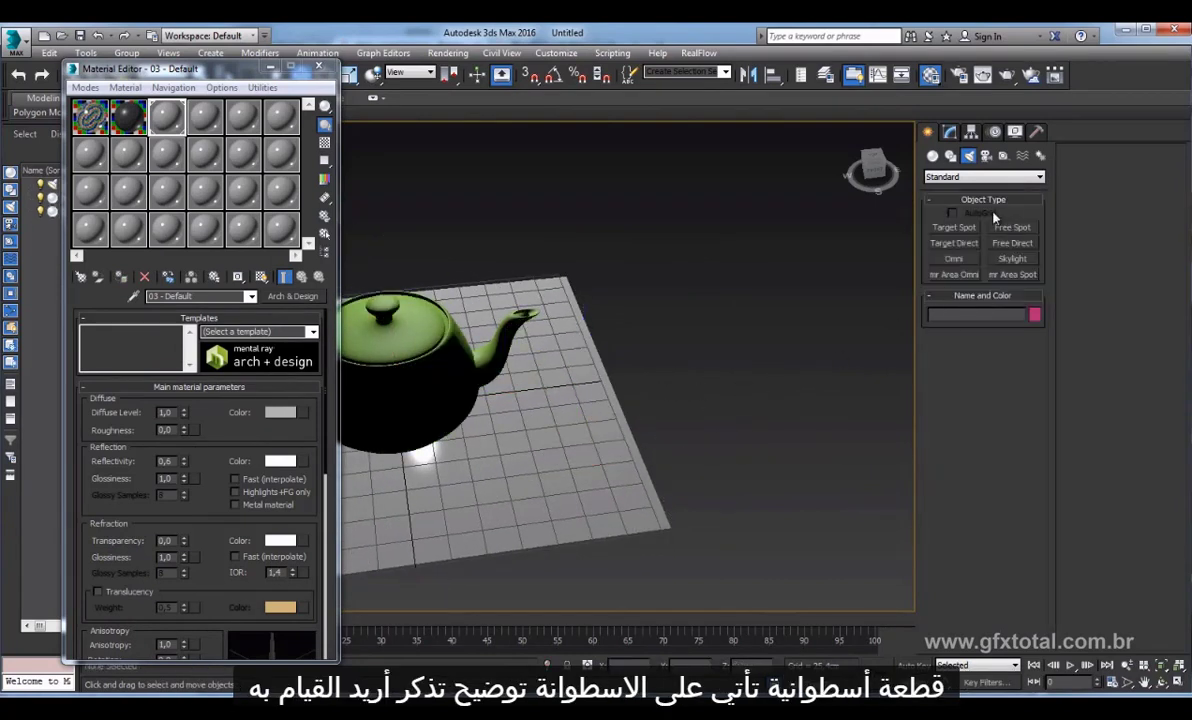
Draw a tall standard-primitive Cylinder001 standing on the plane beside the teapot.
left_click(933, 157)
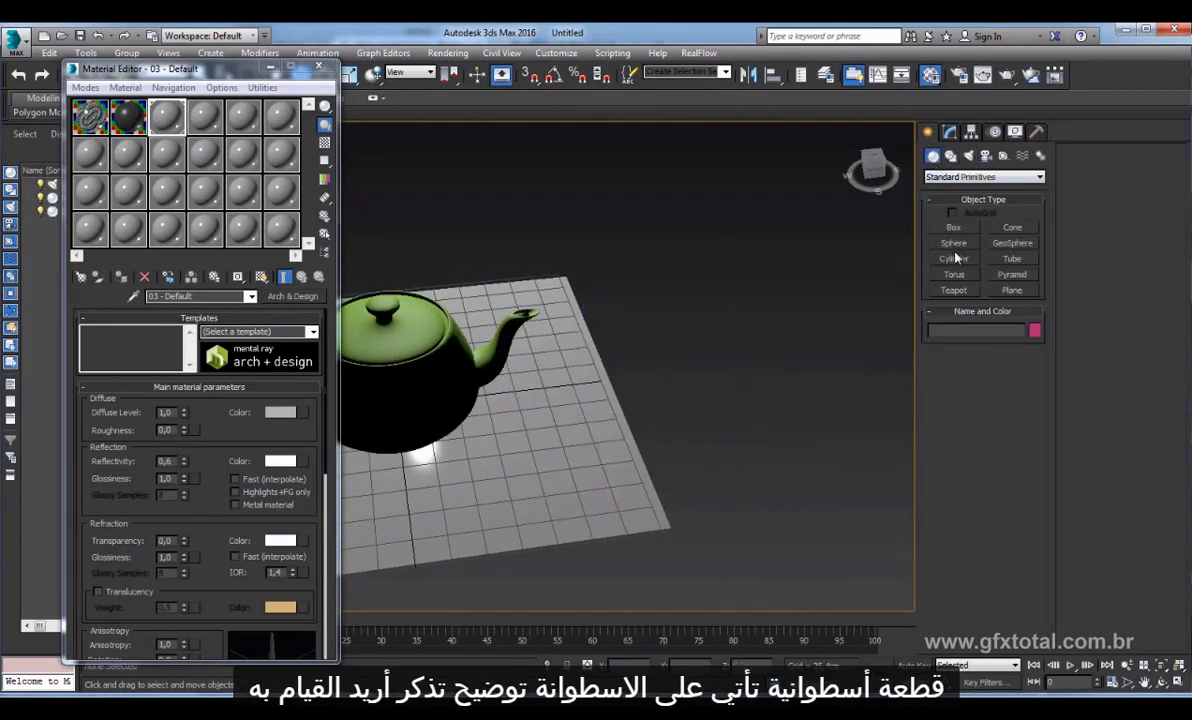
left_click(953, 258)
left_click_drag(492, 465, 540, 440)
left_click(555, 362)
middle_click_drag(555, 362, 611, 391, "alt")
key("w")
scroll(611, 391, "up", 2)
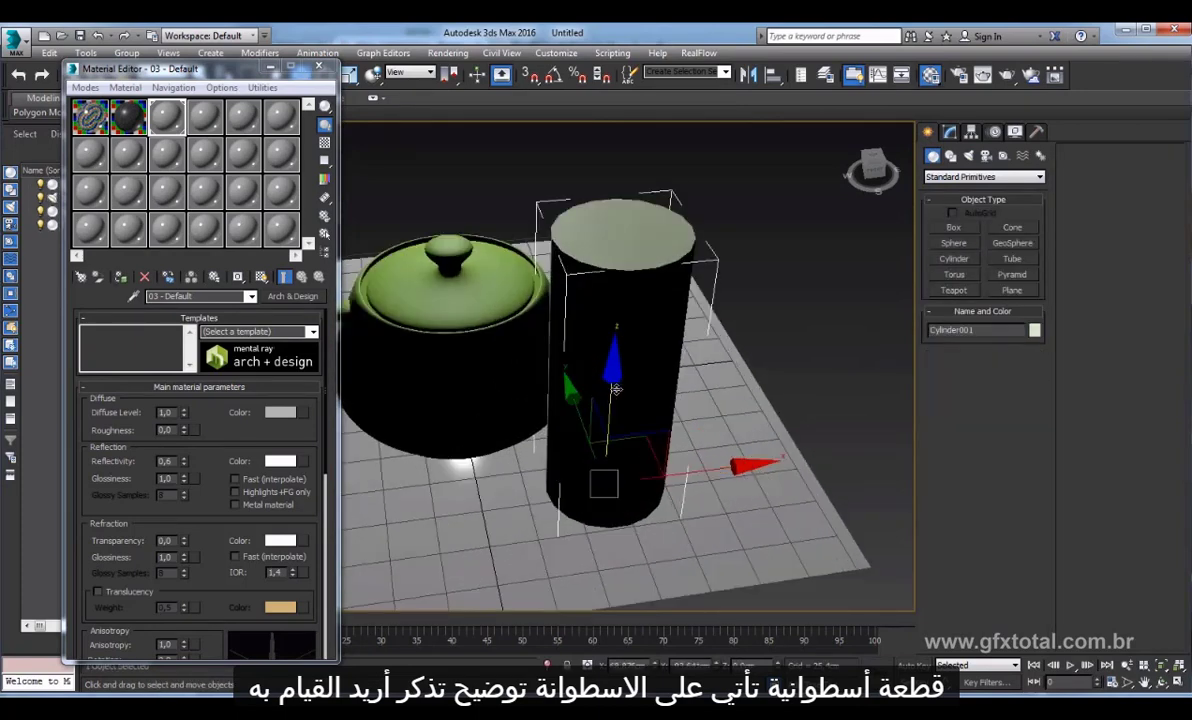
scroll(619, 382, "up", 2)
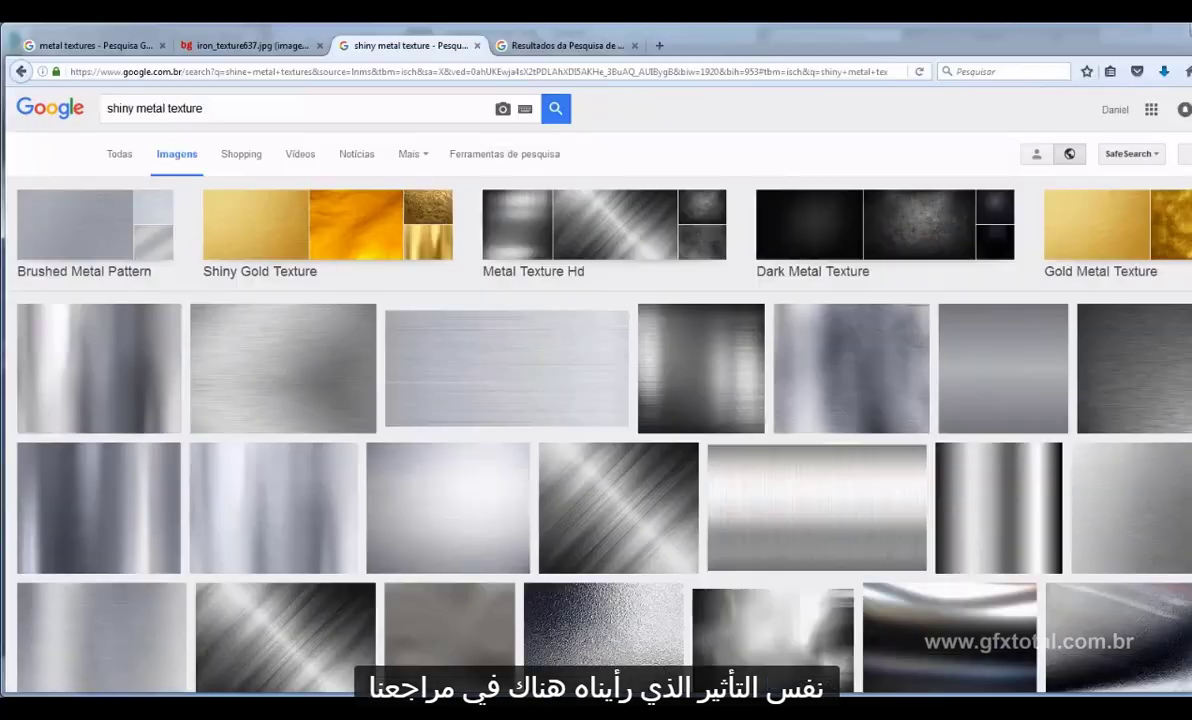
Scroll through the Google Images 'shiny metal texture' results for brushed-metal reference.
scroll(1044, 468, "down", 3)
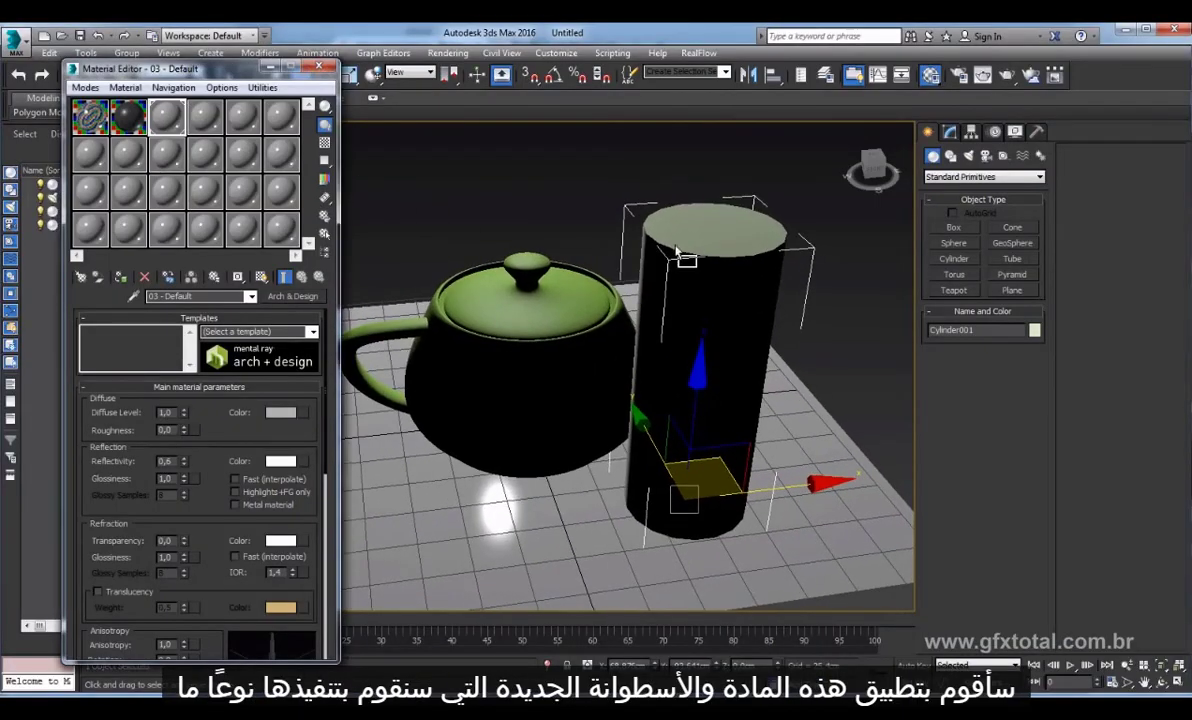
Render the scene twice to view the plain grey cylinder beside the green teapot.
middle_click_drag(690, 260, 925, 107, "alt")
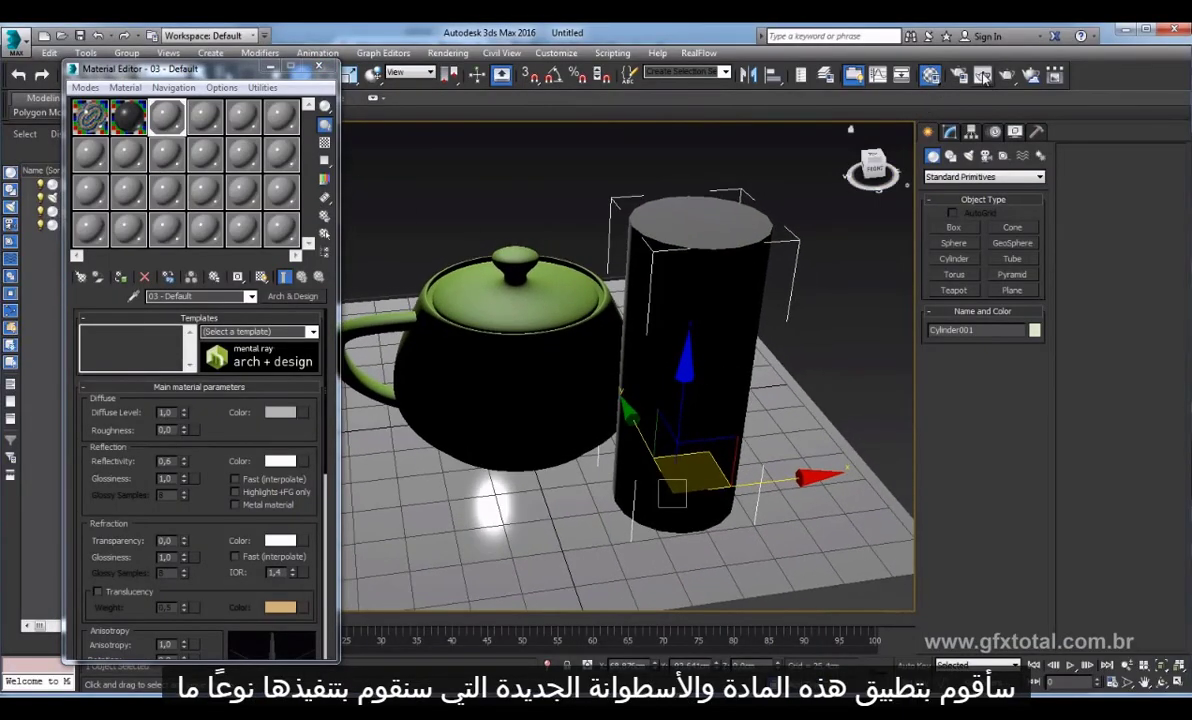
left_click(985, 77)
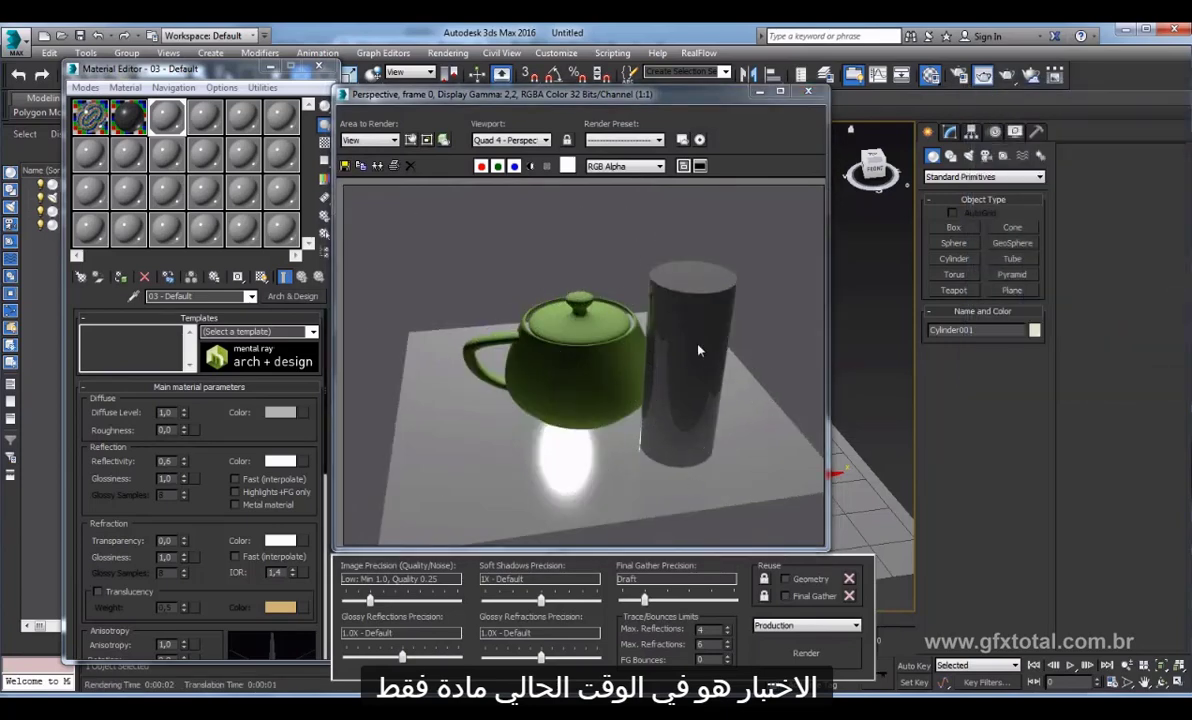
left_click(808, 91)
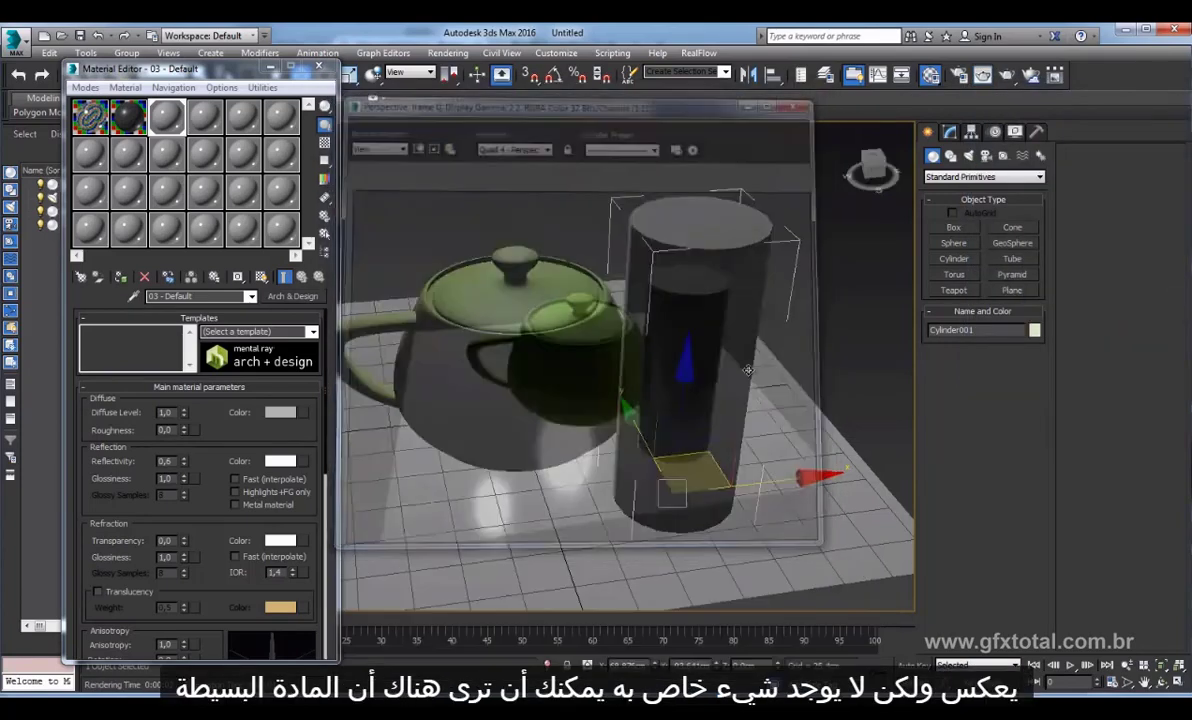
left_click(983, 74)
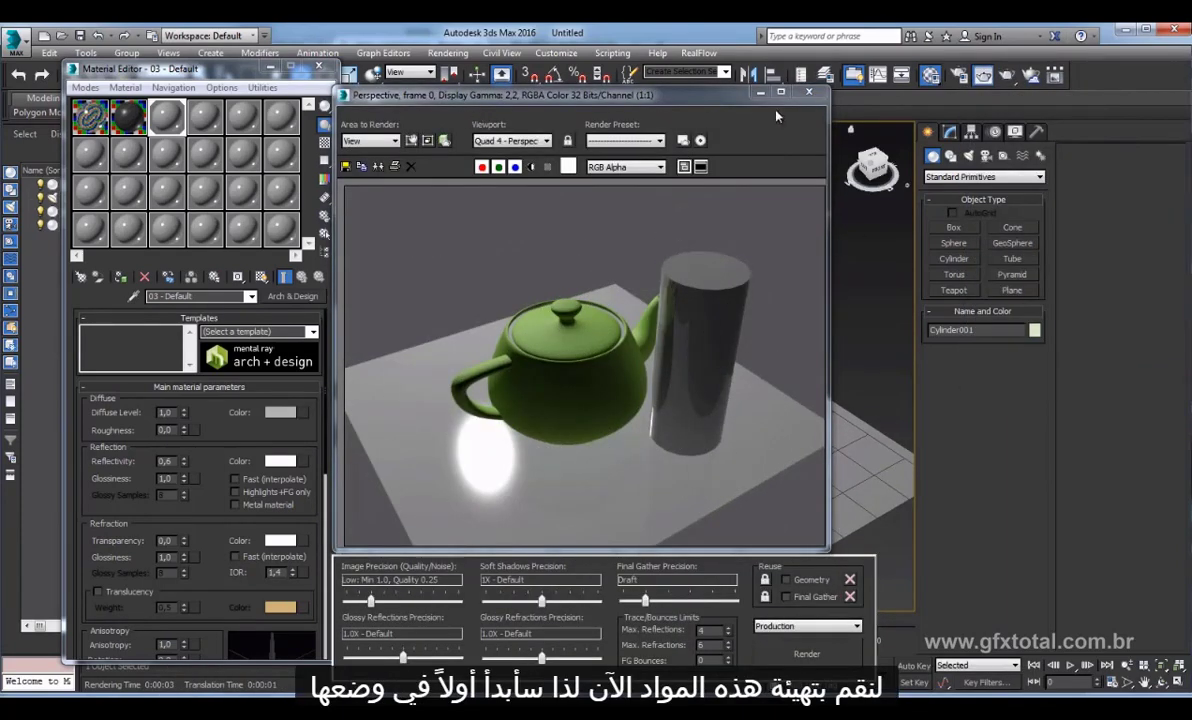
Give material 03 - Default reflectivity 1.0 and a near-white diffuse colour.
left_click(809, 91)
scroll(187, 455, "down", 1)
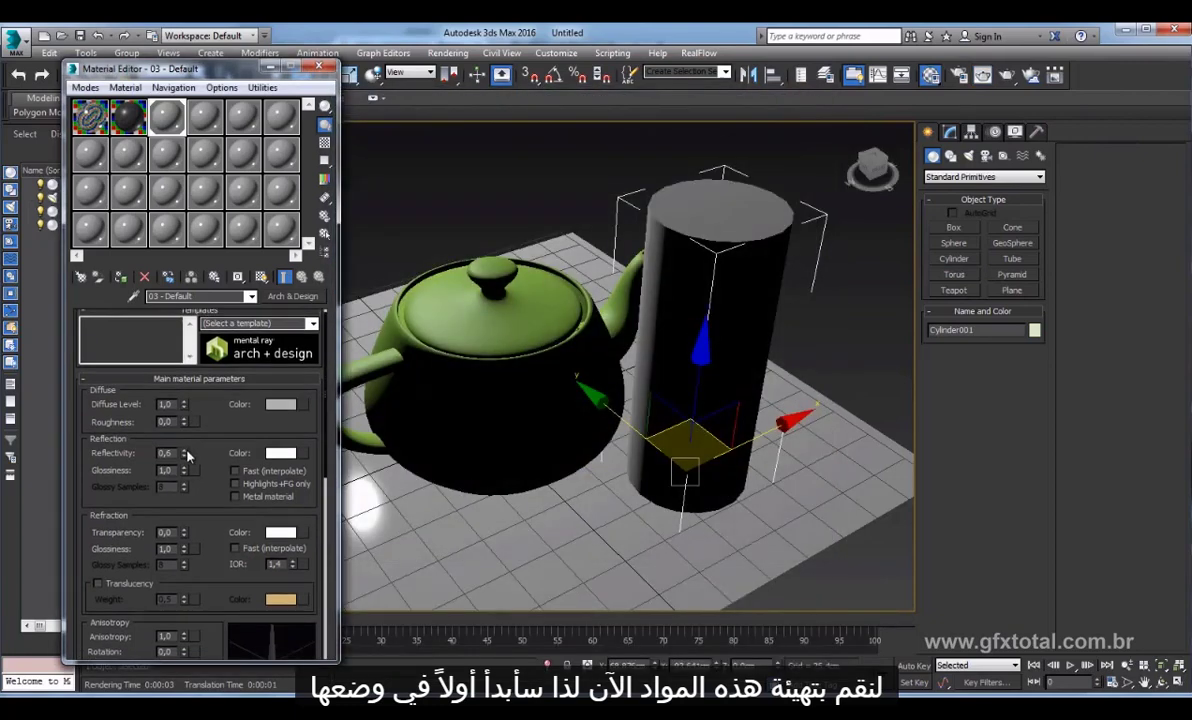
left_click_drag(184, 455, 211, 429)
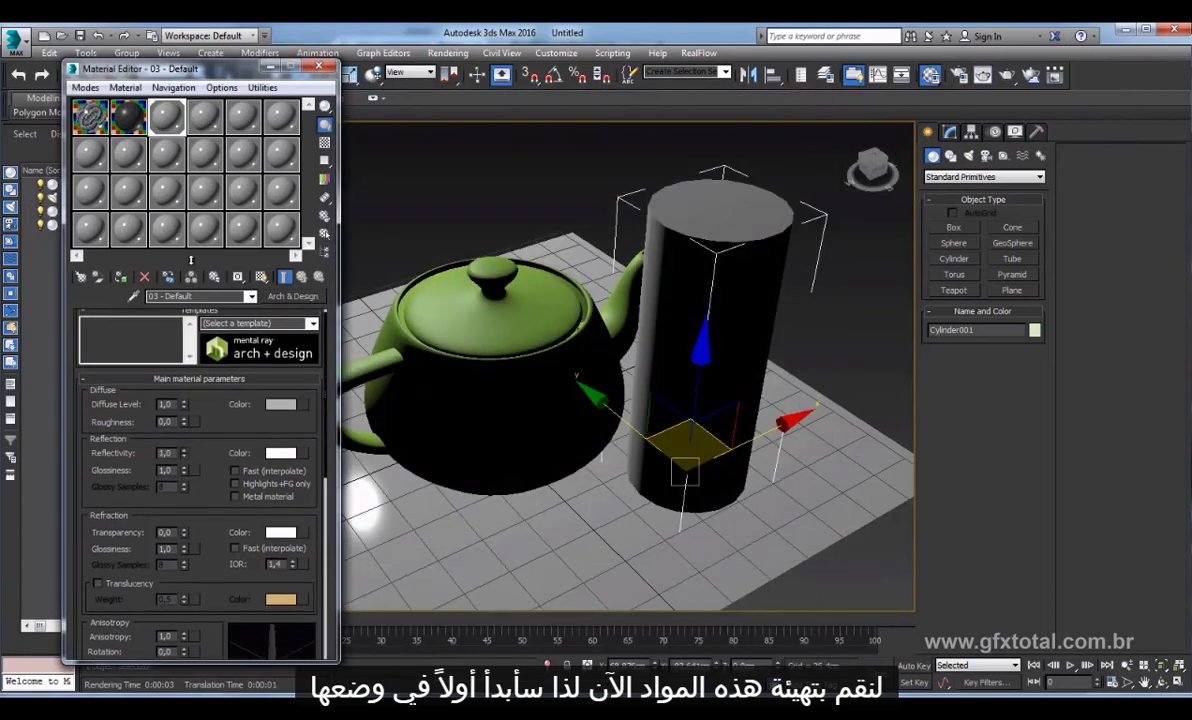
left_click(280, 404)
left_click_drag(435, 205, 435, 226)
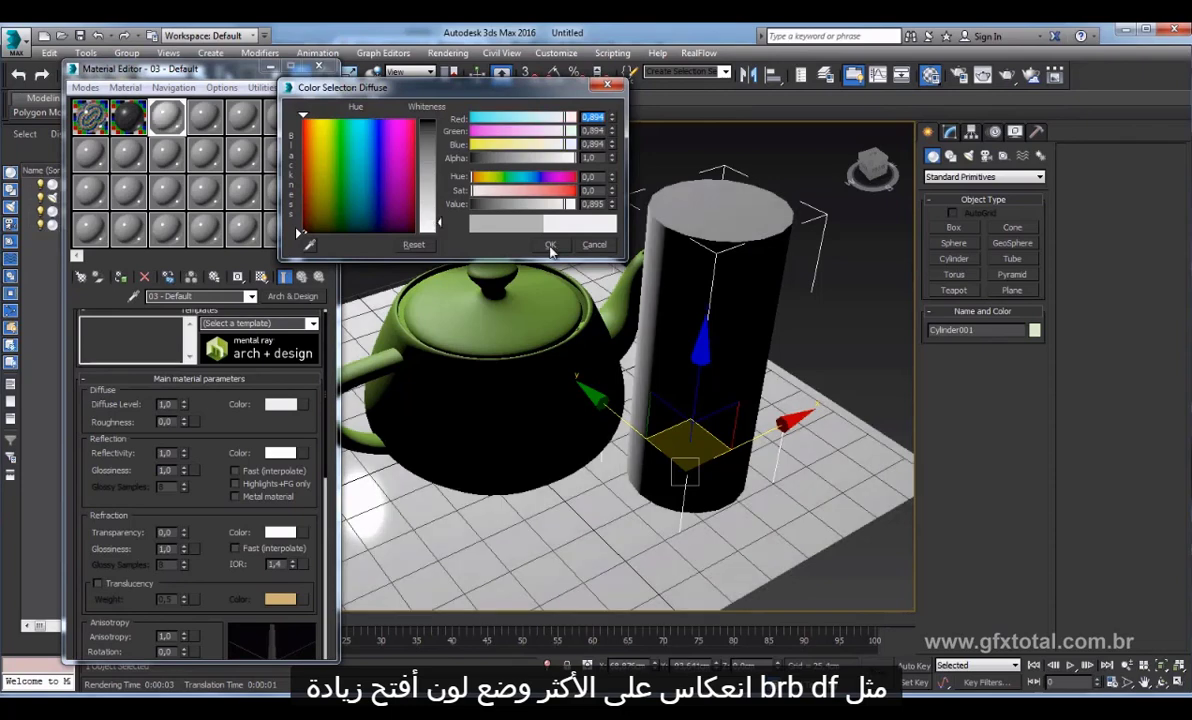
left_click(550, 244)
Set the BRDF 0° reflection to 1.0 and preview the material over a checker background.
scroll(224, 393, "down", 3)
scroll(224, 393, "down", 3)
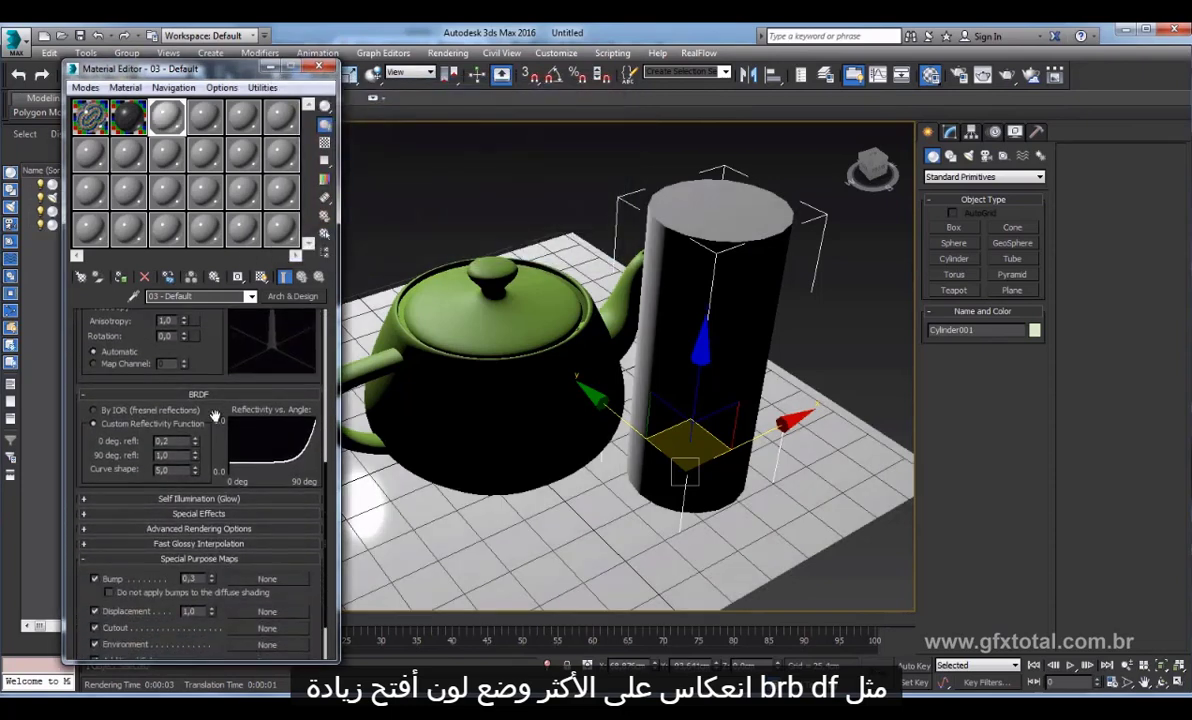
left_click_drag(195, 441, 195, 425)
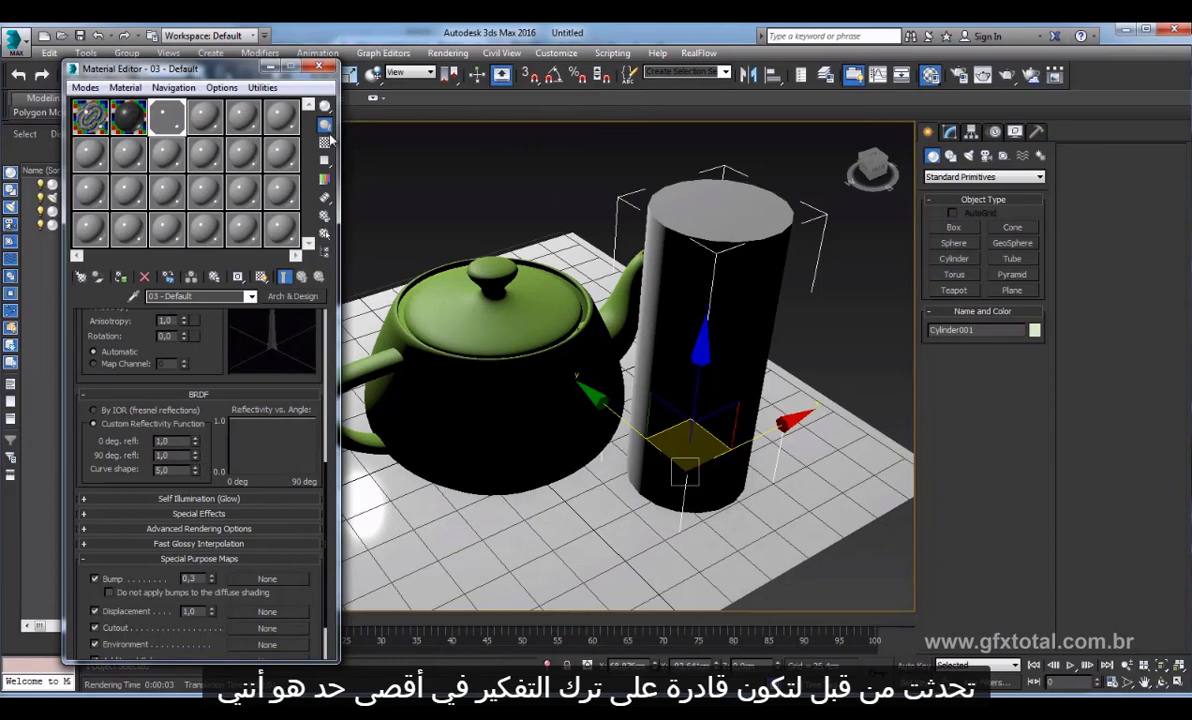
left_click(324, 143)
double_click(176, 120)
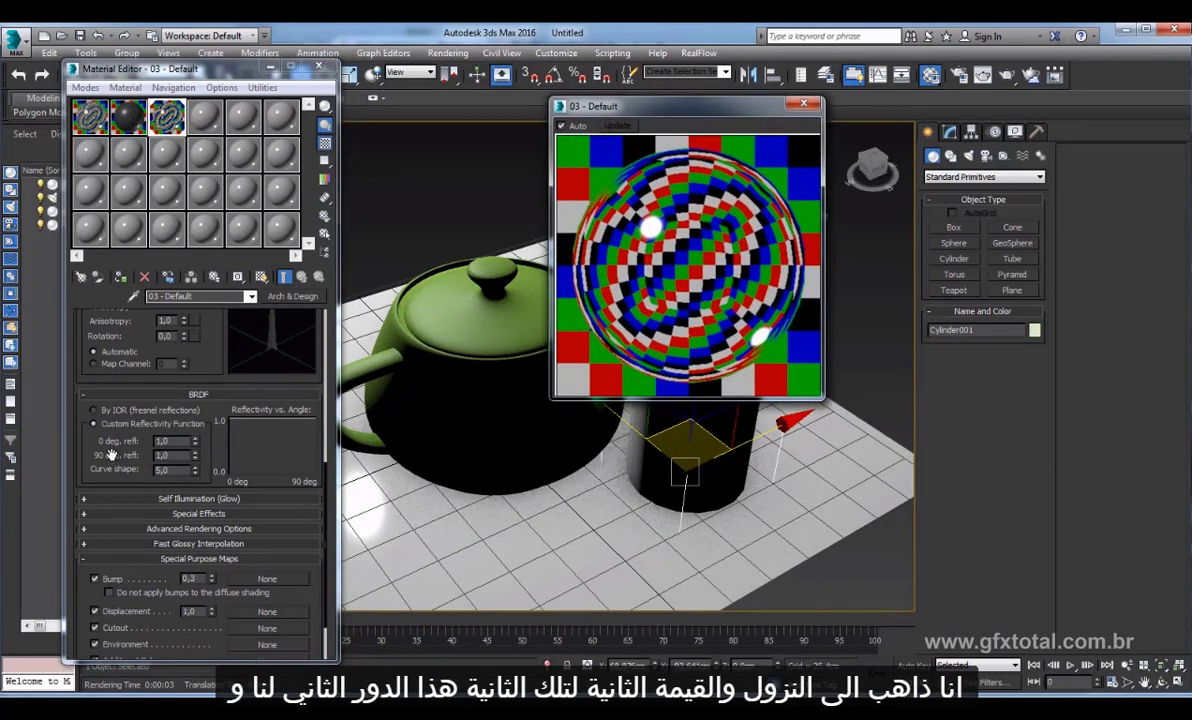
Set the BRDF 90° reflection to 0.79 and render the mirror-like cylinder reflecting the teapot.
left_click_drag(197, 459, 196, 462)
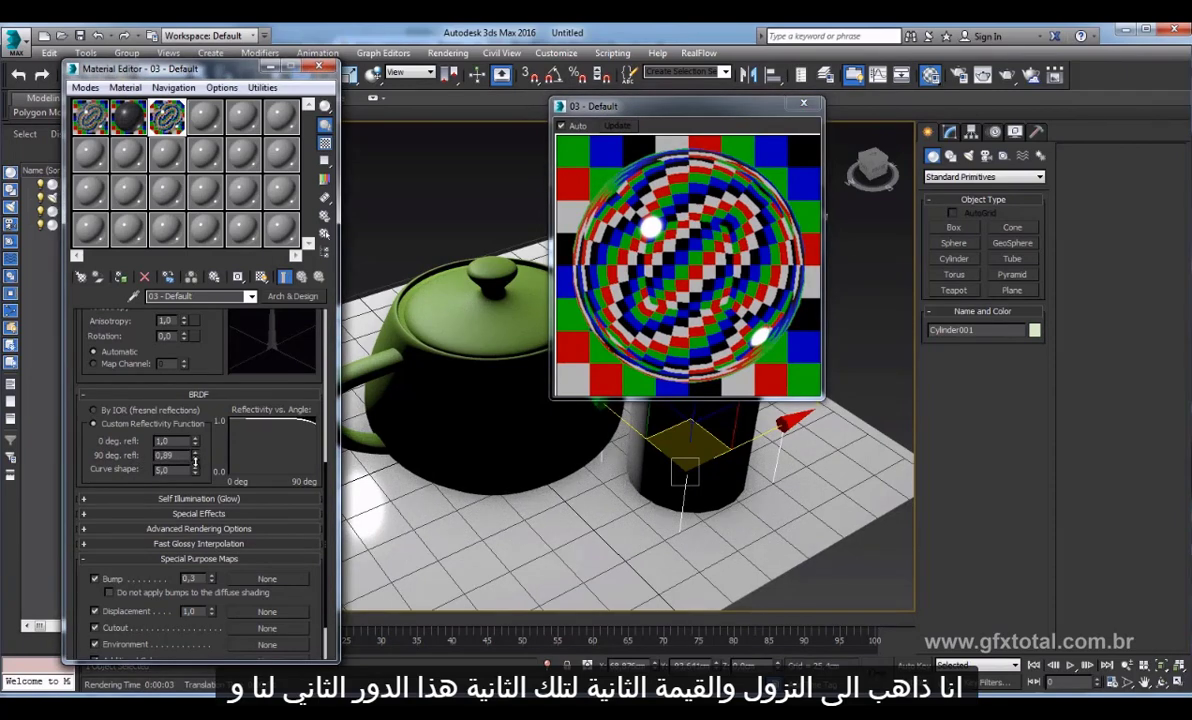
left_click_drag(196, 462, 199, 498)
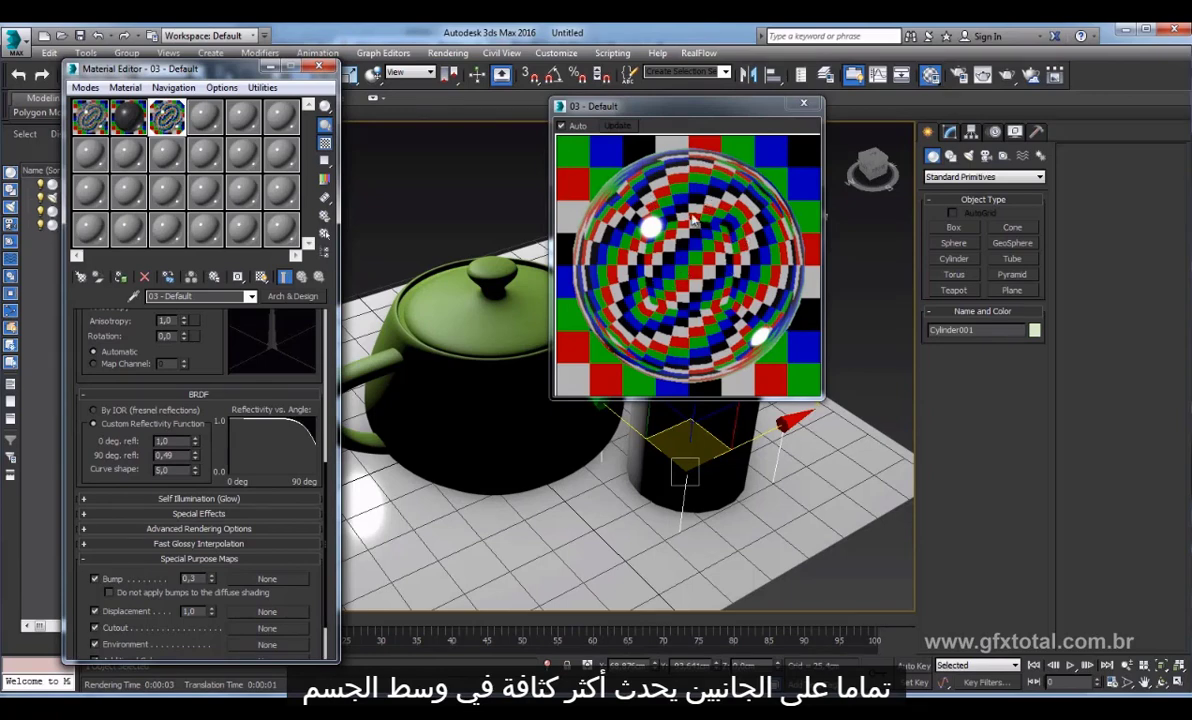
left_click_drag(195, 455, 197, 431)
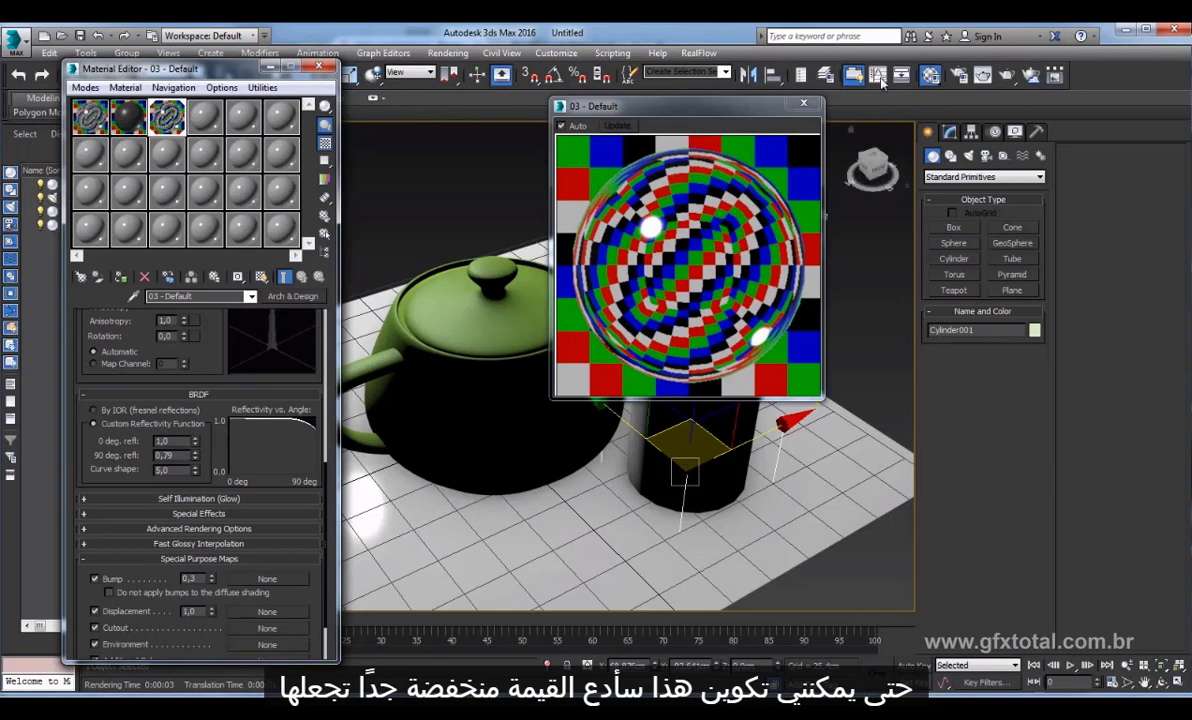
left_click(983, 74)
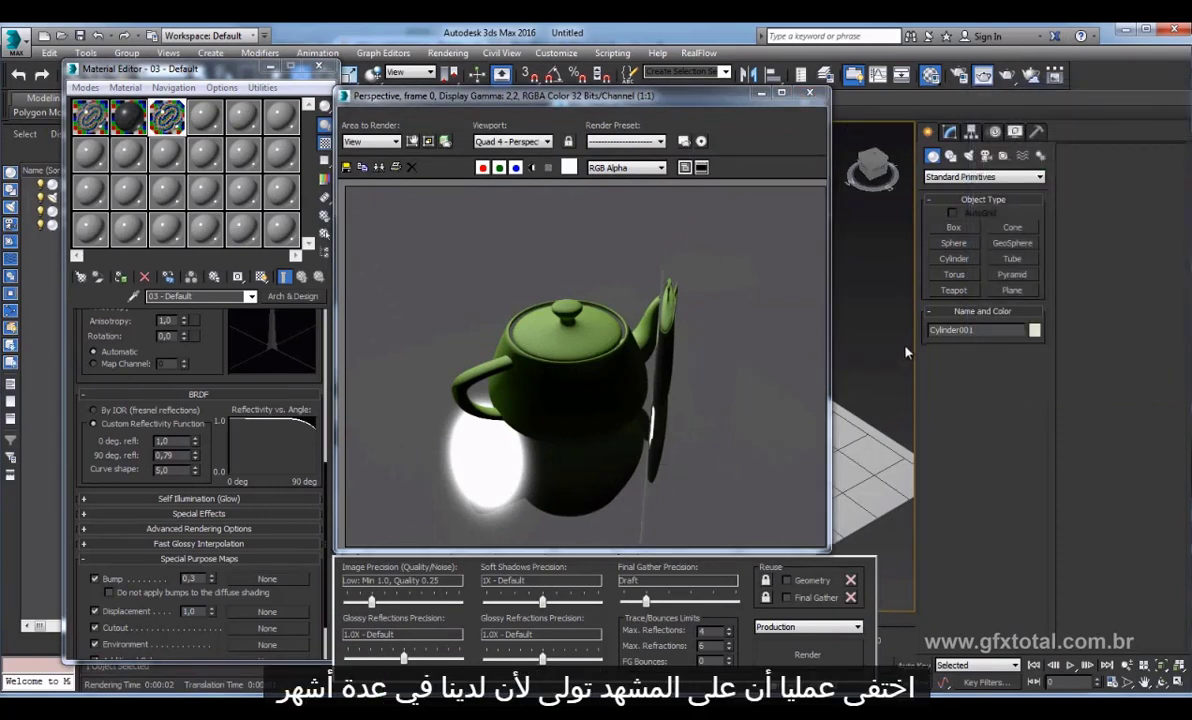
middle_click_drag(873, 346, 858, 342)
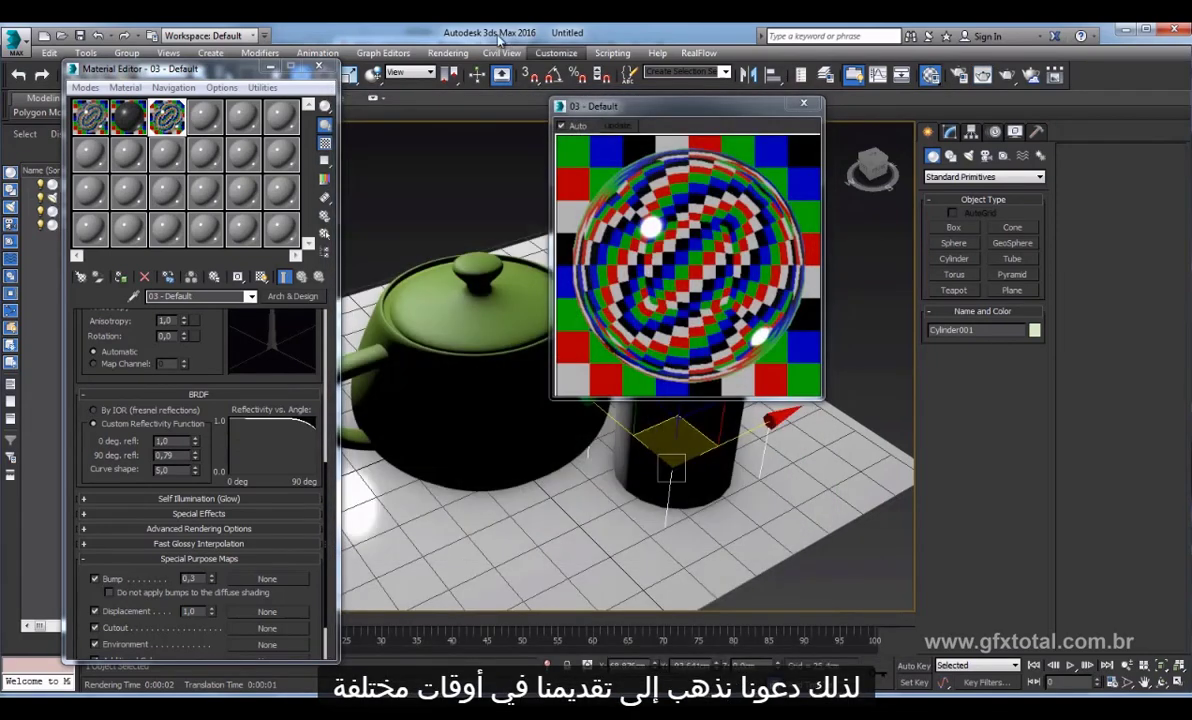
Load Cozinha_pano.hdr as a Bitmap environment map in Environment and Effects.
left_click(448, 53)
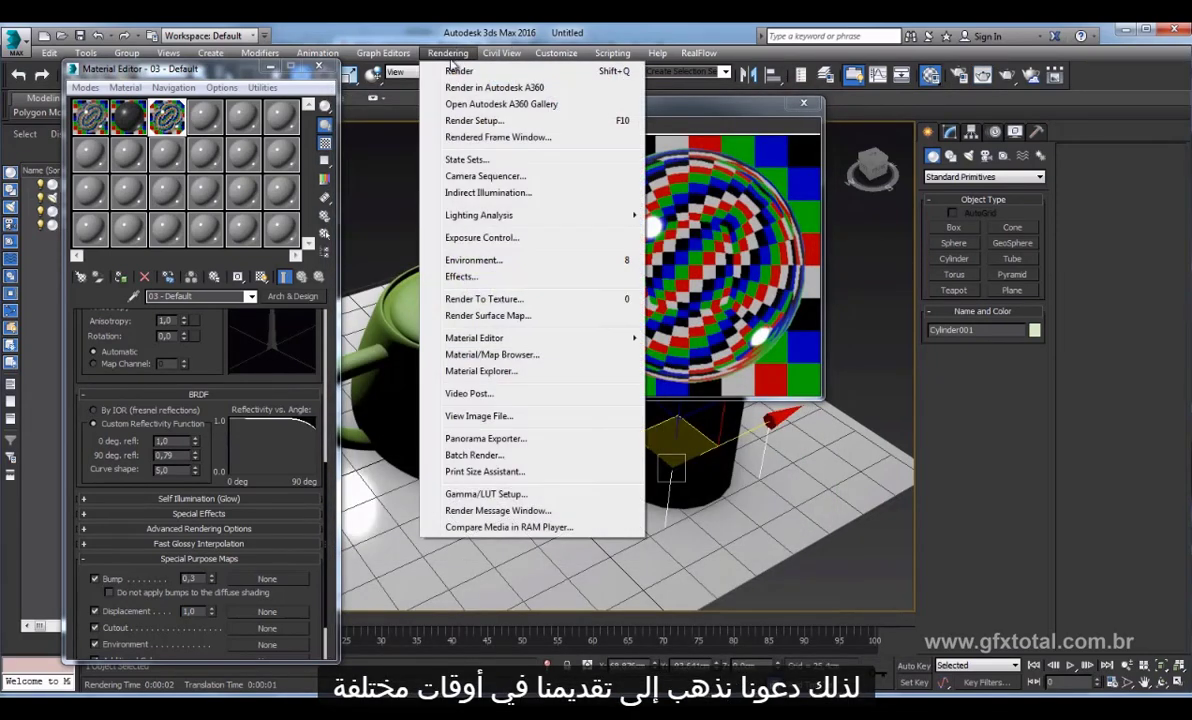
left_click(495, 238)
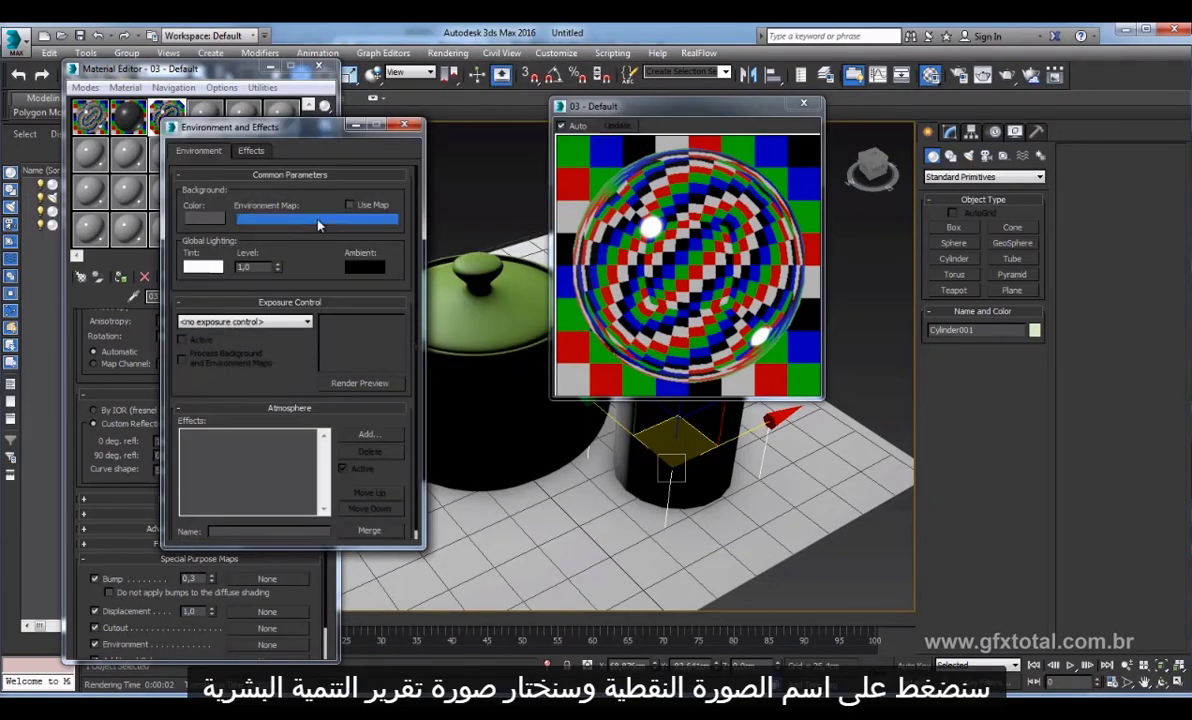
left_click(295, 214)
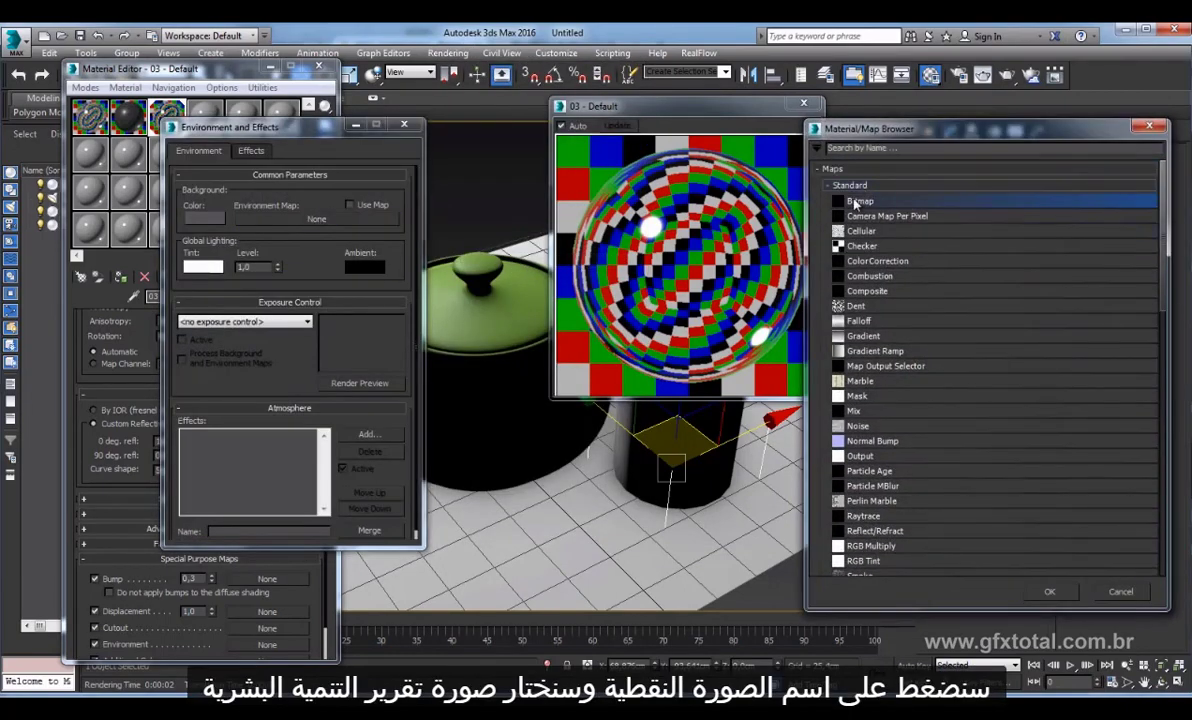
double_click(848, 199)
left_click(128, 145)
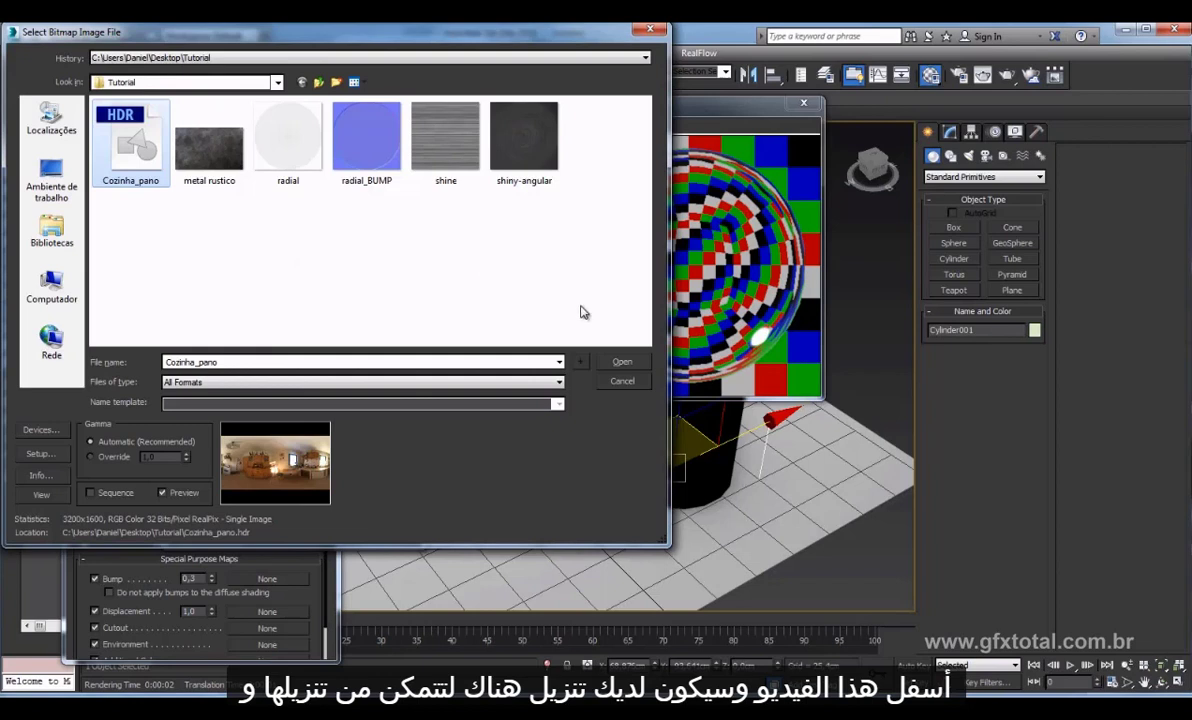
left_click(124, 140)
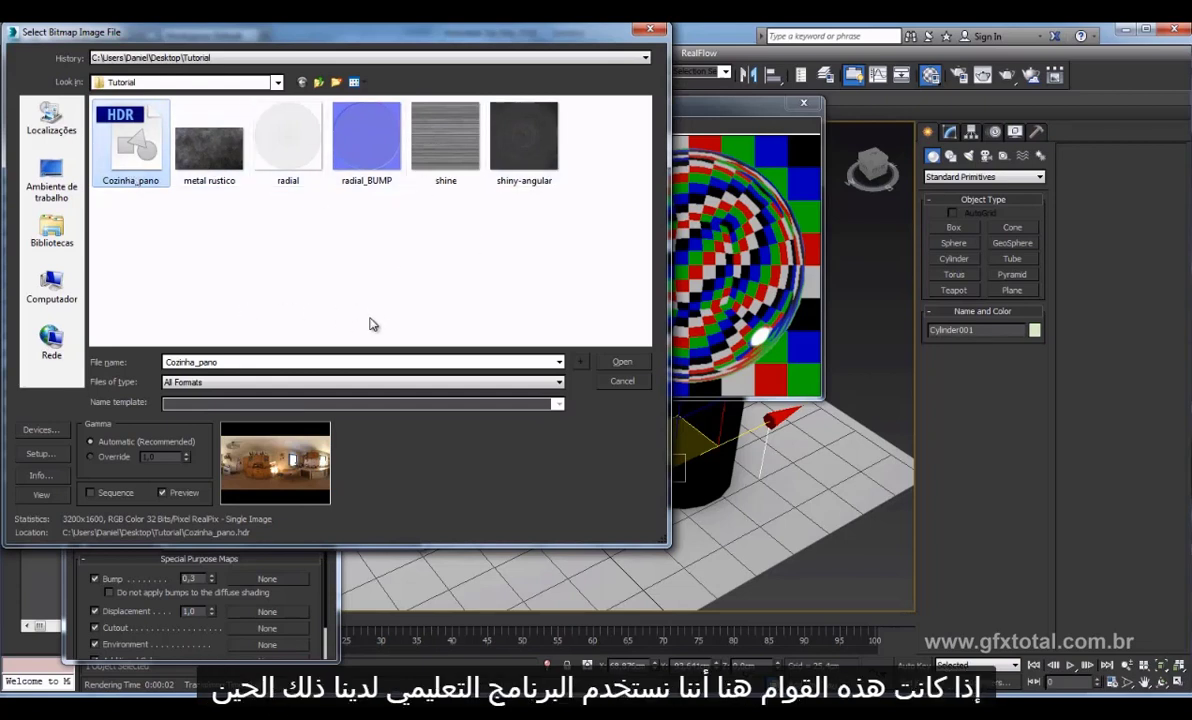
left_click(624, 363)
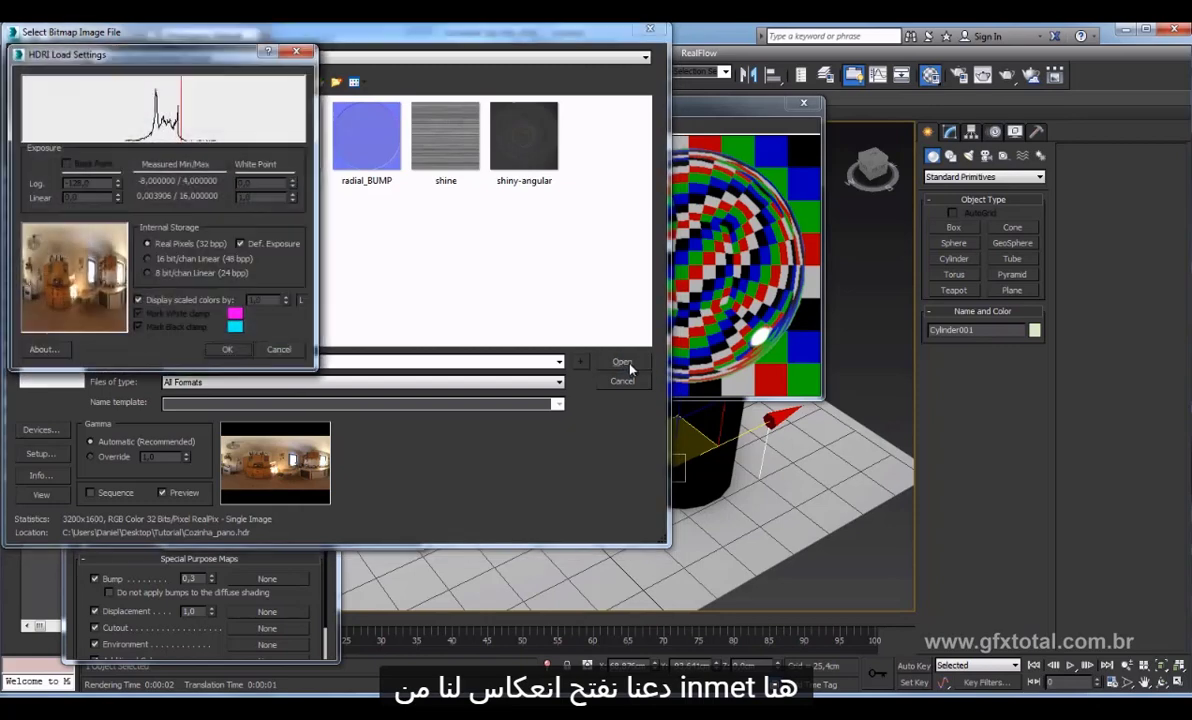
left_click(228, 349)
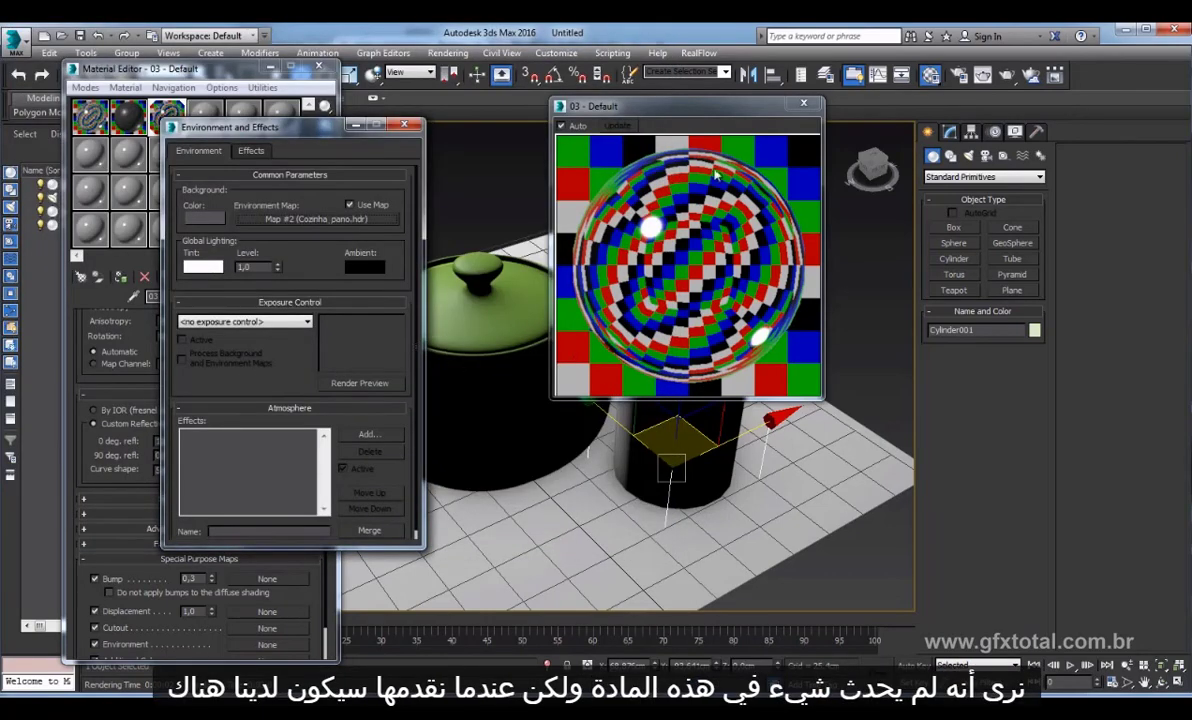
left_click(1007, 76)
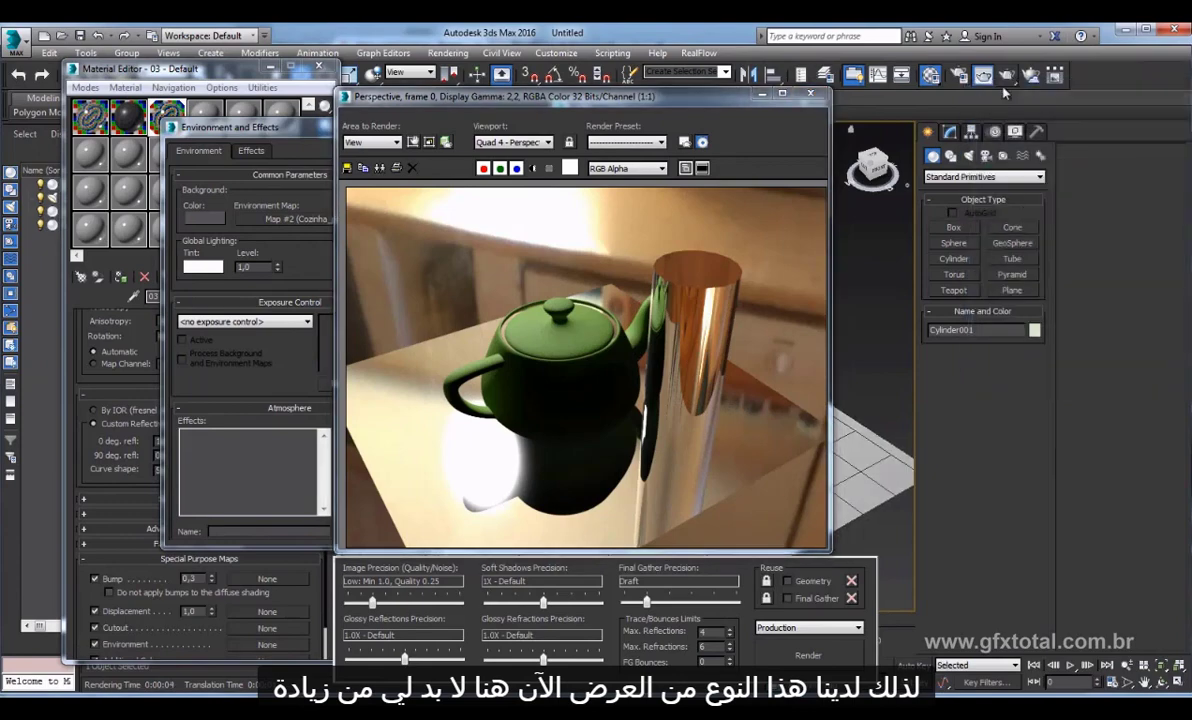
left_click(810, 93)
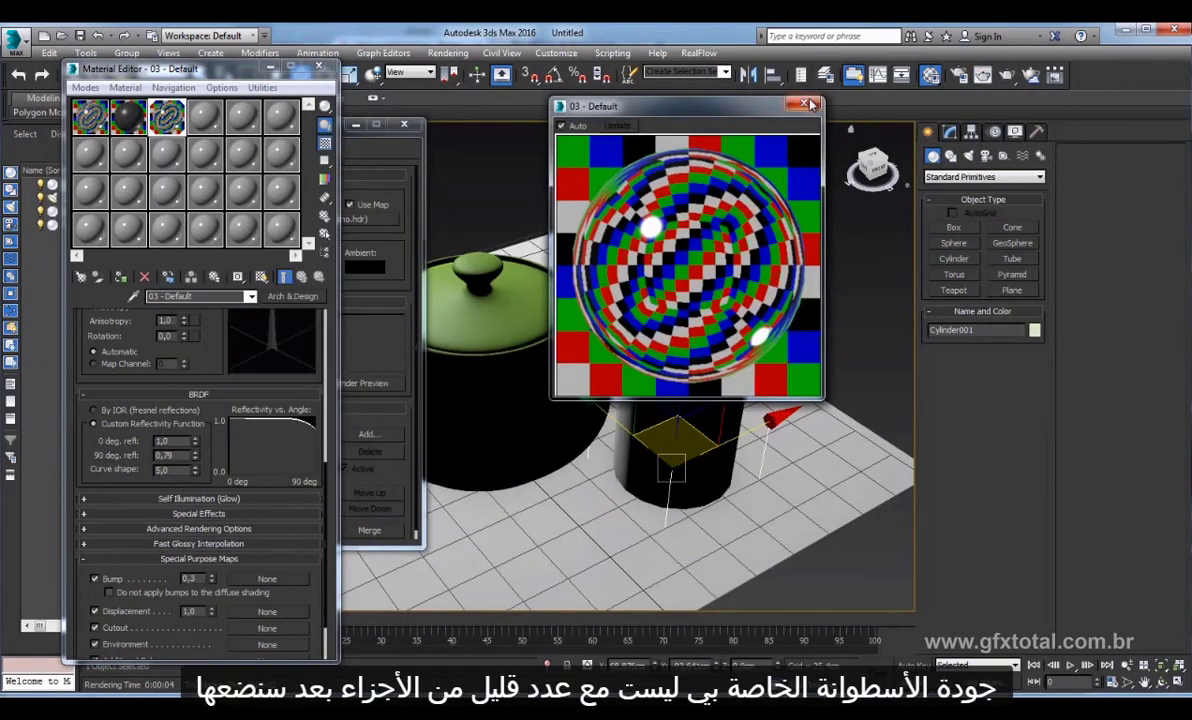
left_click(806, 104)
Show edged faces and give the cylinder 1 height segment and 122 sides.
key("F4")
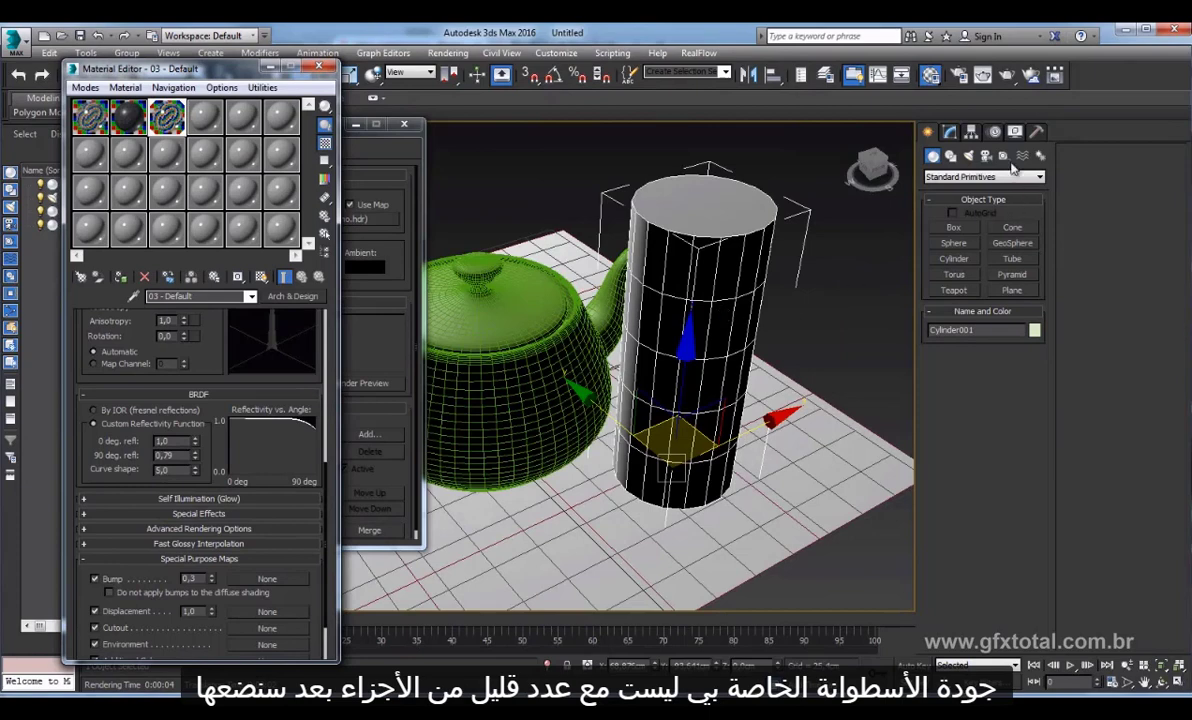
left_click(950, 131)
right_click(1036, 470)
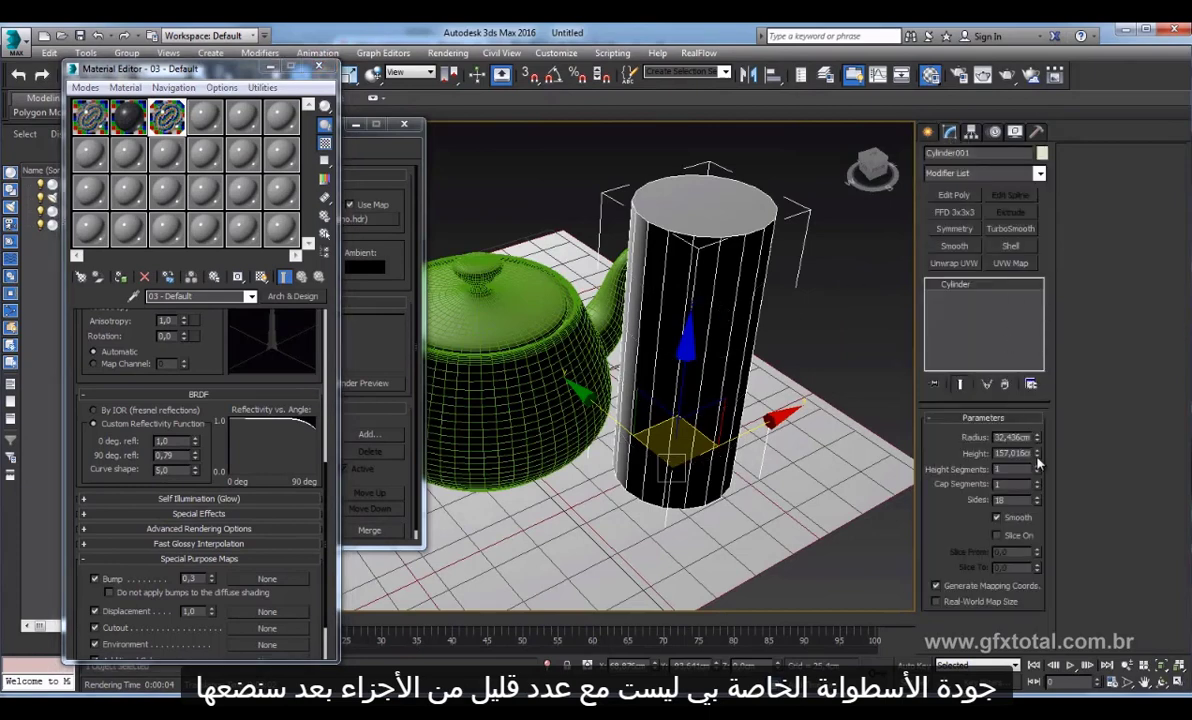
left_click_drag(1036, 499, 1036, 430)
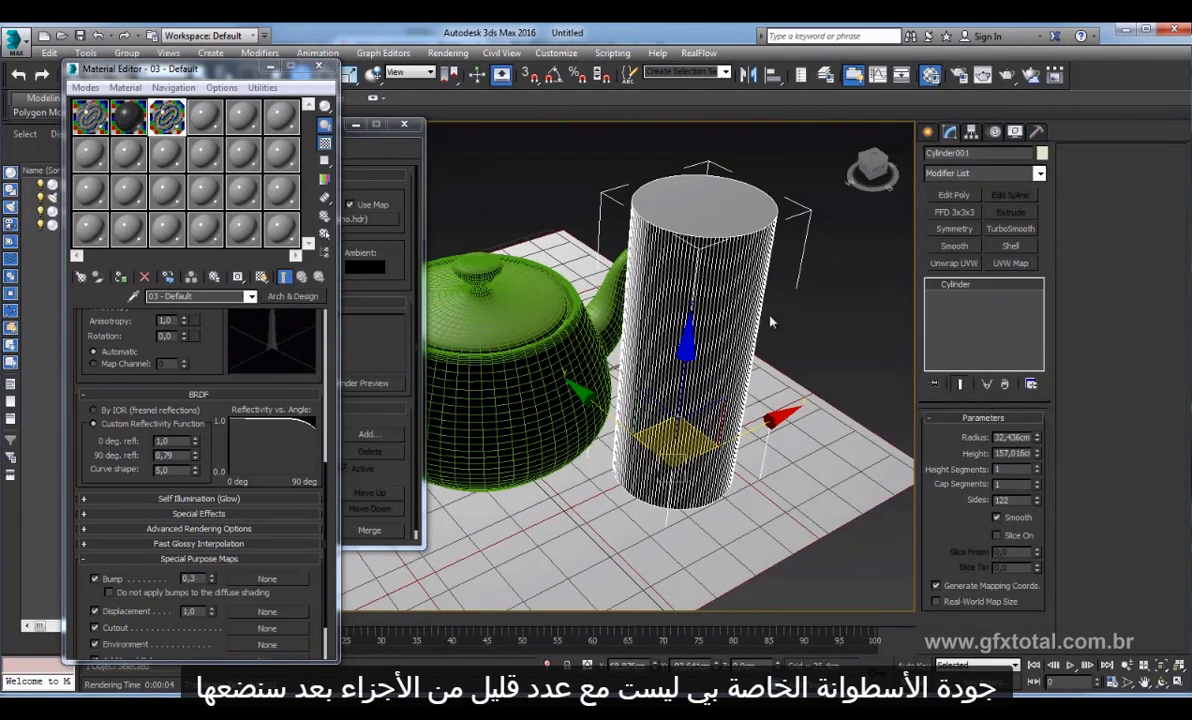
Select the ground plane, pick the 08 - Default material, and render the scene again.
middle_click_drag(670, 335, 648, 407, "alt")
left_click(555, 450)
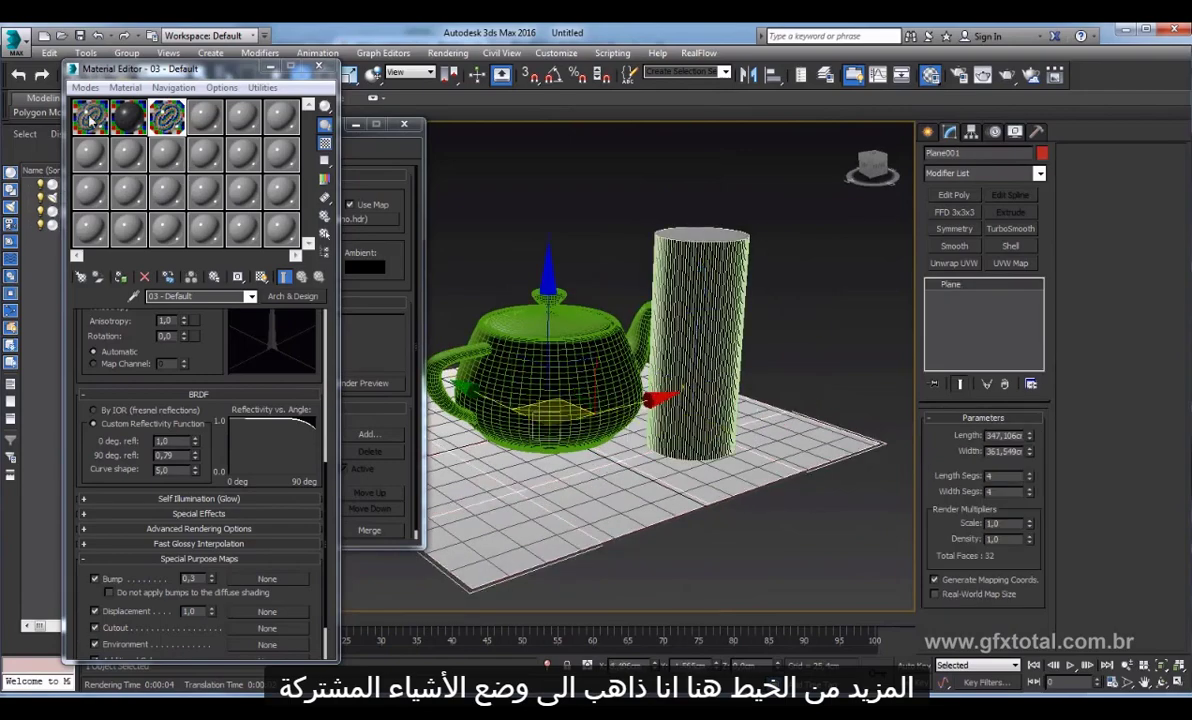
left_click(128, 155)
middle_click_drag(500, 385, 600, 465, "alt")
left_click(985, 76)
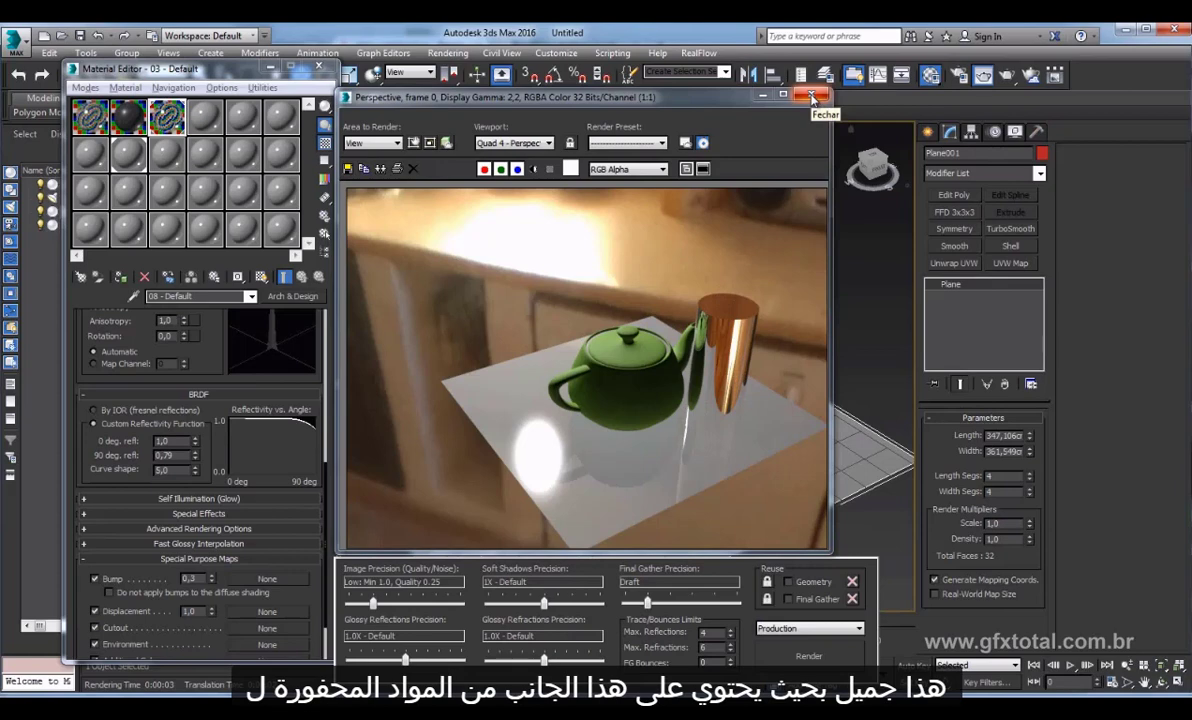
Close the render window and select the cylinder, zooming in on it.
left_click(795, 100)
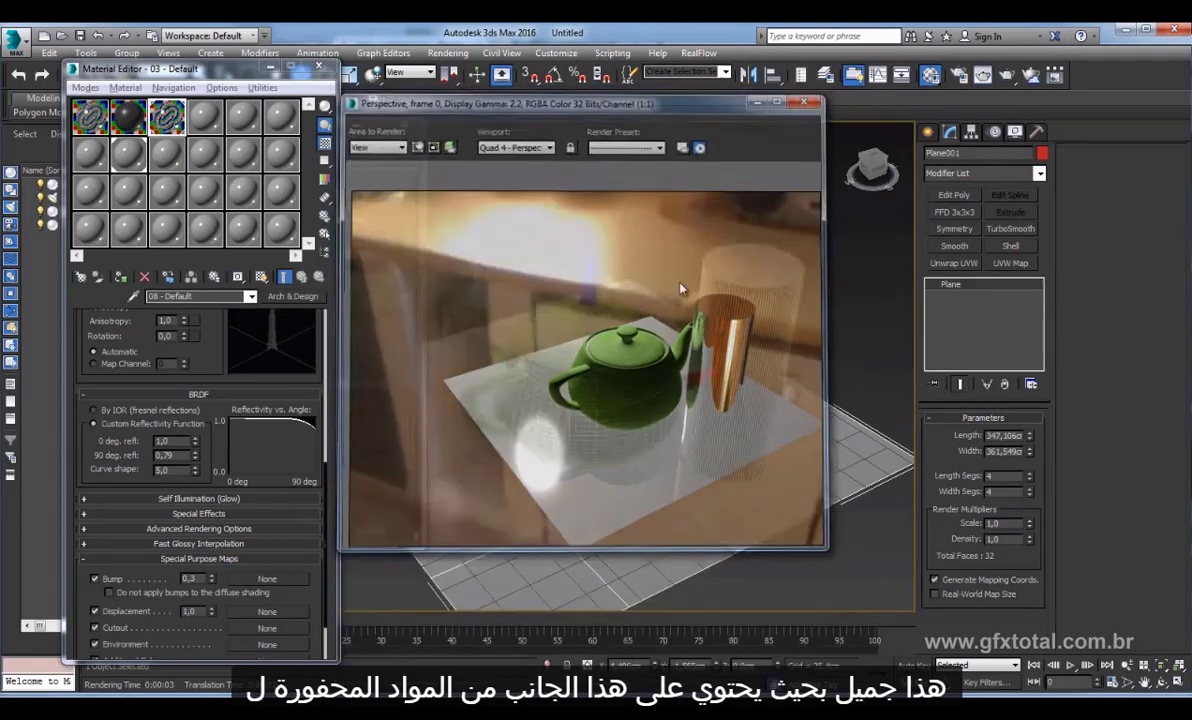
left_click(700, 300)
middle_click_drag(700, 300, 640, 300, "alt")
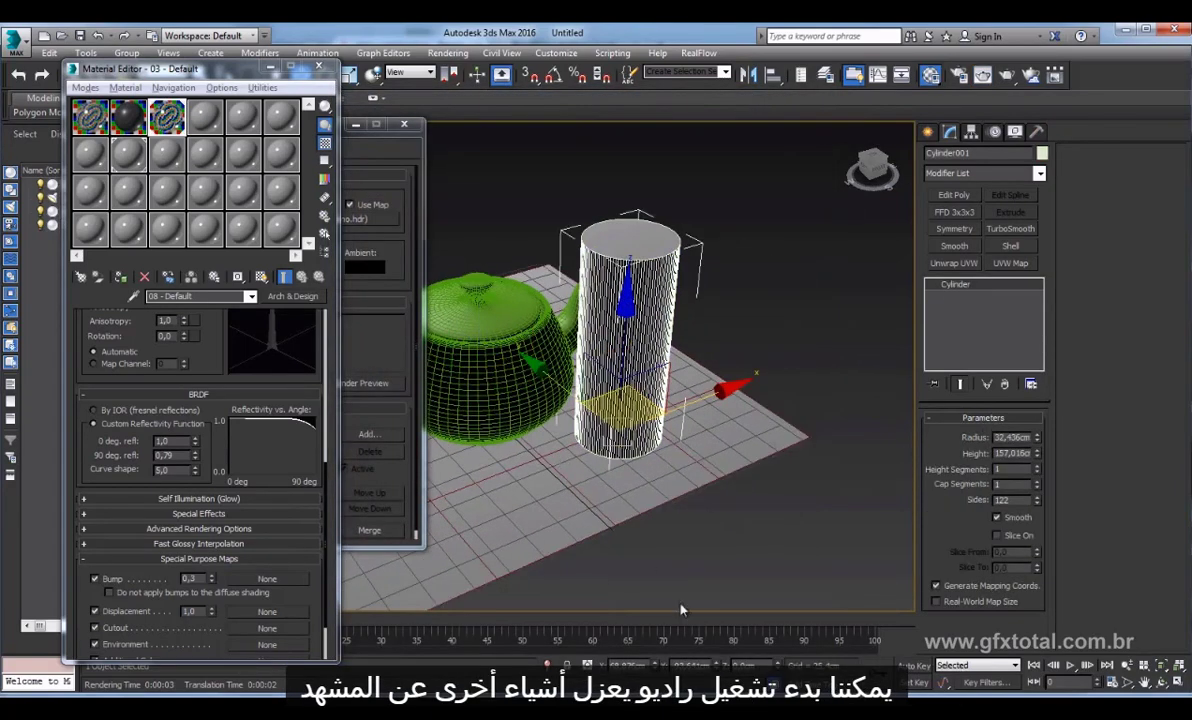
scroll(660, 405, "up", 2)
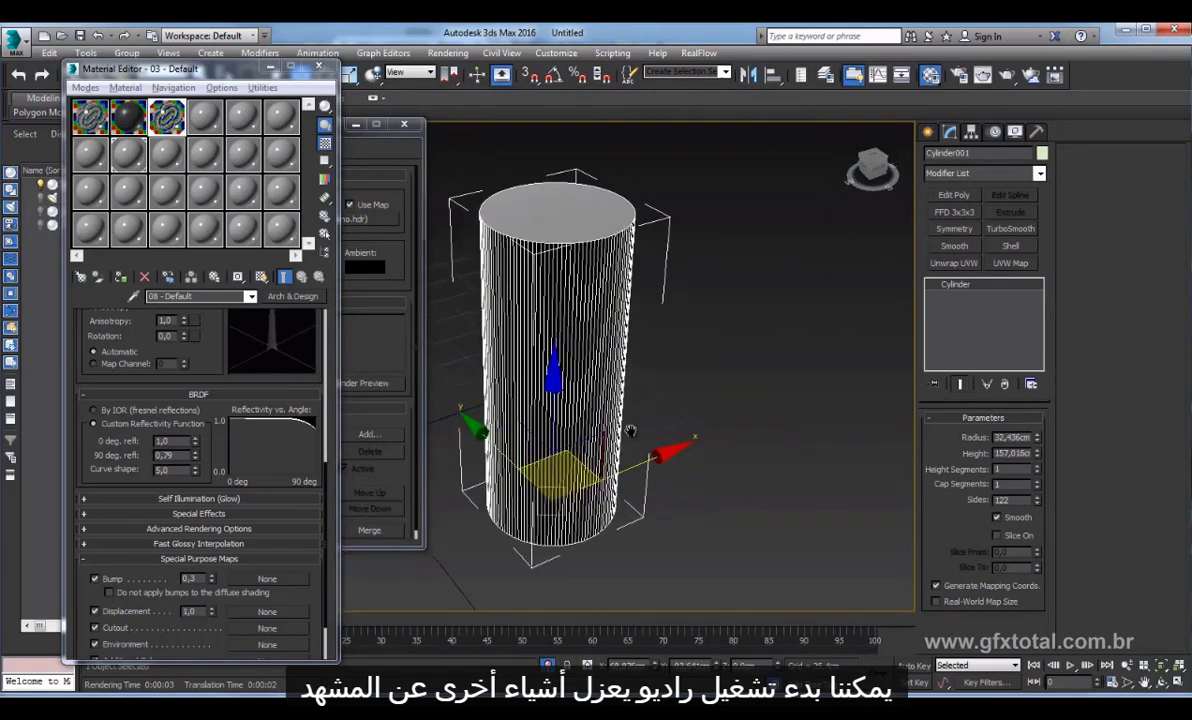
scroll(660, 405, "up", 2)
scroll(660, 405, "up", 3)
scroll(662, 402, "down", 3)
scroll(680, 392, "down", 2)
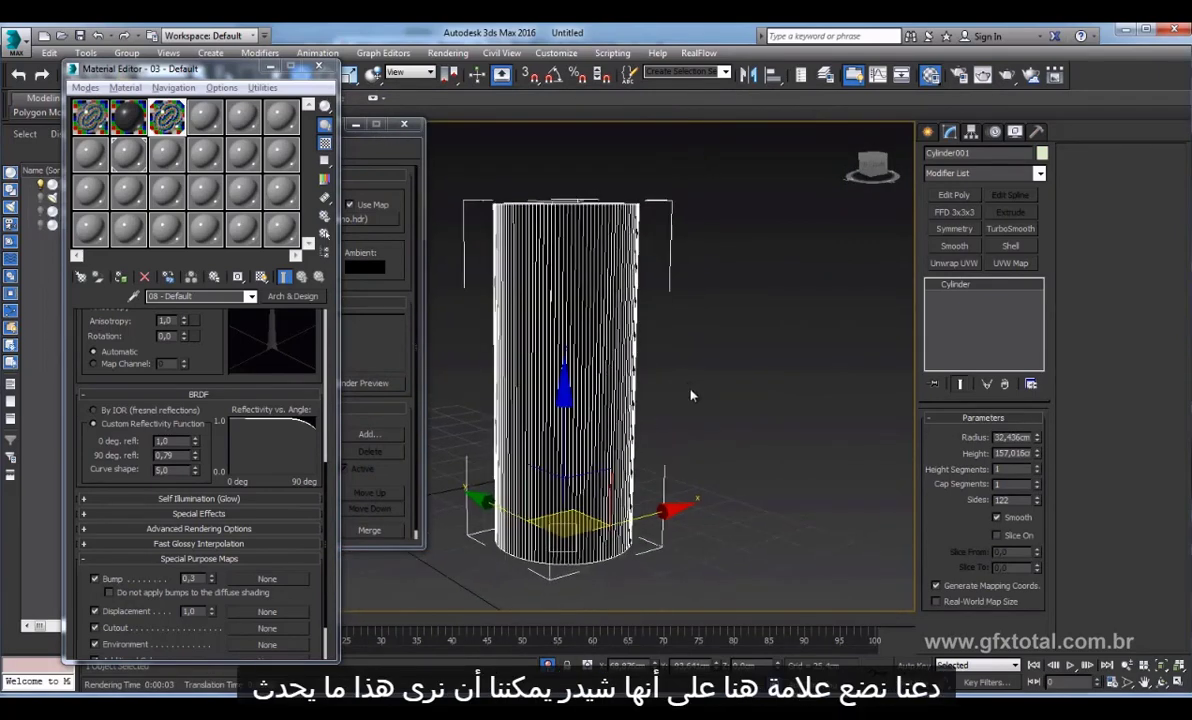
Close the Material Editor and Environment dialog and switch the viewport to Shaded.
left_click(318, 67)
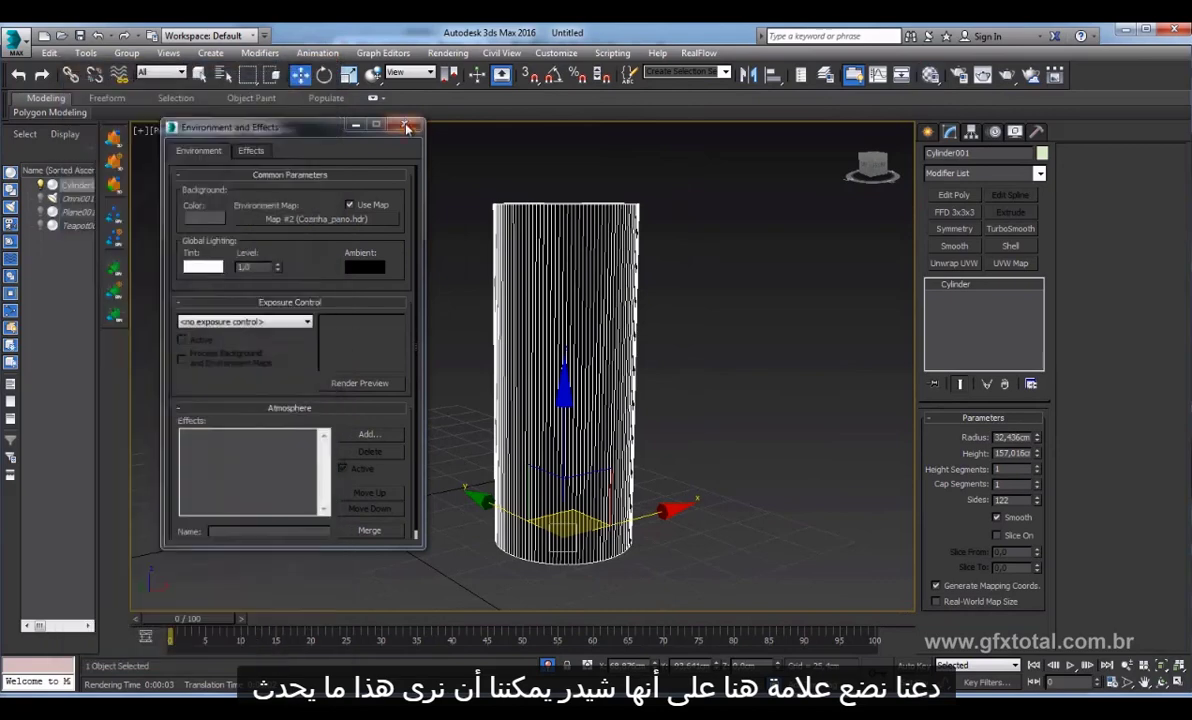
left_click(404, 123)
left_click(268, 131)
left_click(307, 164)
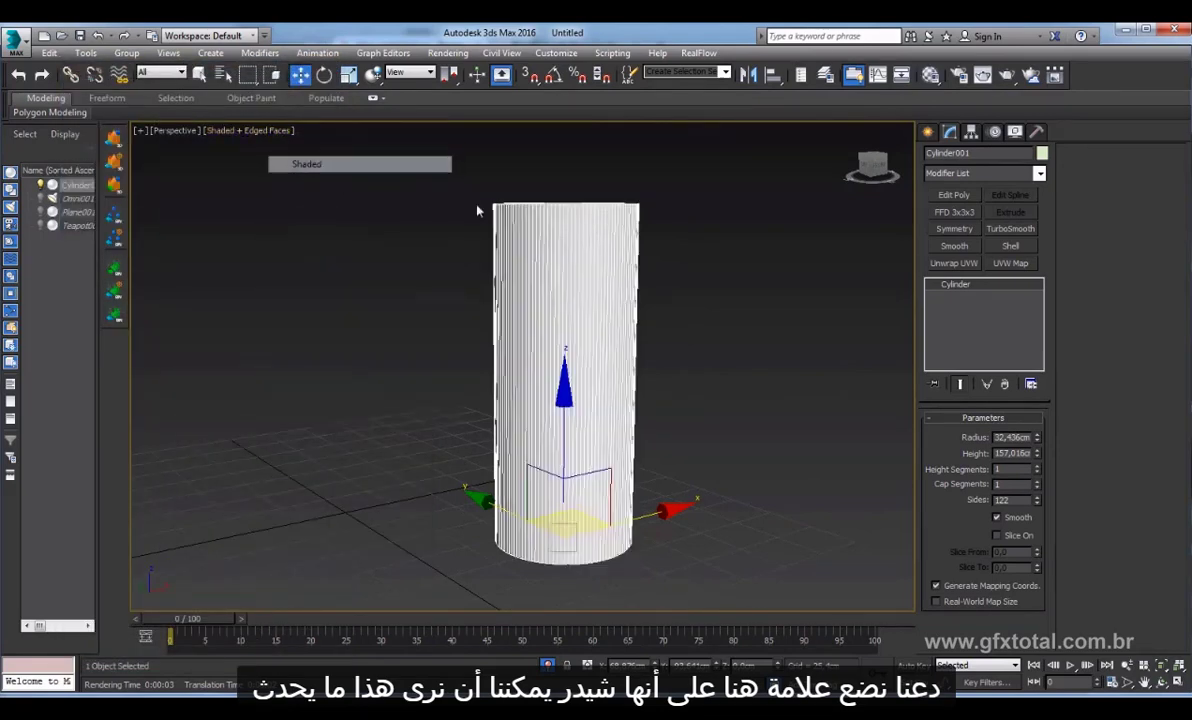
mouse_move(479, 207)
middle_mouse_down("alt")
mouse_move(620, 274)
mouse_move(729, 305)
middle_mouse_up("alt")
left_click(729, 305)
Add shine.jpg as a Bitmap in the cylinder material's Bump slot.
left_click(600, 330)
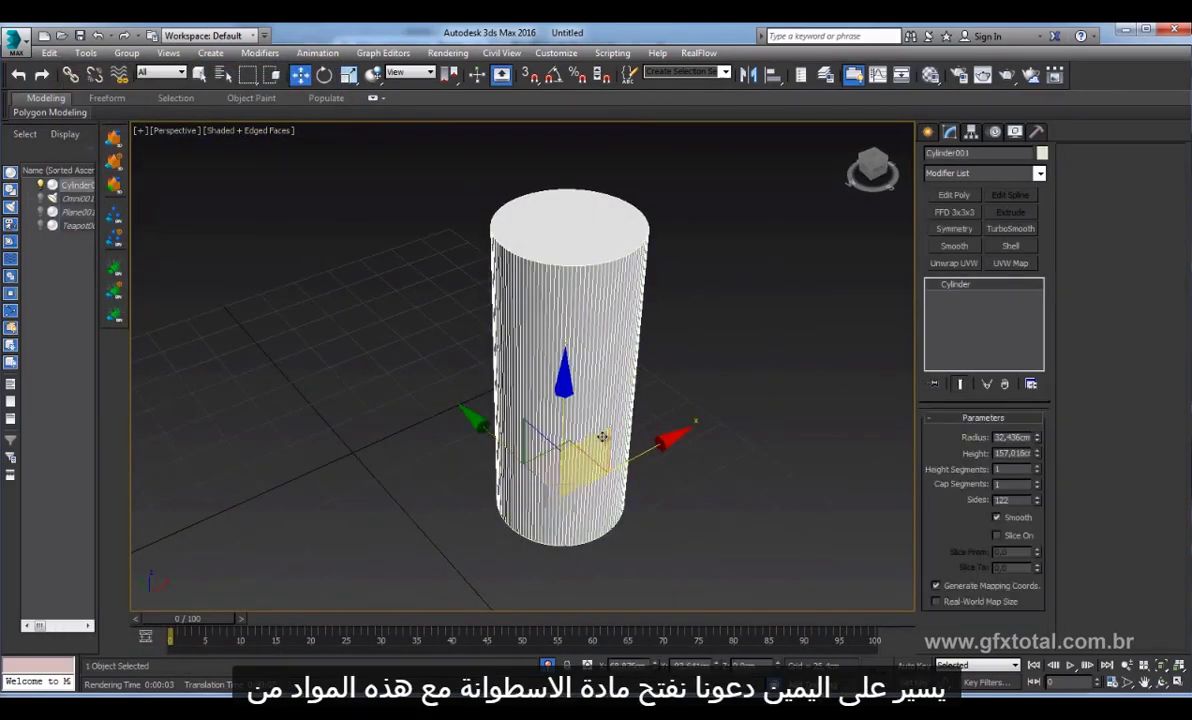
left_click(930, 74)
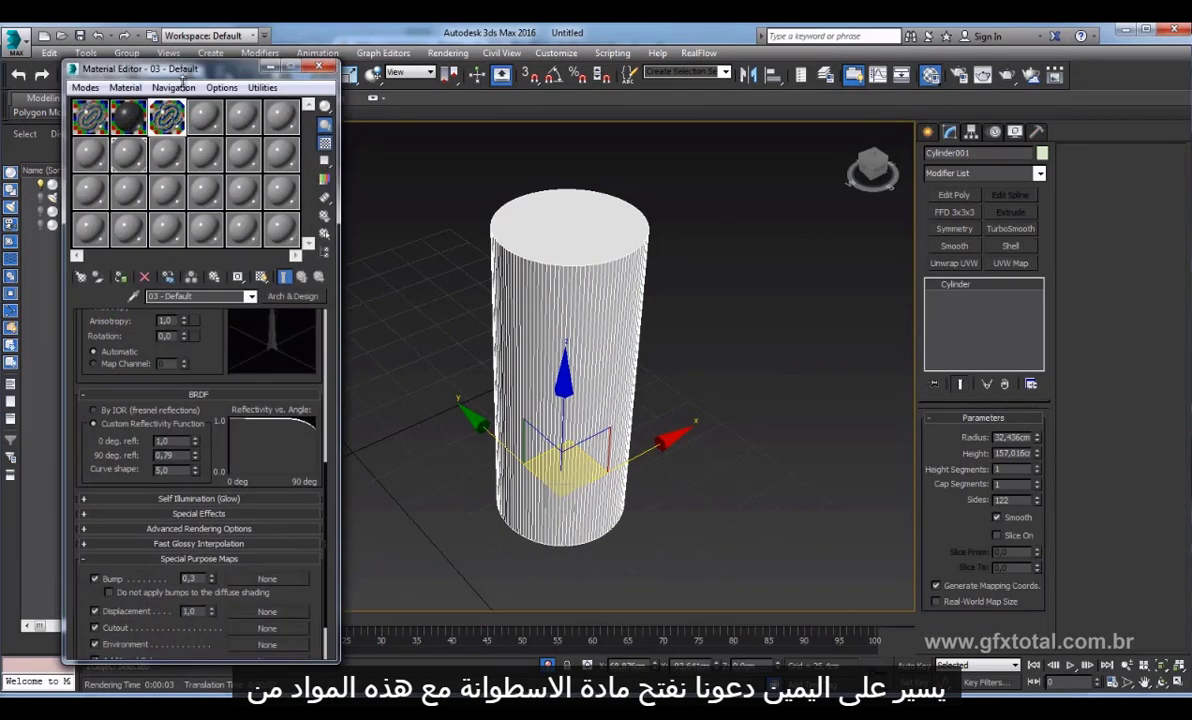
left_click_drag(182, 80, 182, 126)
mouse_move(205, 390)
left_mouse_down()
mouse_move(213, 607)
mouse_move(240, 315)
left_mouse_up()
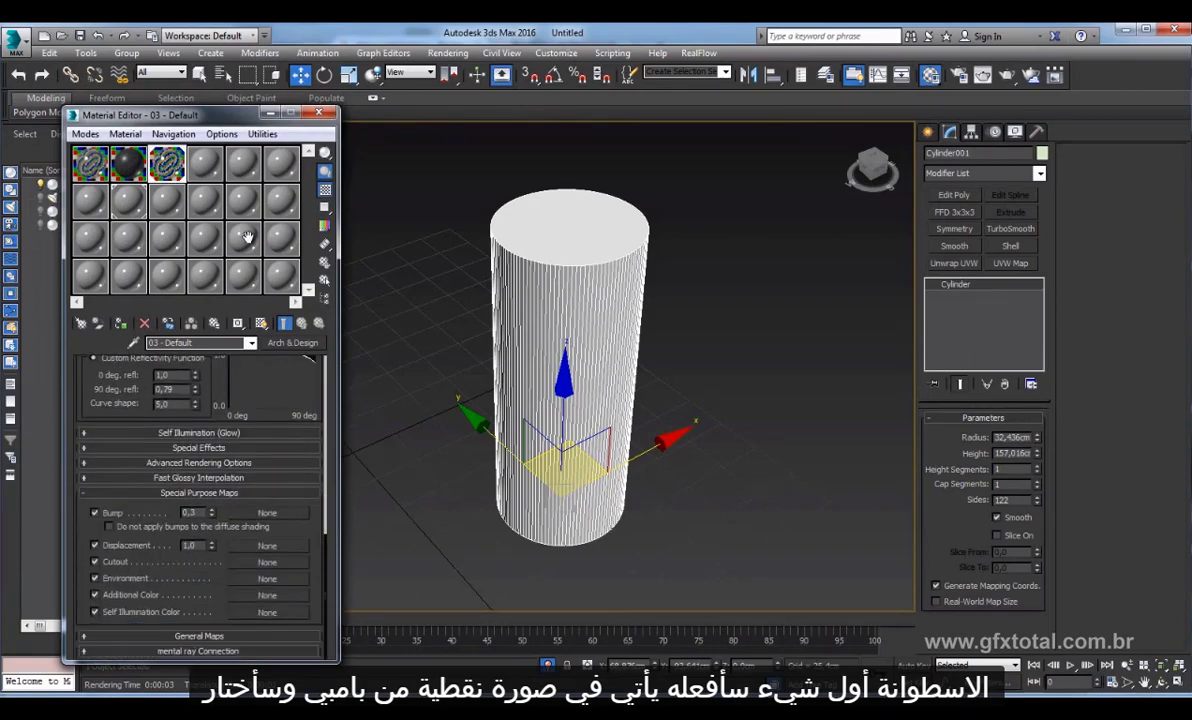
left_click(266, 513)
double_click(848, 200)
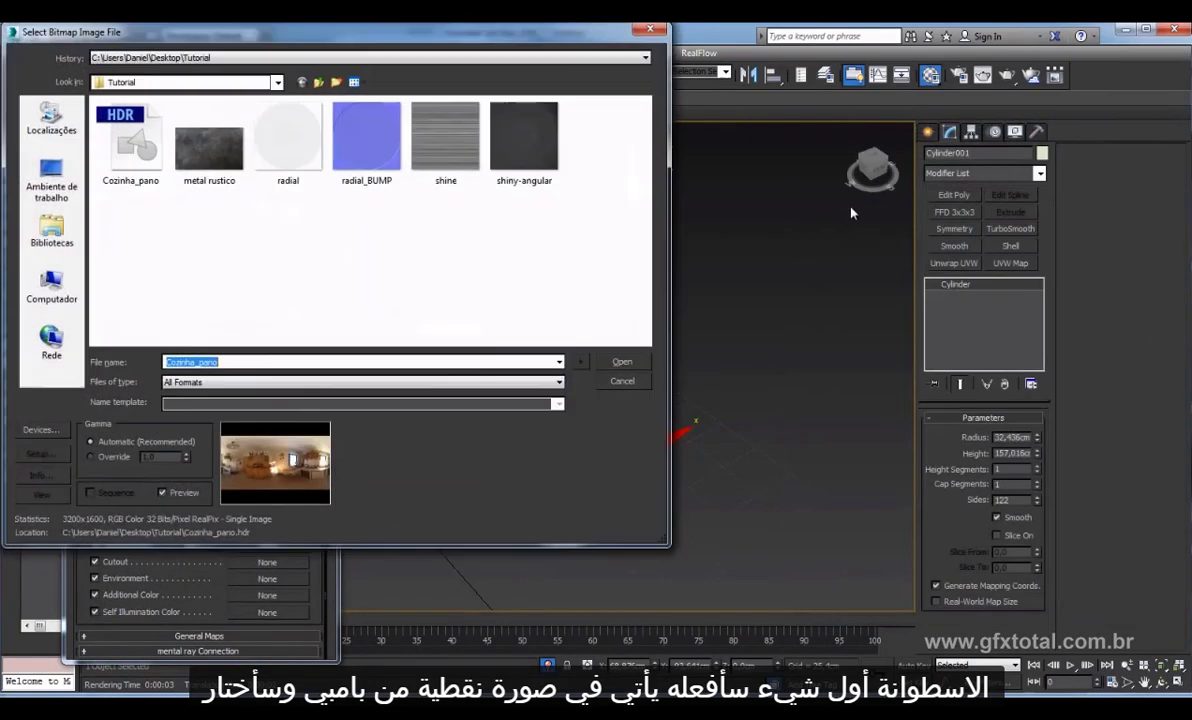
left_click(415, 147)
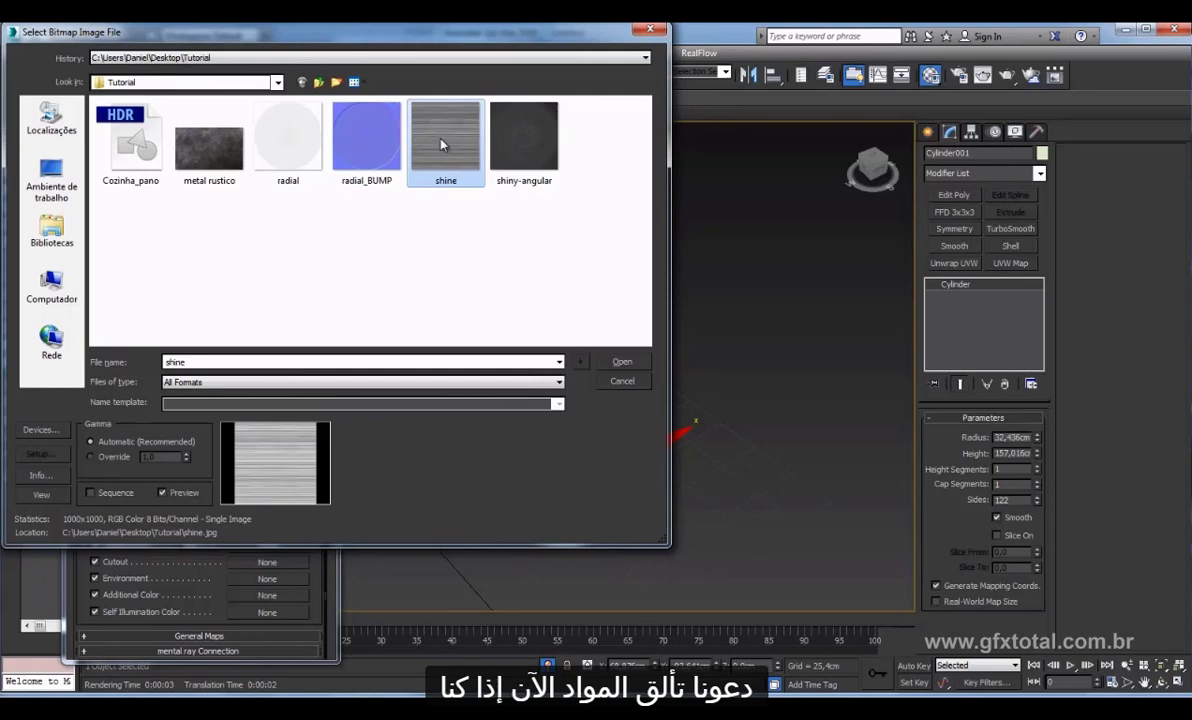
left_click(620, 363)
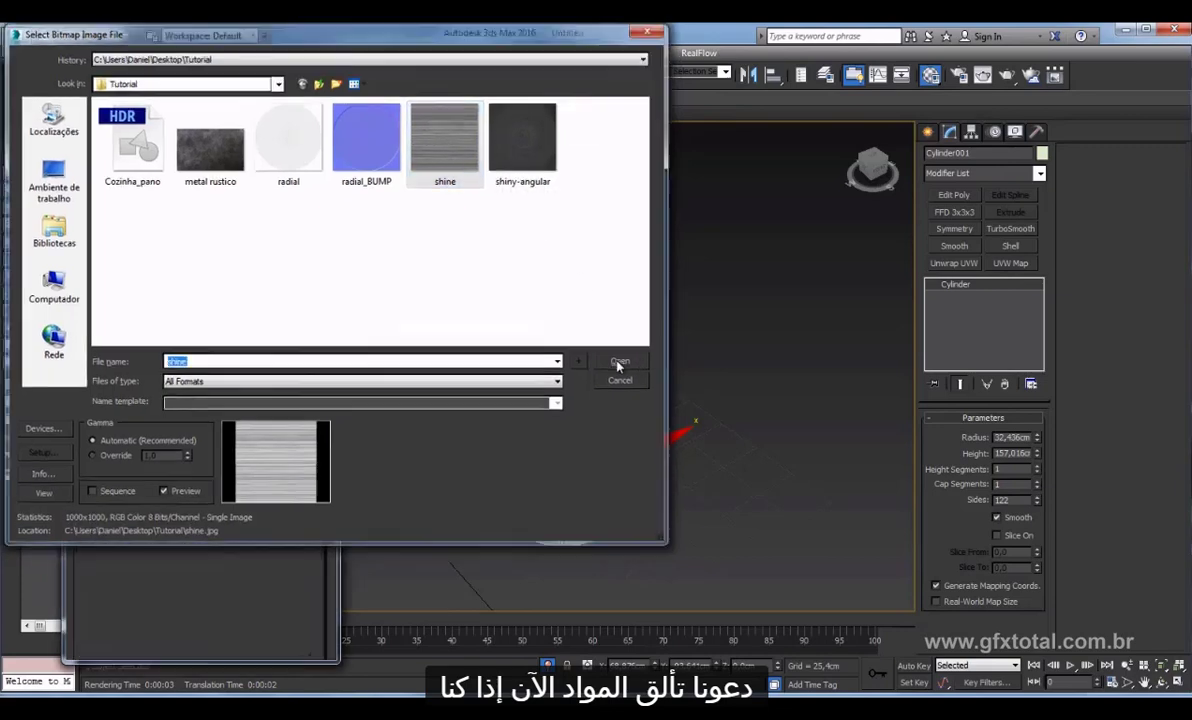
Open and enlarge a preview of the shine.jpg bump map.
double_click(172, 168)
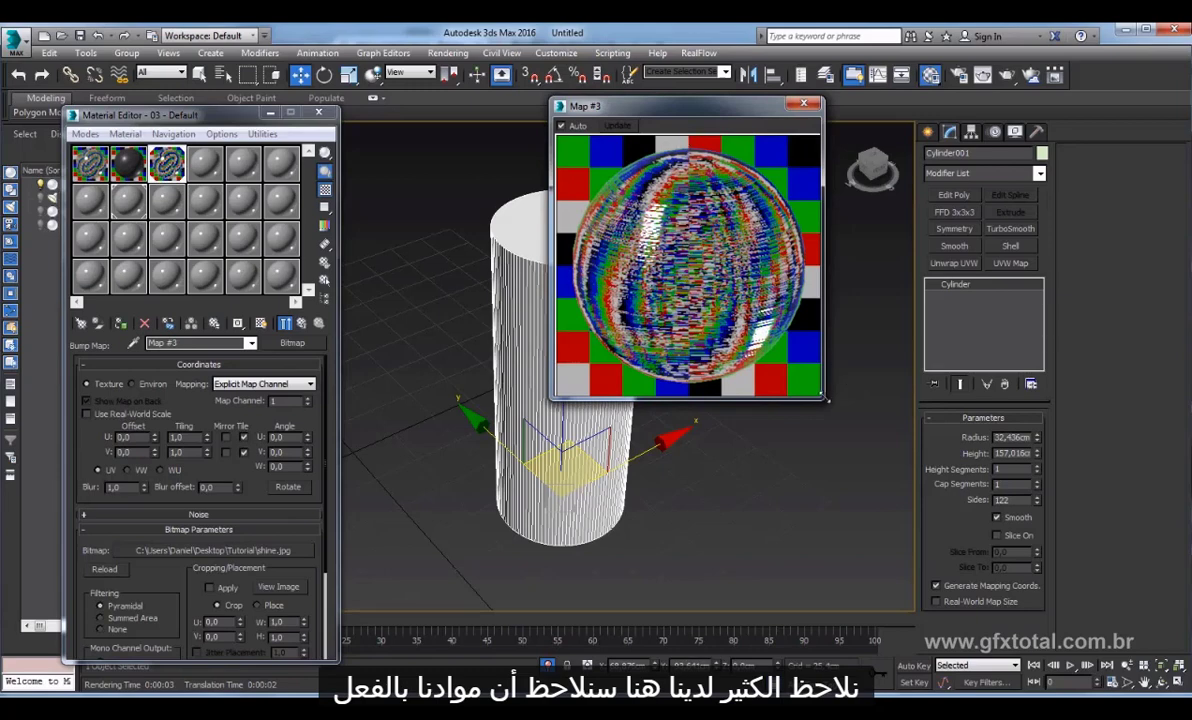
left_click_drag(824, 402, 909, 486)
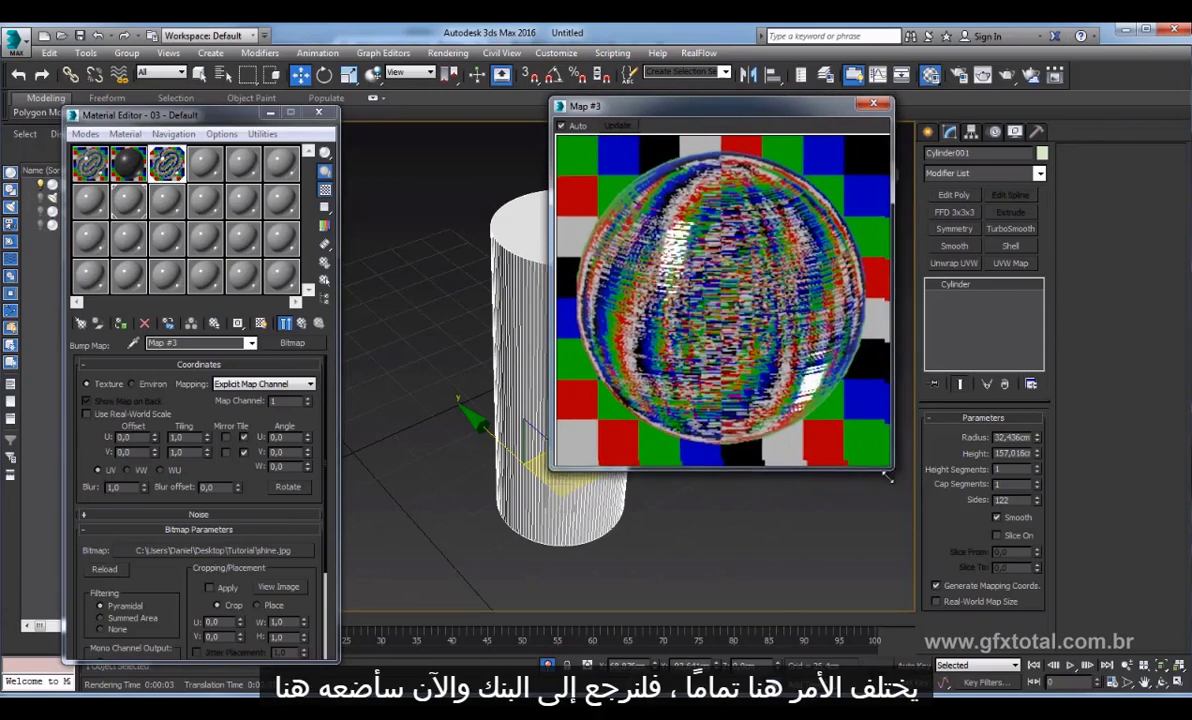
scroll(234, 468, "down", 3)
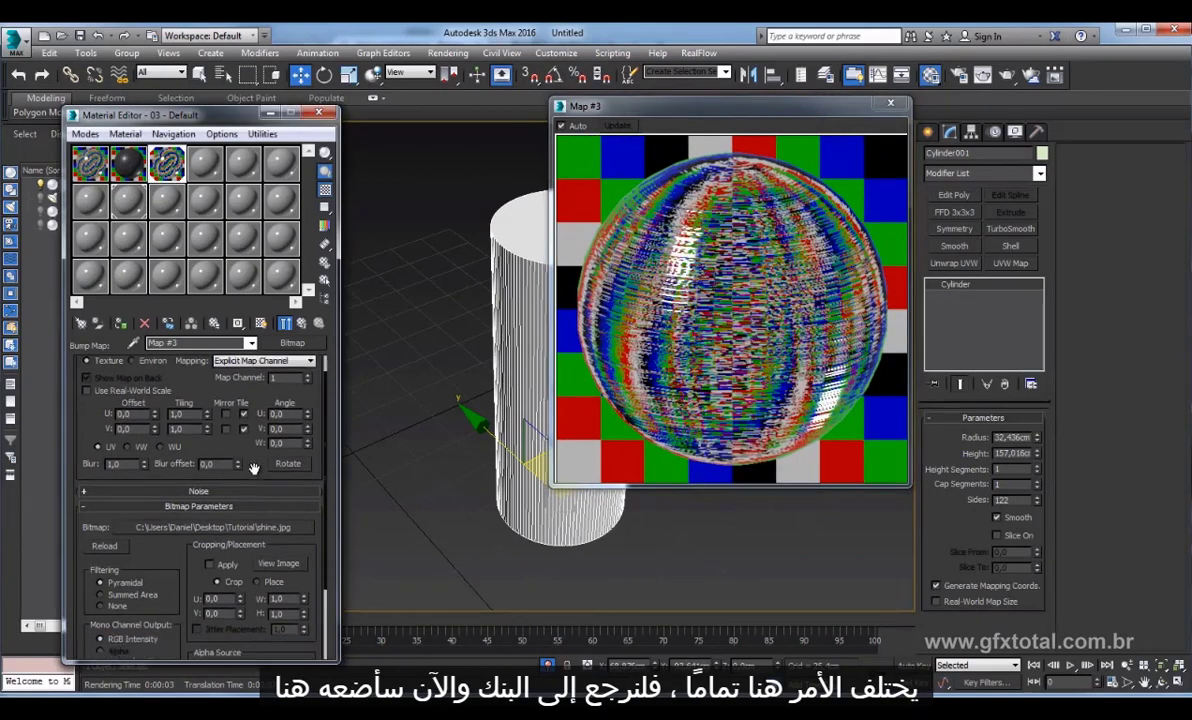
scroll(296, 344, "up", 3)
Set the bump strength to 0.1 and render the Perspective view of the cylinder.
left_click(301, 323)
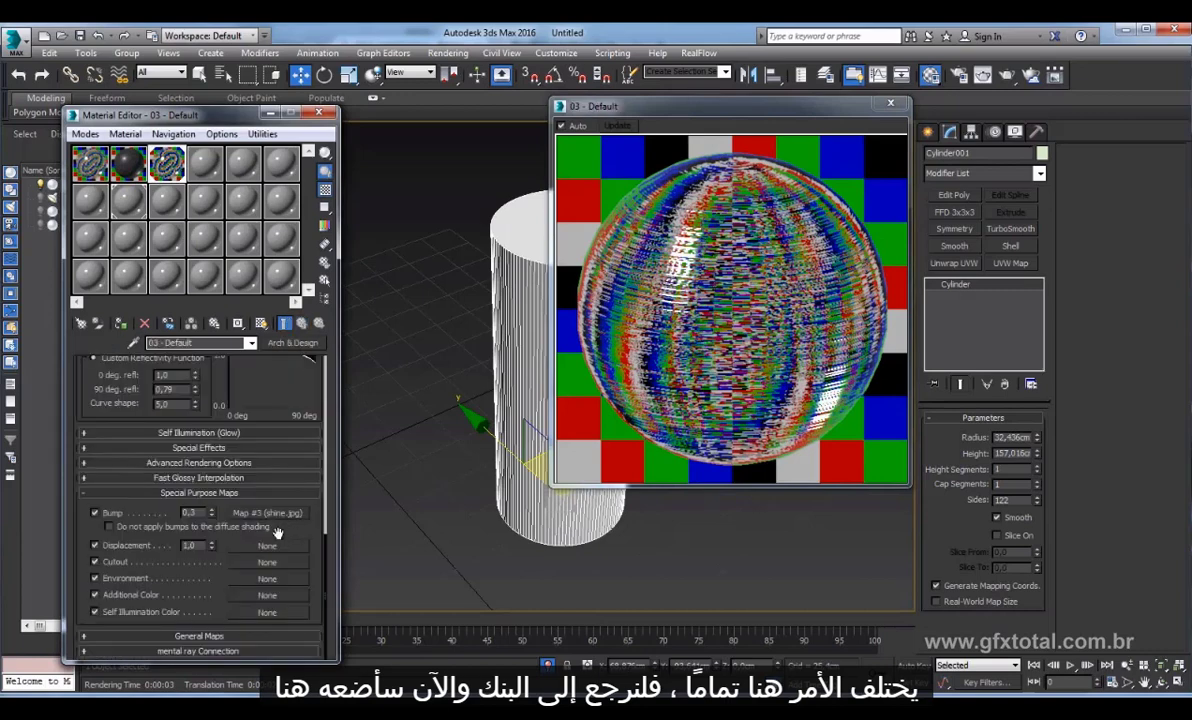
left_click(192, 512)
type("0,1")
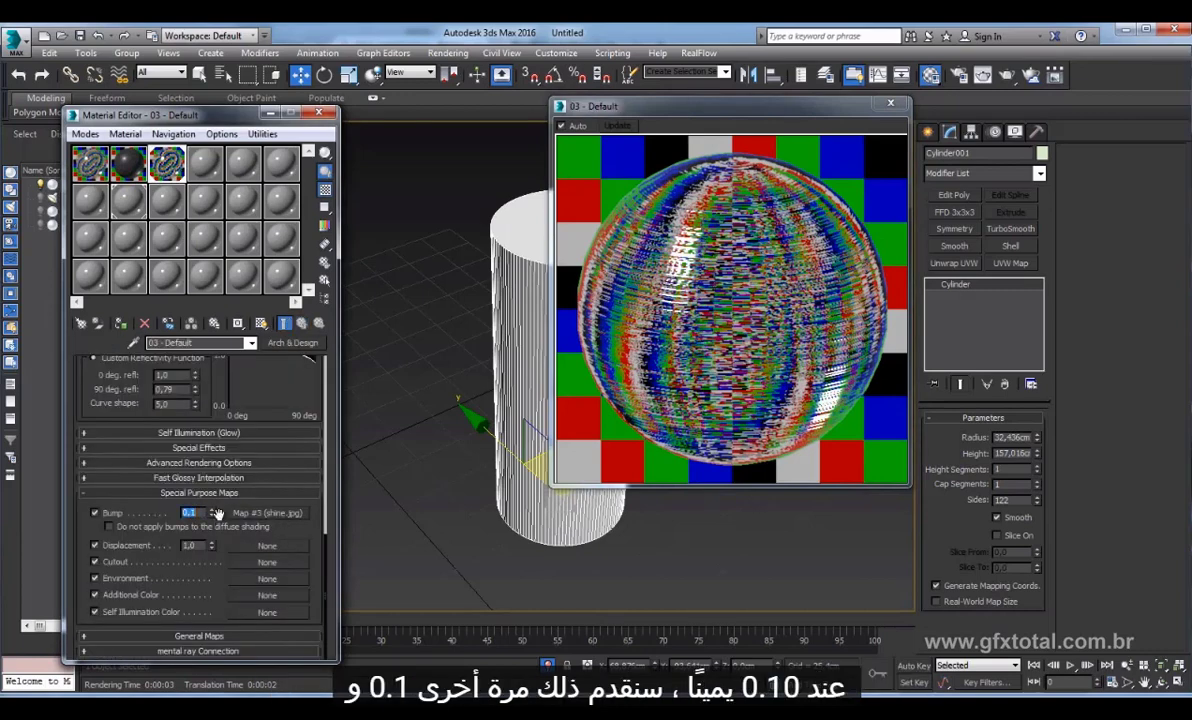
key("Return")
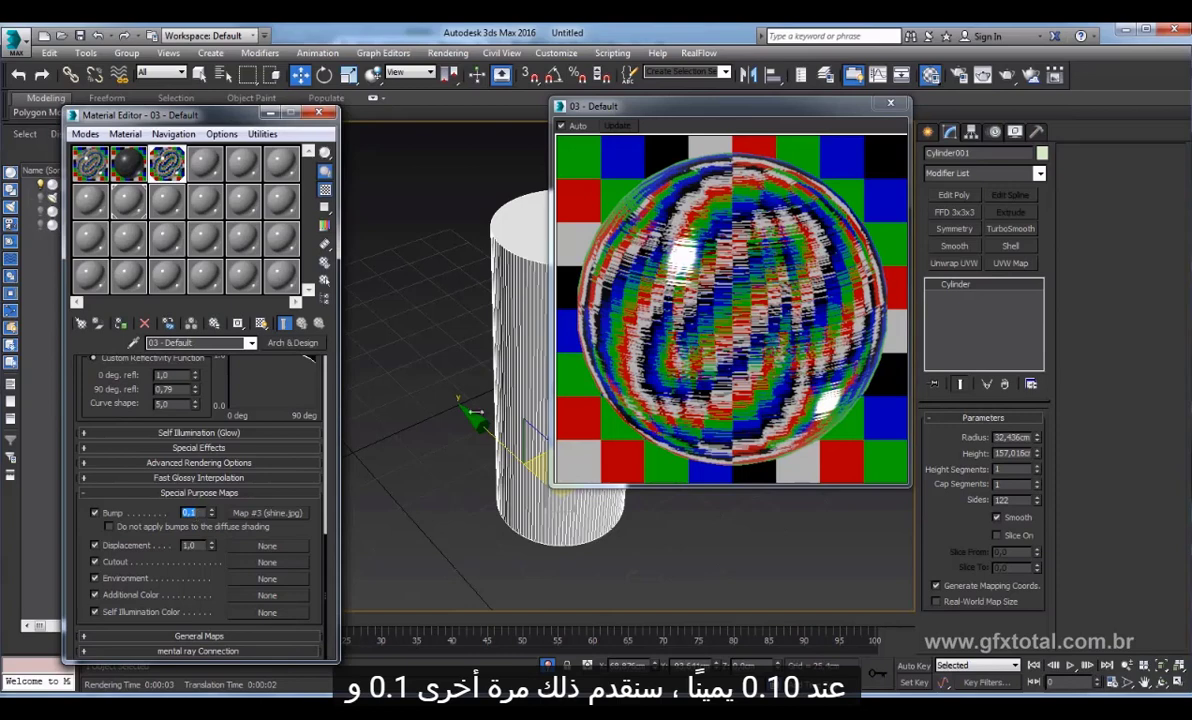
left_click_drag(797, 124, 616, 143)
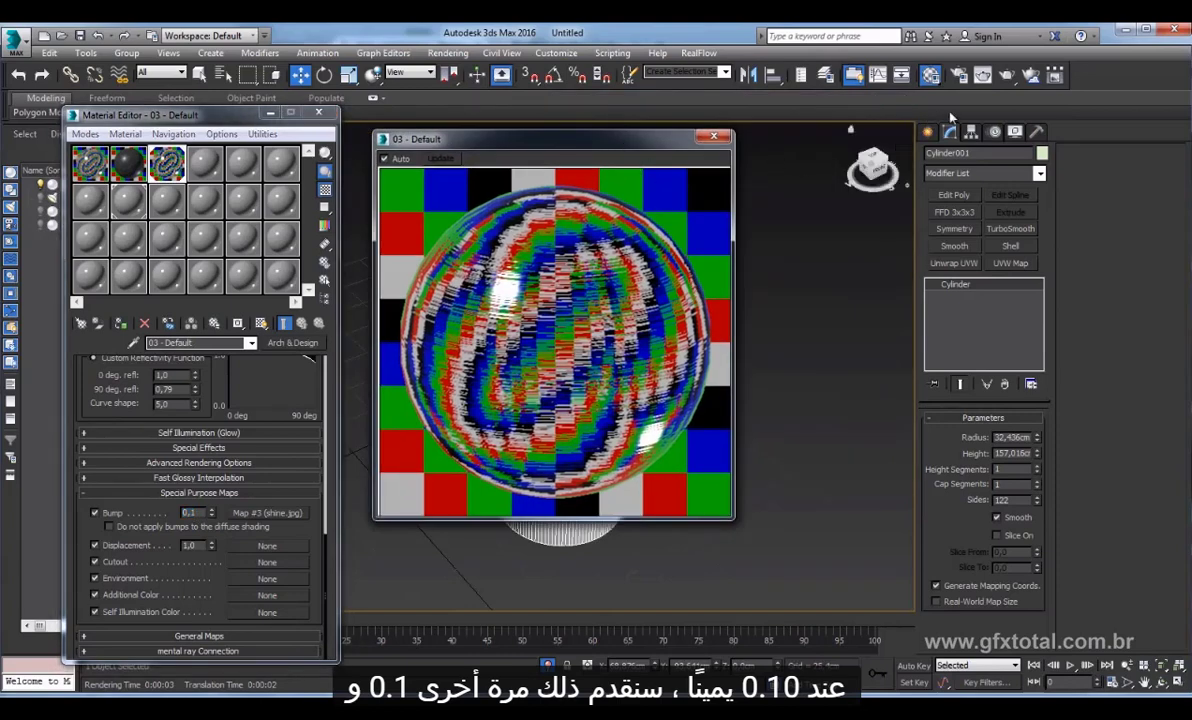
left_click(1008, 76)
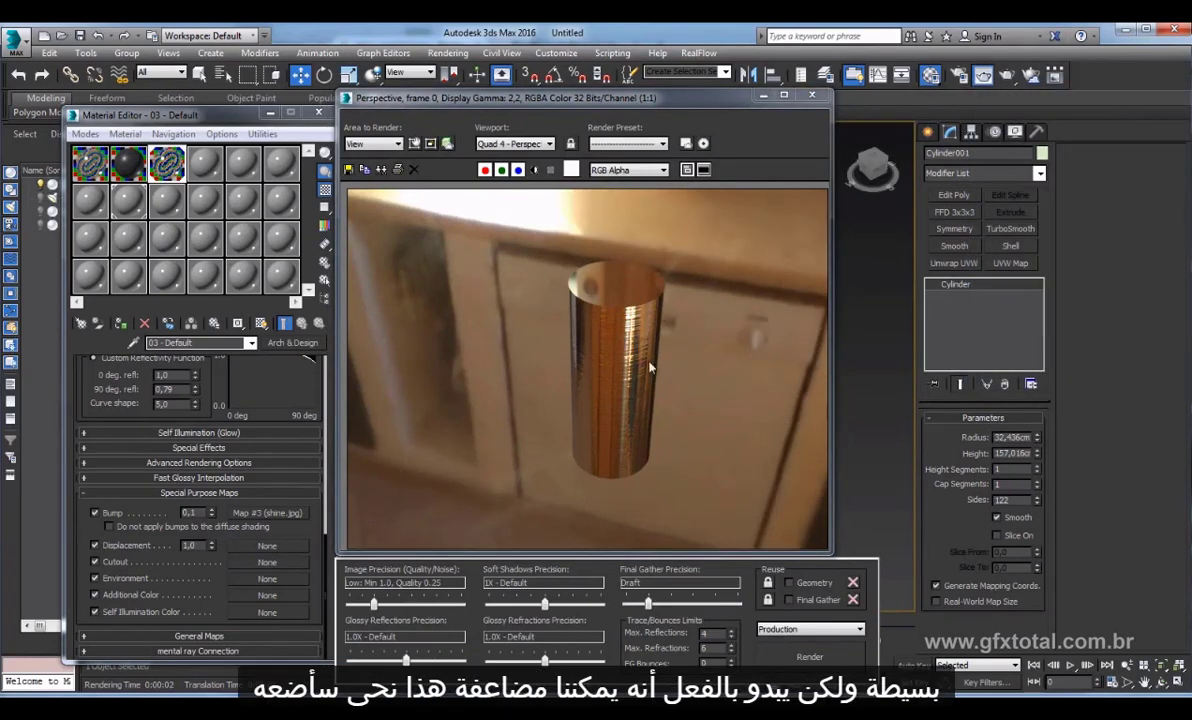
Set the shine.jpg bump map (Map #3) Tiling V to 3 and re-render the cylinder.
left_click_drag(694, 107, 937, 78)
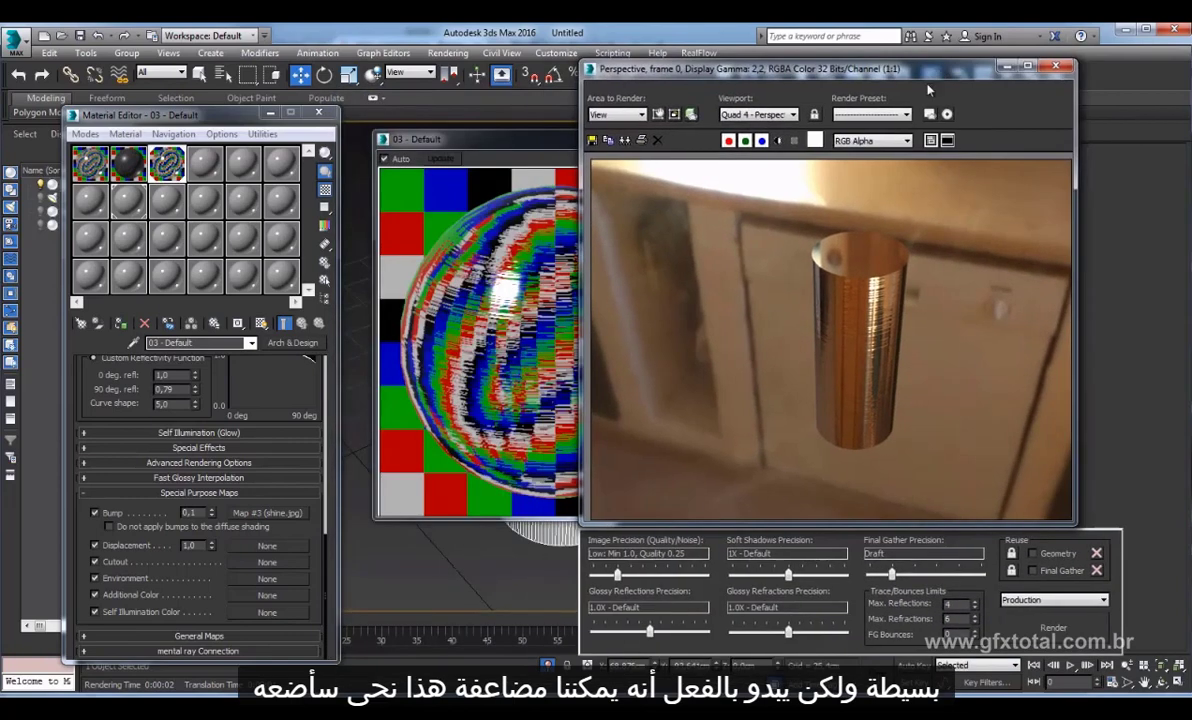
left_click(268, 518)
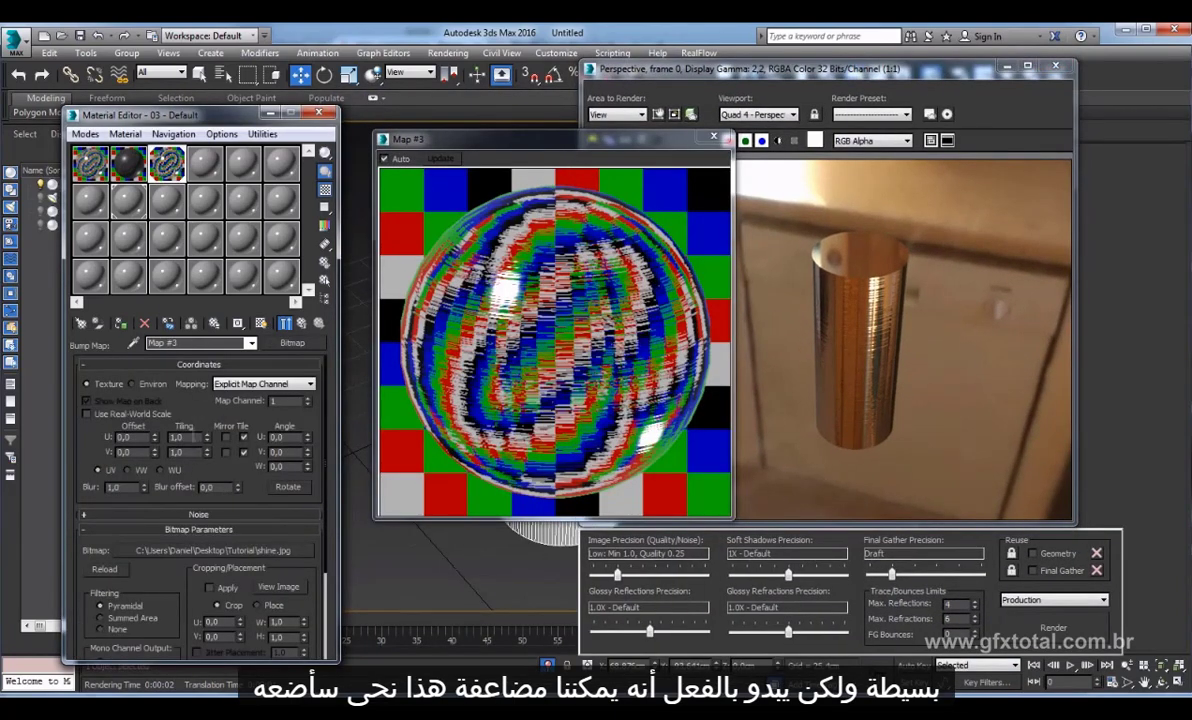
key("Tab")
type("3")
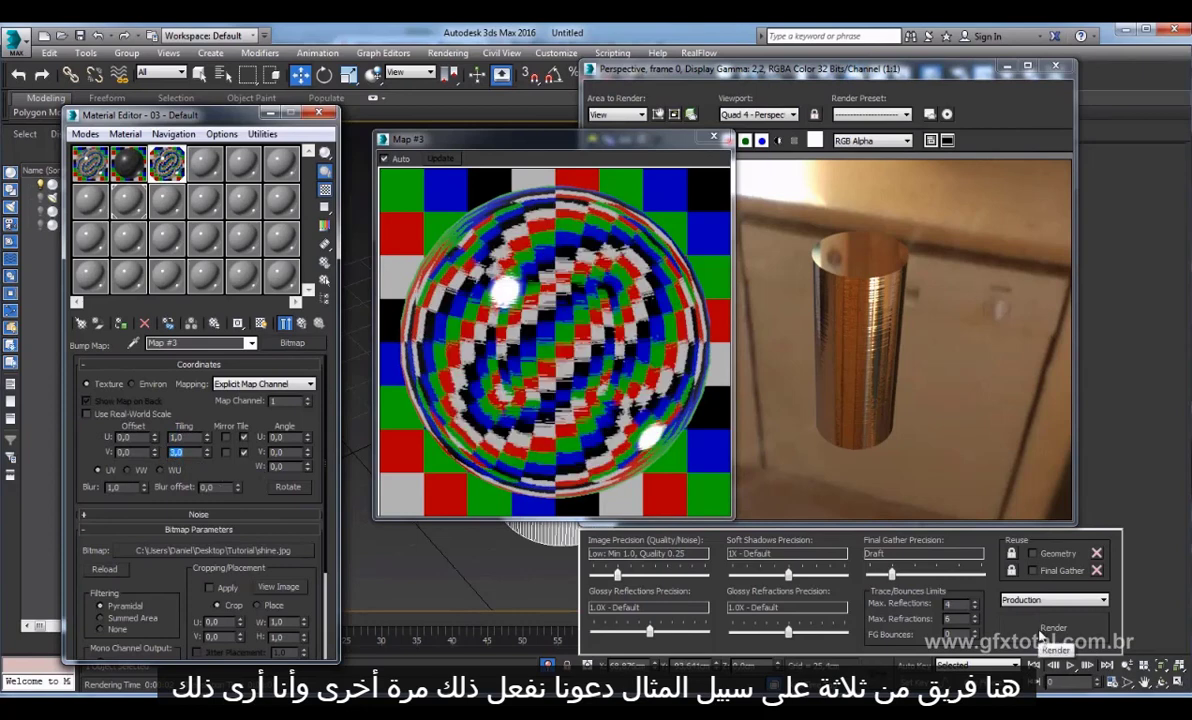
left_click(1045, 635)
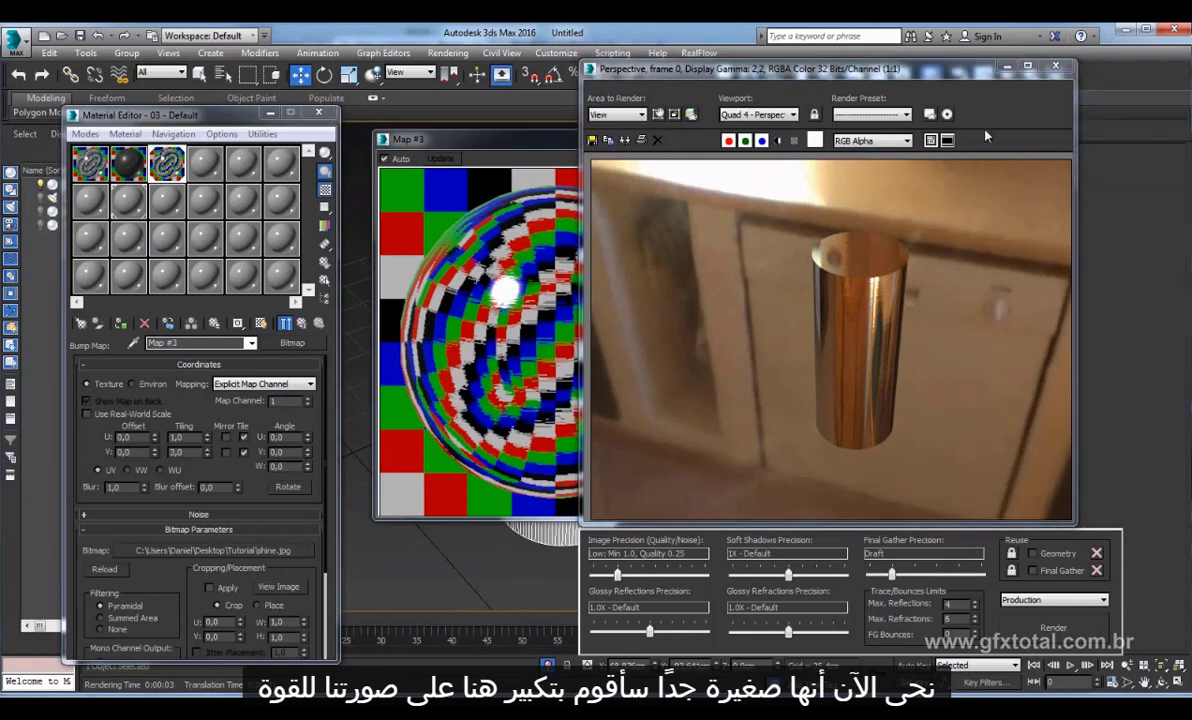
left_click(1055, 66)
left_click(617, 346)
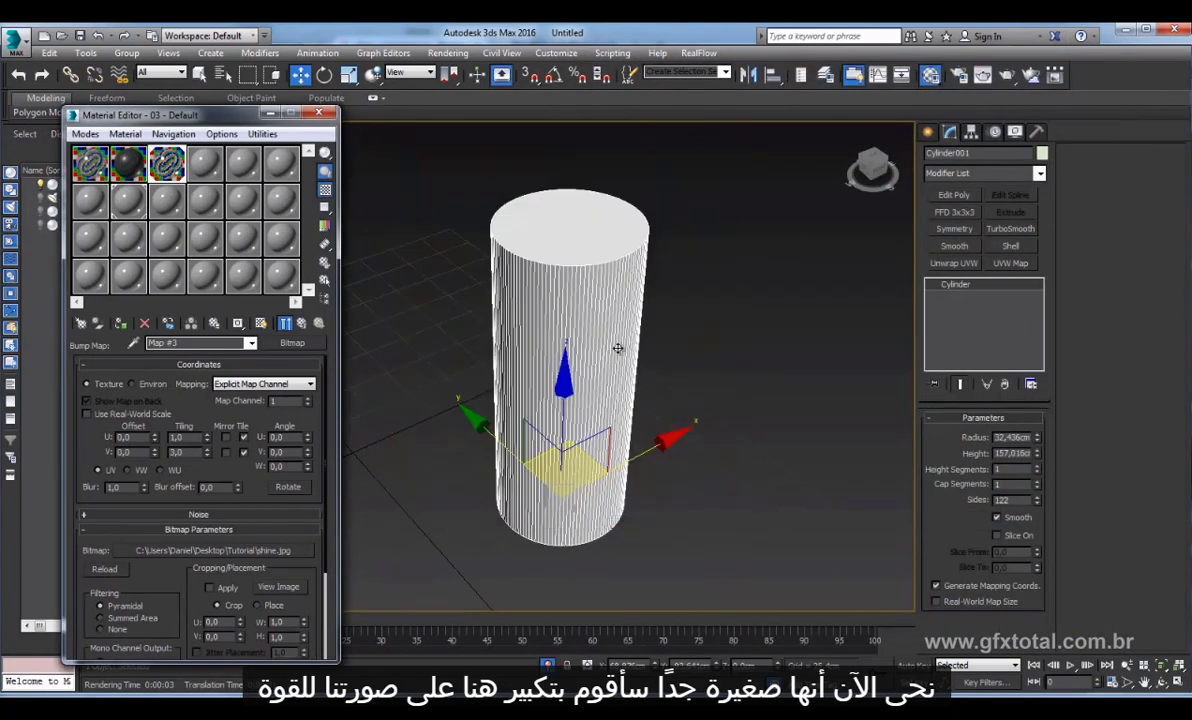
scroll(639, 317, "up", 5)
mouse_move(639, 317)
middle_mouse_down("alt")
mouse_move(642, 394)
mouse_move(585, 457)
middle_mouse_up("alt")
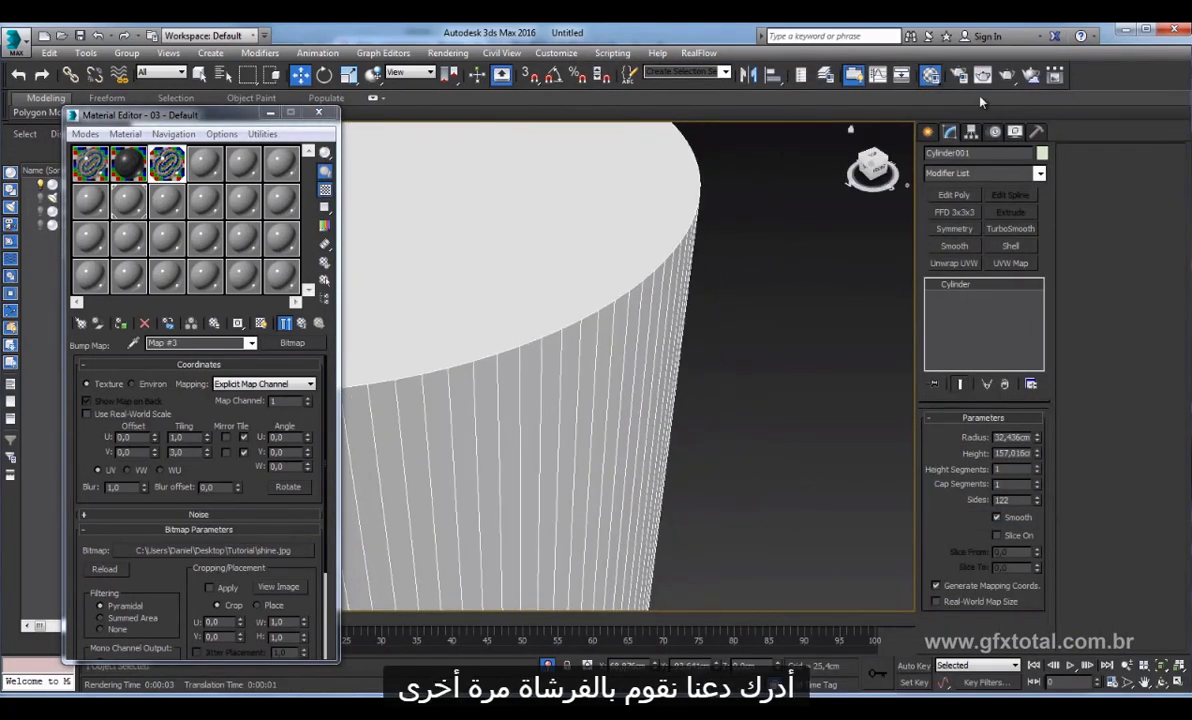
key("shift+q")
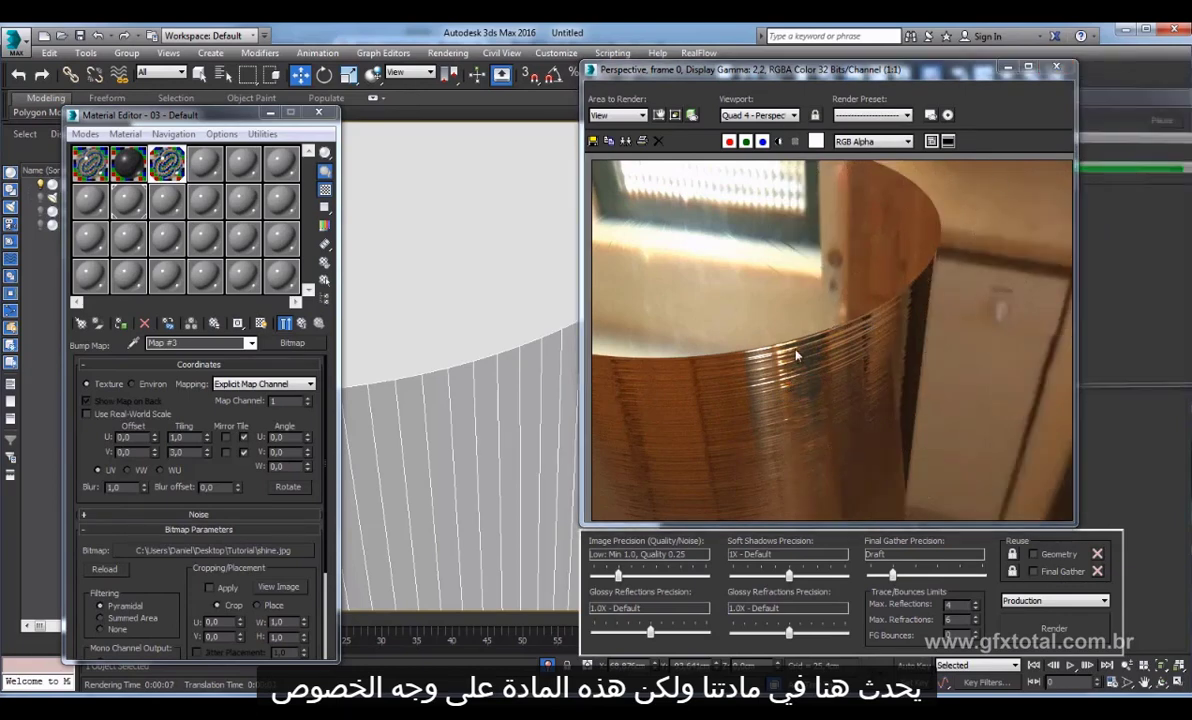
left_click(1057, 67)
scroll(605, 357, "down", 3)
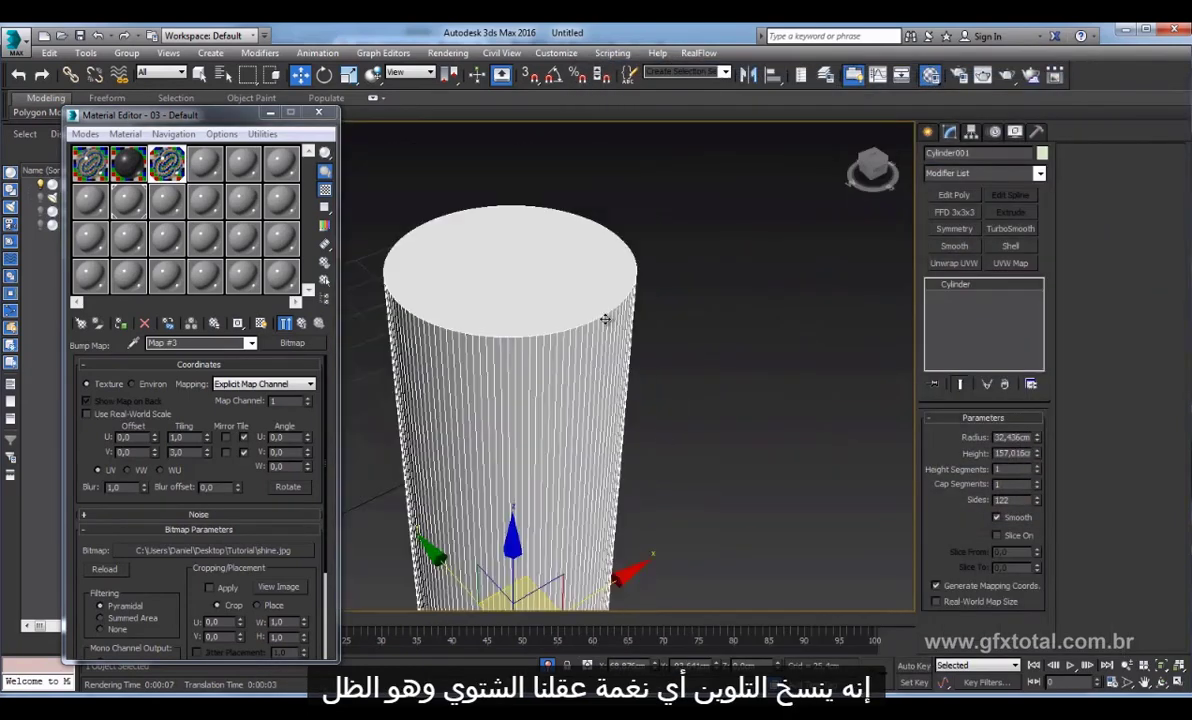
scroll(605, 357, "down", 3)
scroll(605, 357, "down", 2)
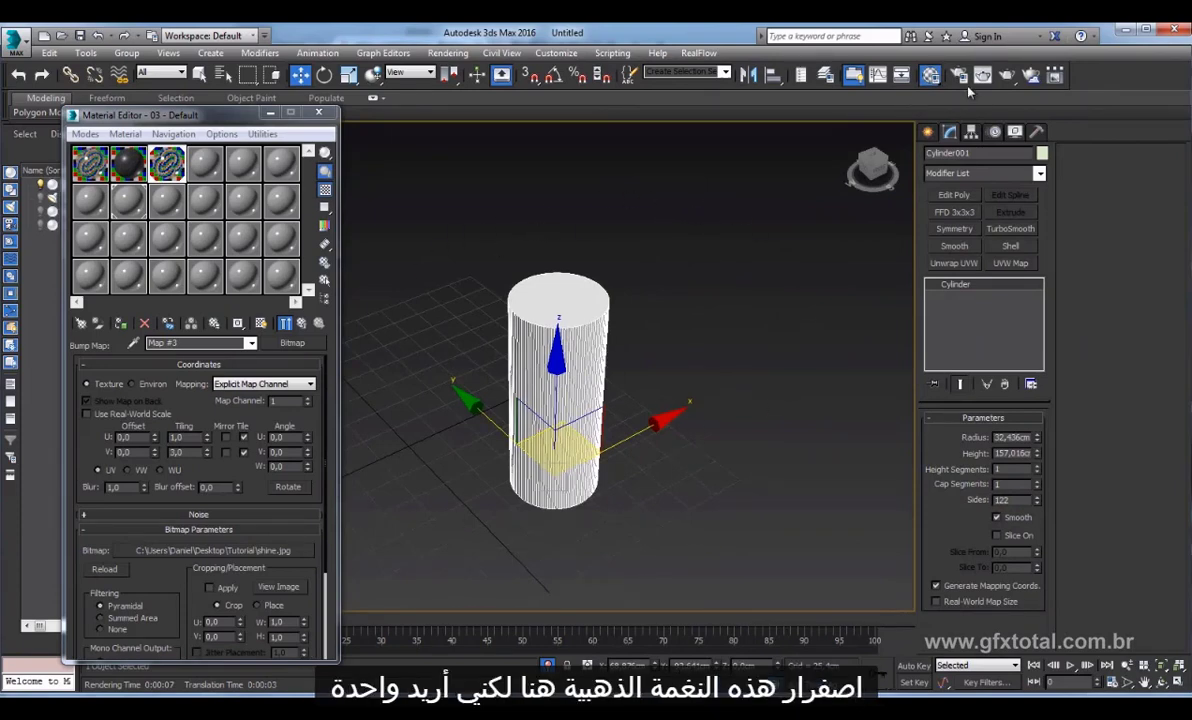
left_click(1007, 74)
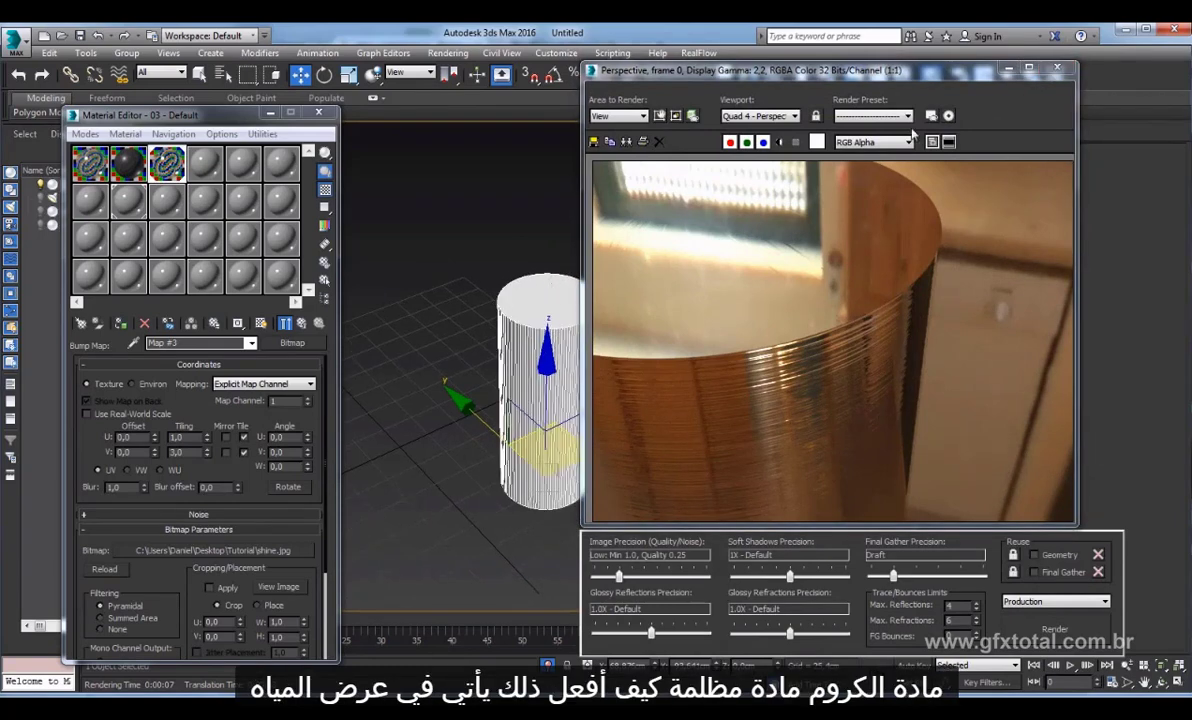
left_click(1056, 68)
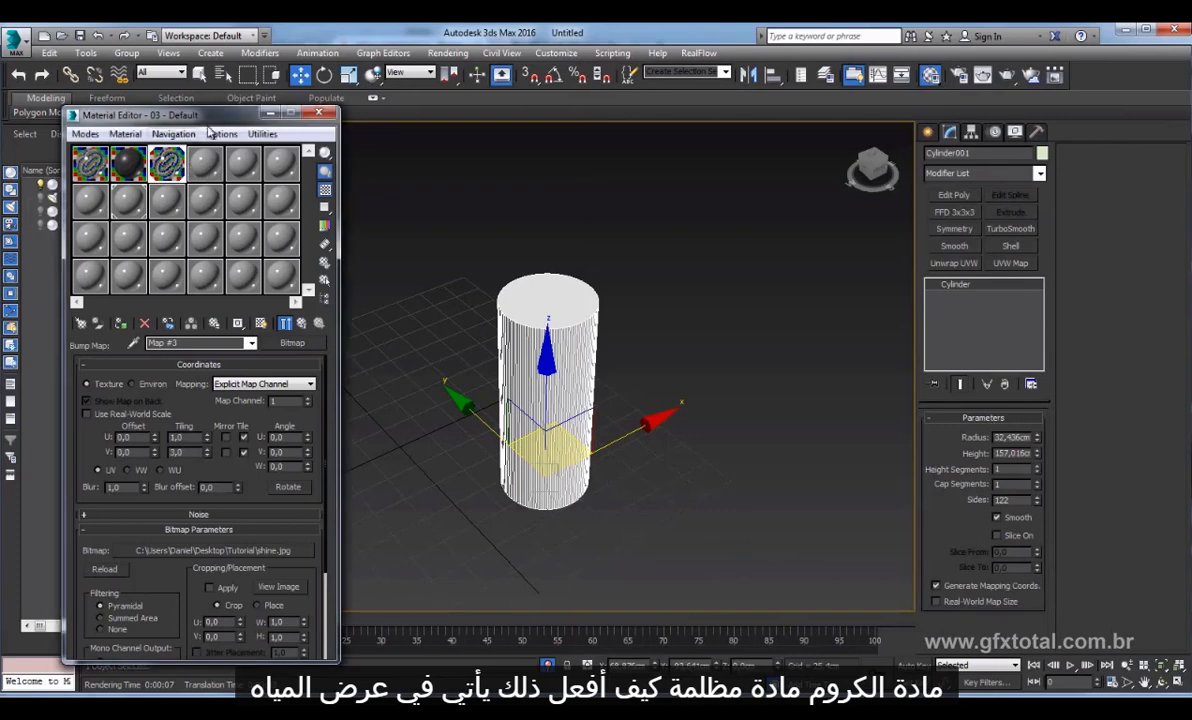
Copy the scene's Cozinha_pano.hdr environment map from the Environment settings.
left_click(444, 54)
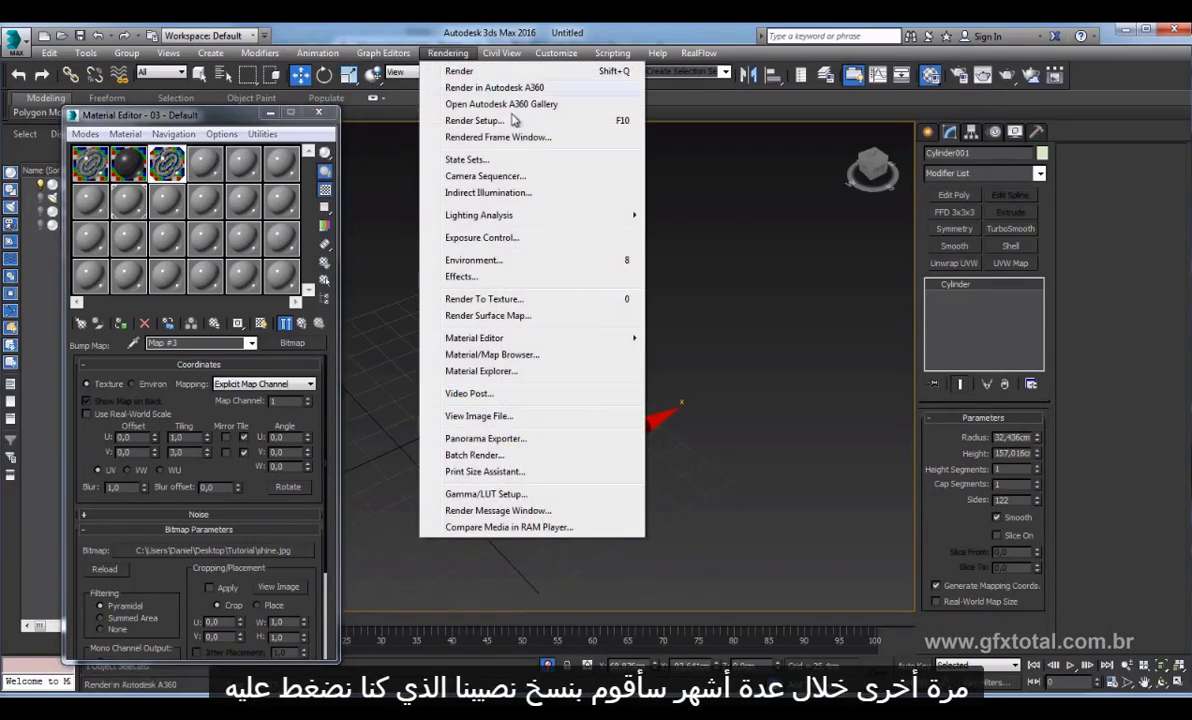
left_click(460, 258)
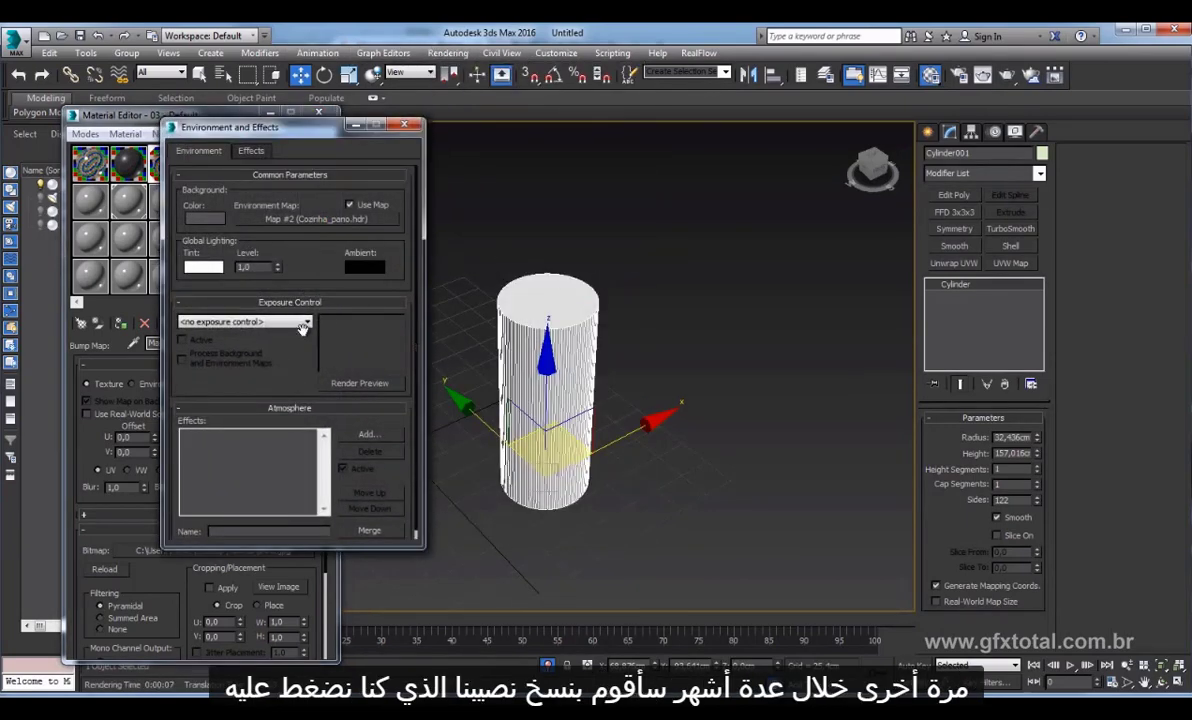
right_click(313, 220)
left_click(347, 244)
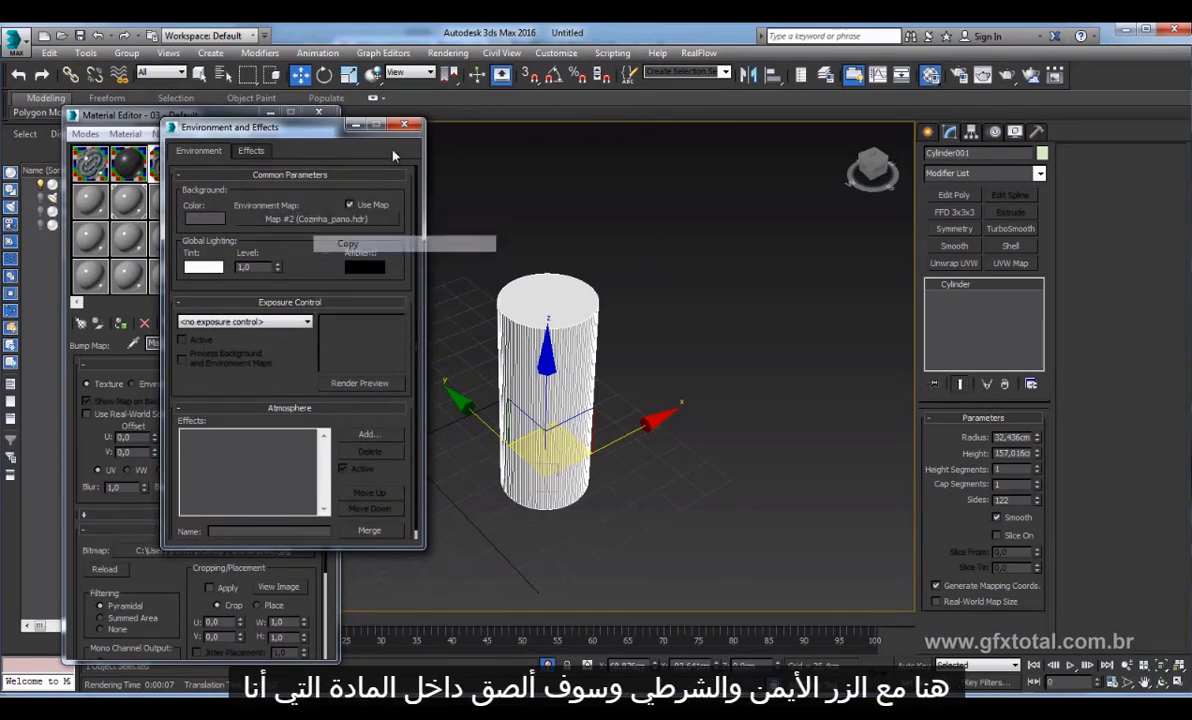
left_click(404, 124)
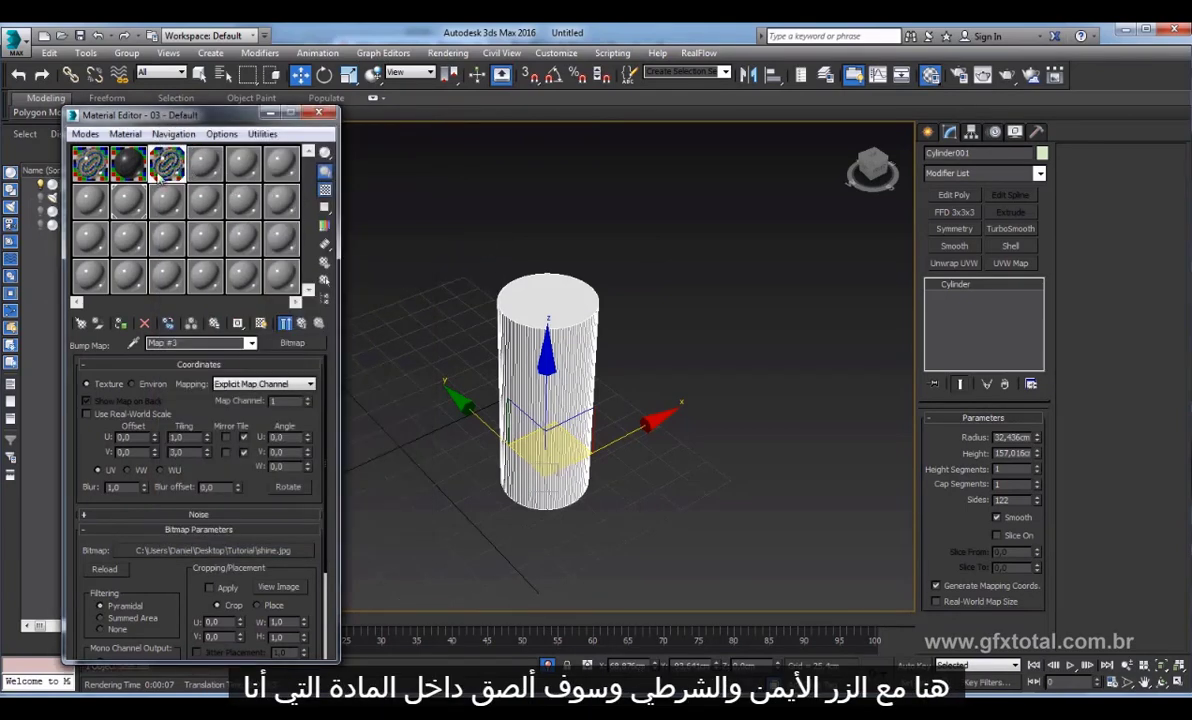
Paste a copy of the kitchen HDR into the 03 - Default material's Environment slot.
left_click_drag(452, 217, 627, 564)
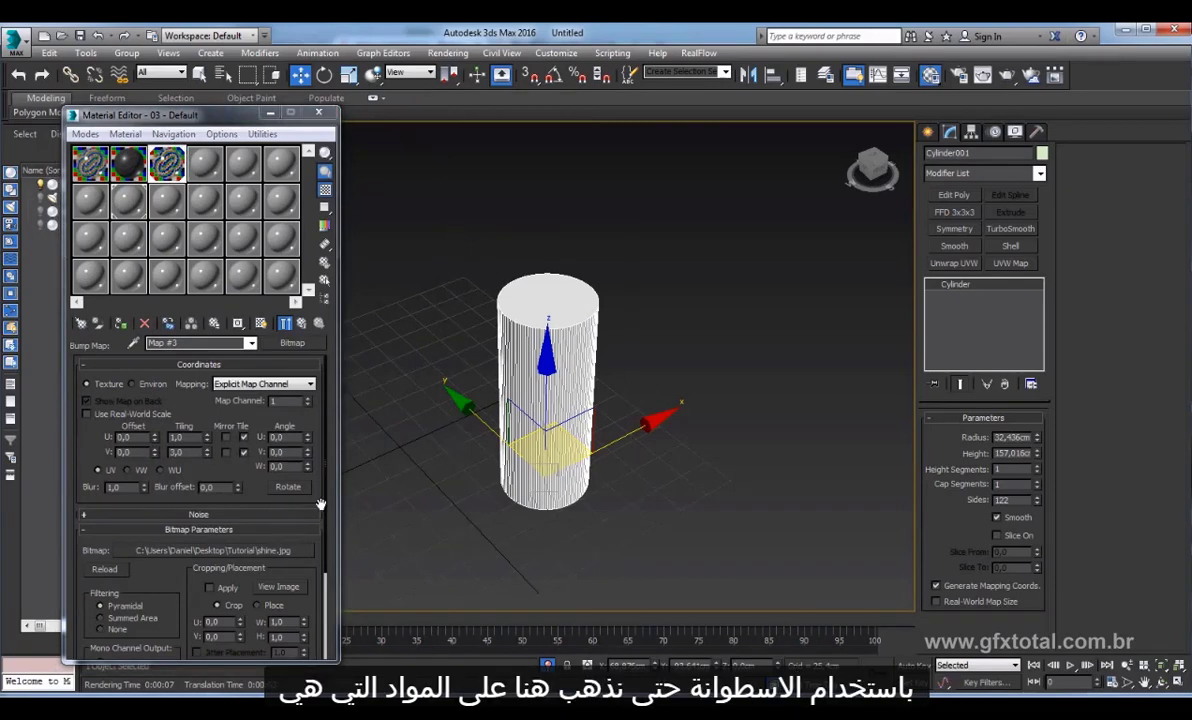
left_click(303, 323)
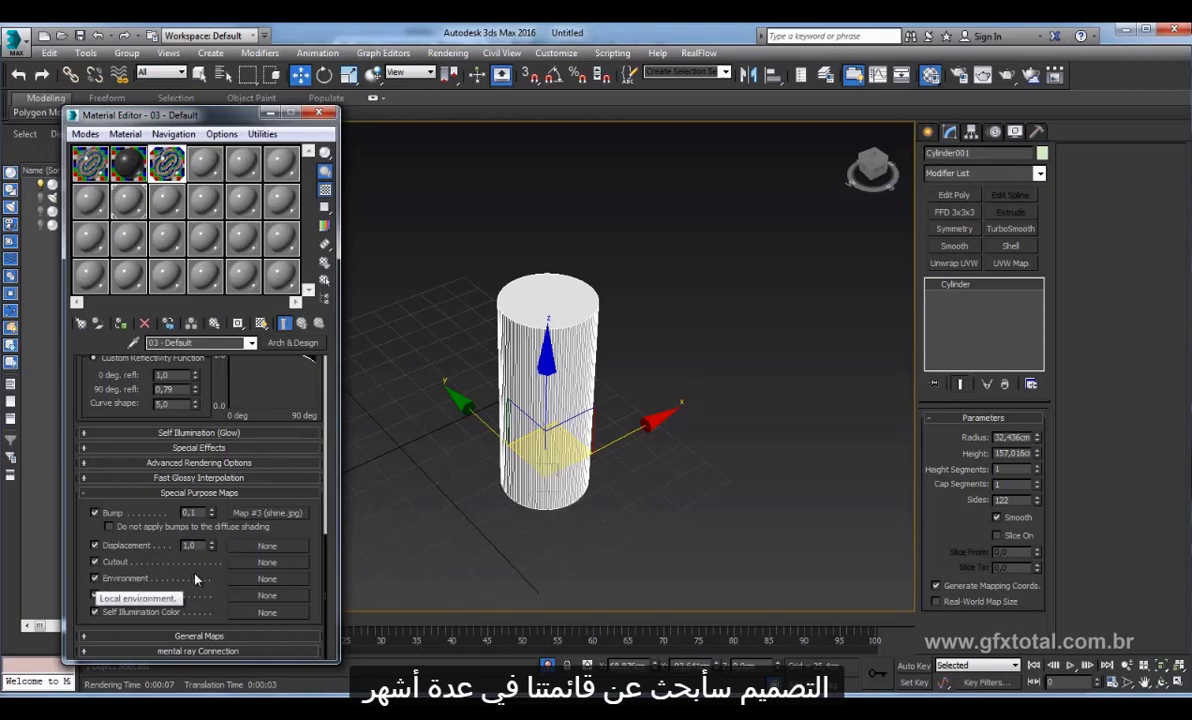
right_click(250, 580)
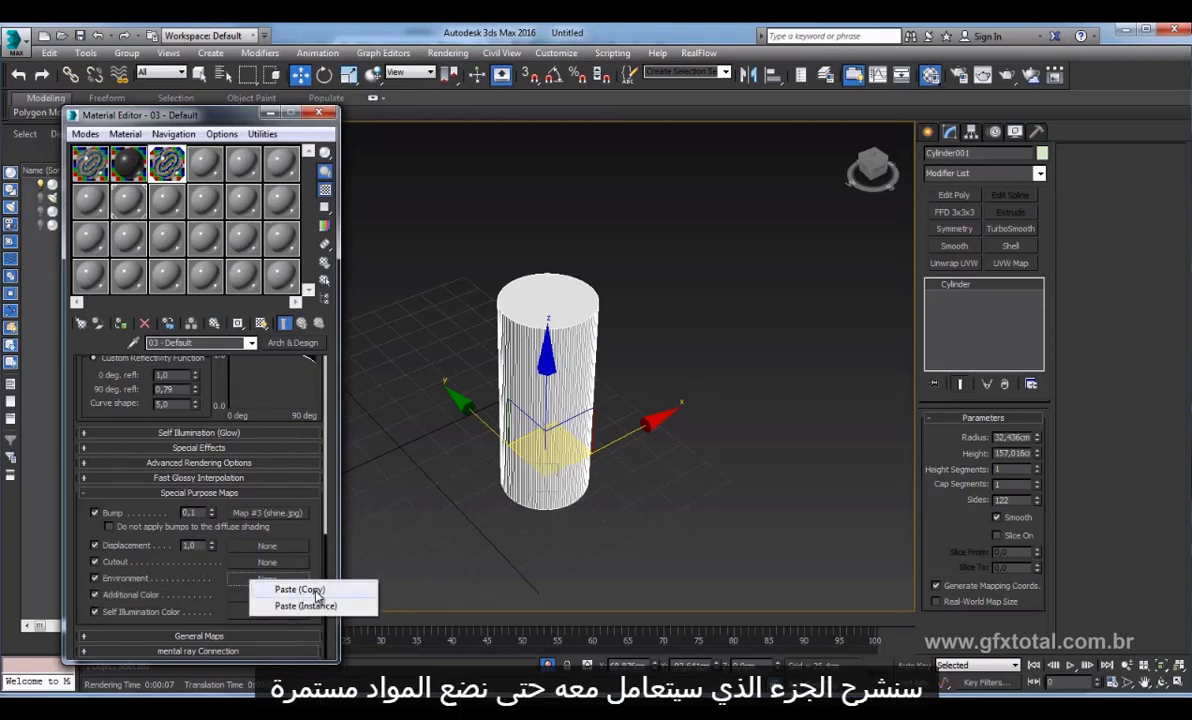
left_click(305, 590)
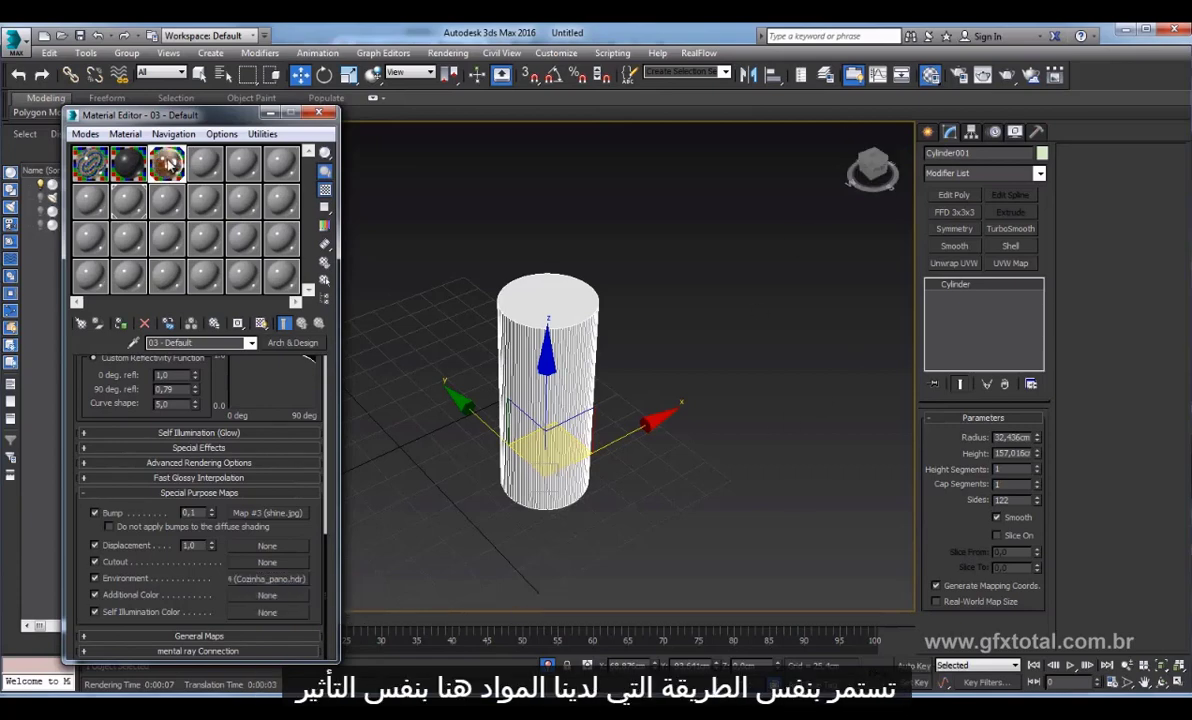
Replace the material's environment map with ColorCorrection, keeping Cozinha_pano.hdr as sub-map.
double_click(167, 163)
left_click_drag(575, 152, 759, 143)
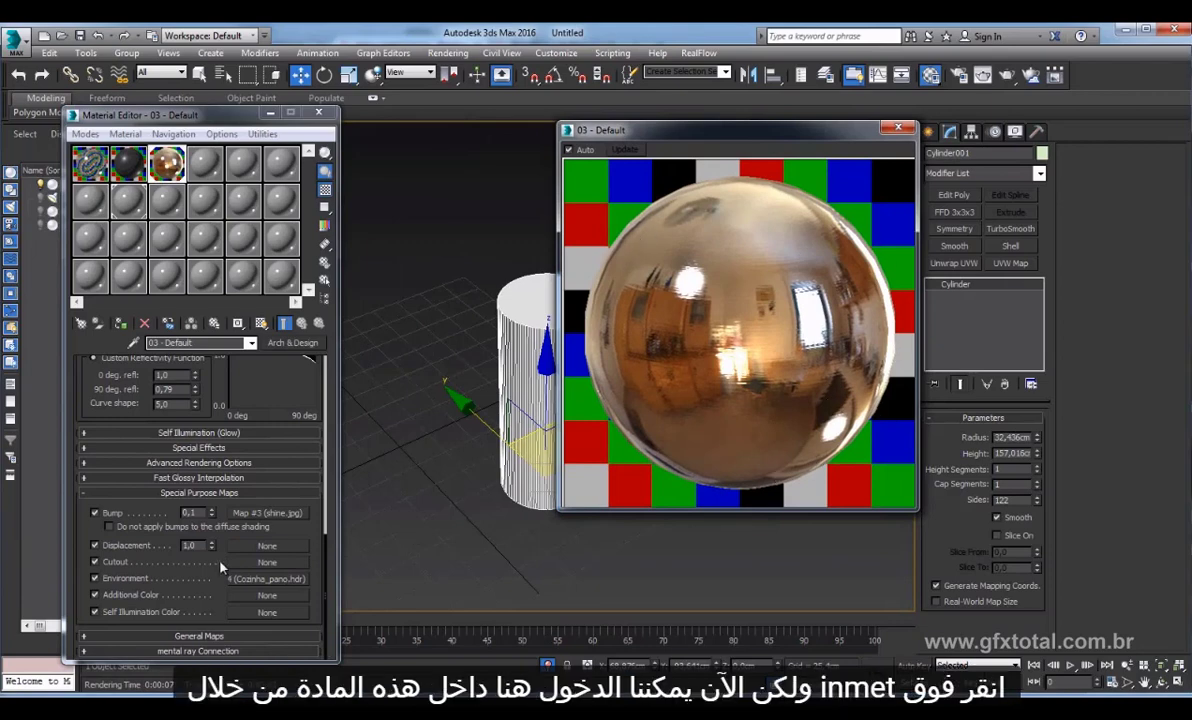
left_click(268, 584)
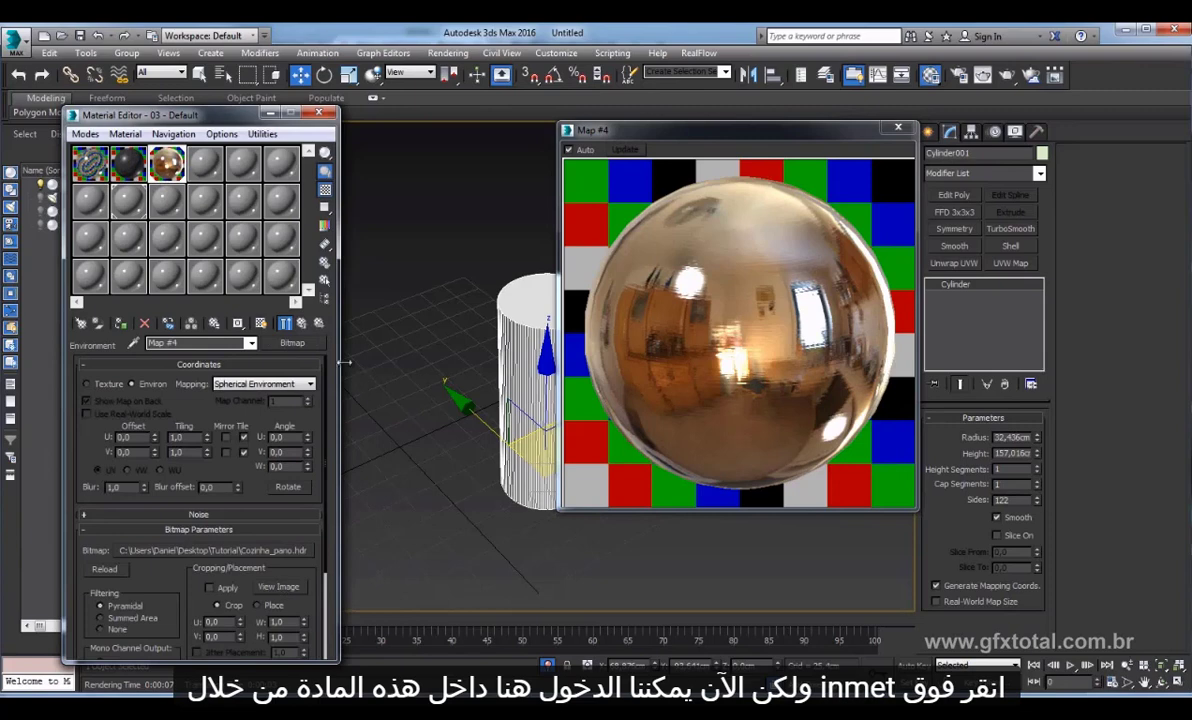
left_click(292, 343)
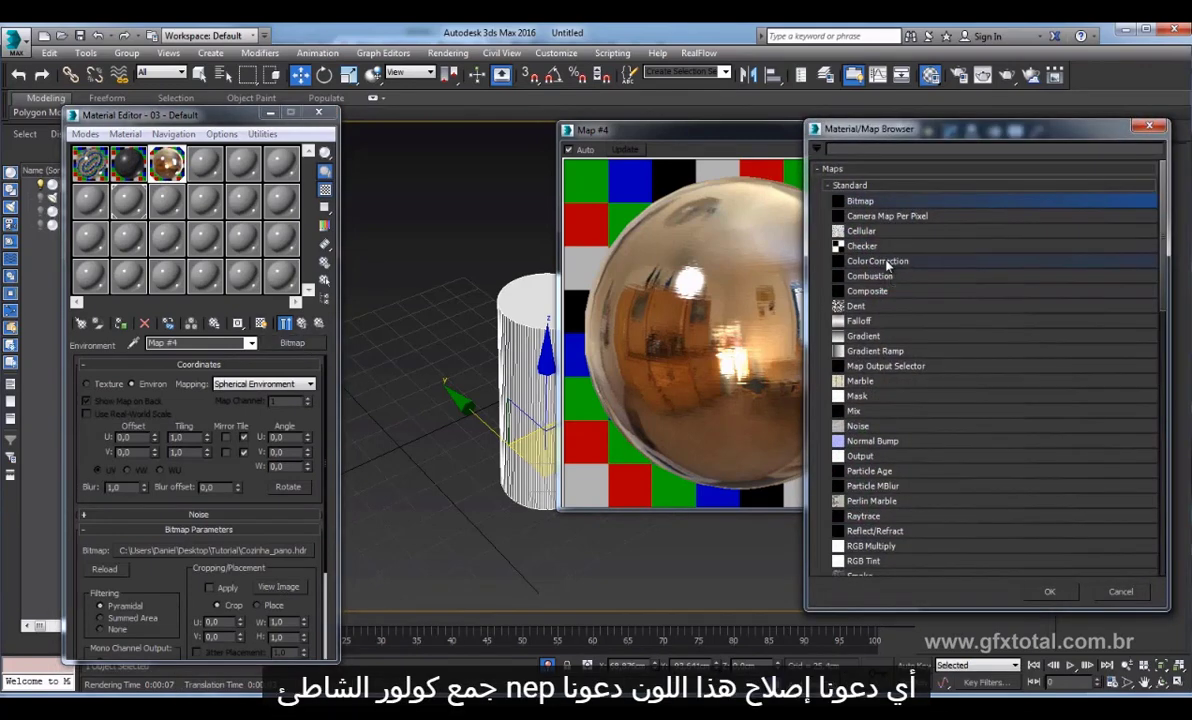
double_click(880, 261)
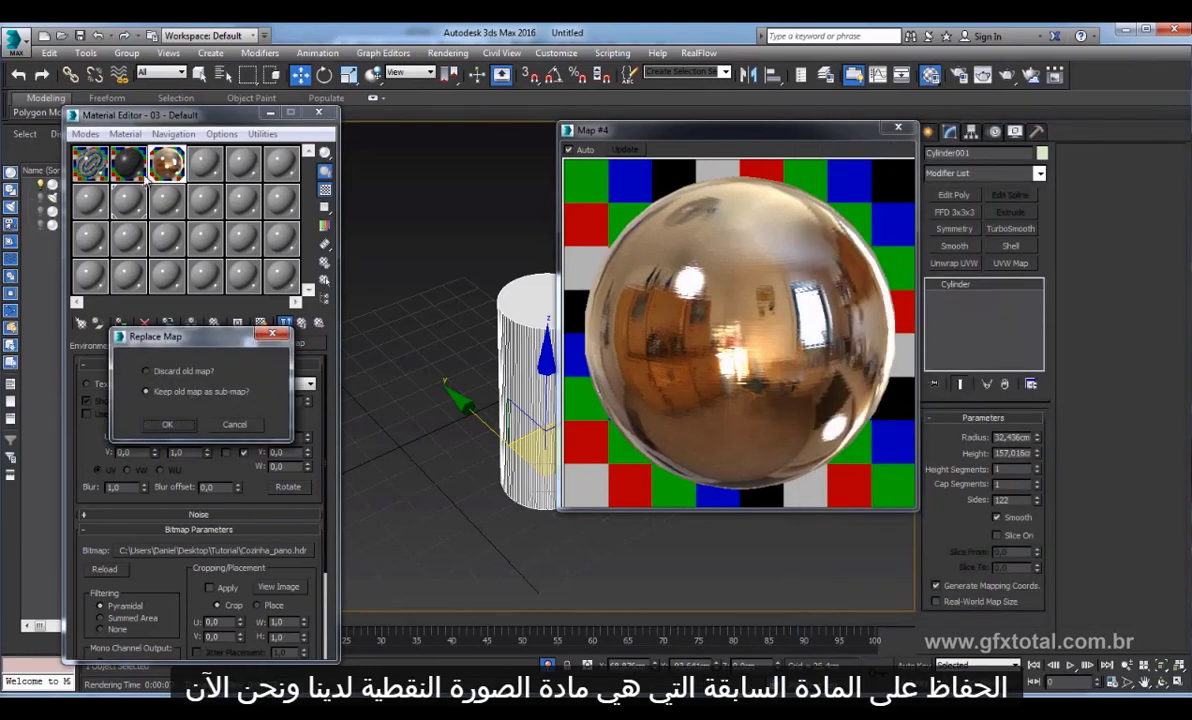
left_click(176, 427)
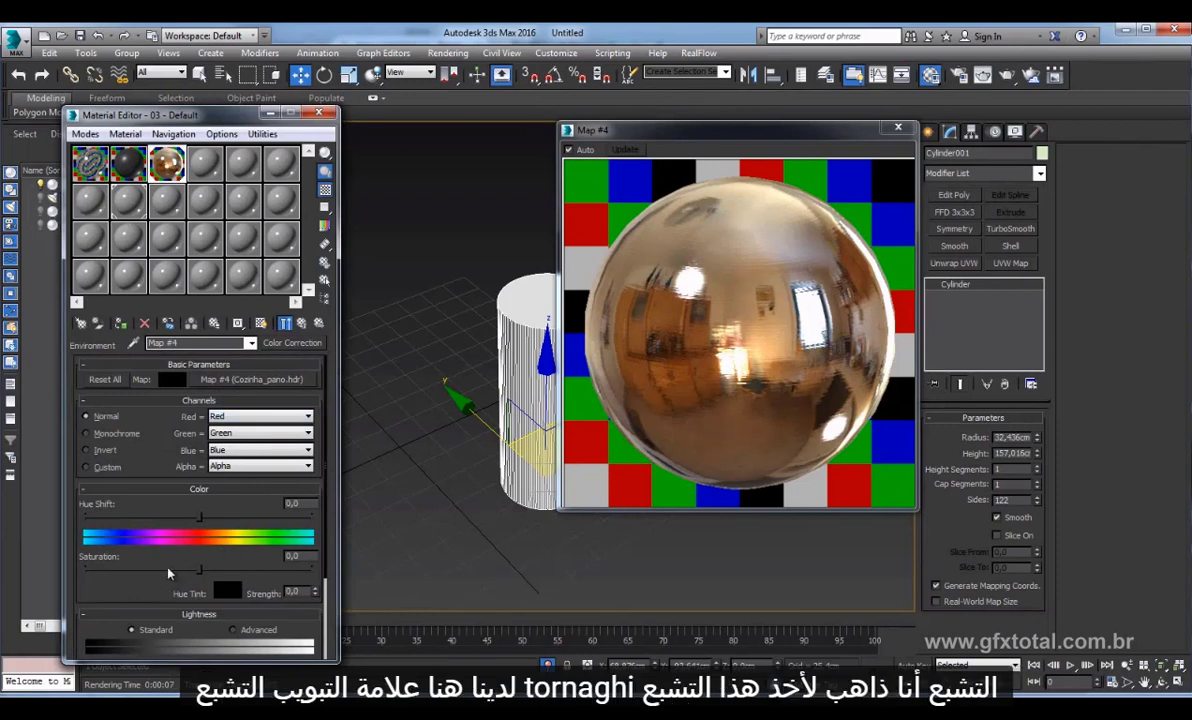
Set the Color Correction Hue Shift to -153.688 and Saturation to -79.402.
left_click(285, 323)
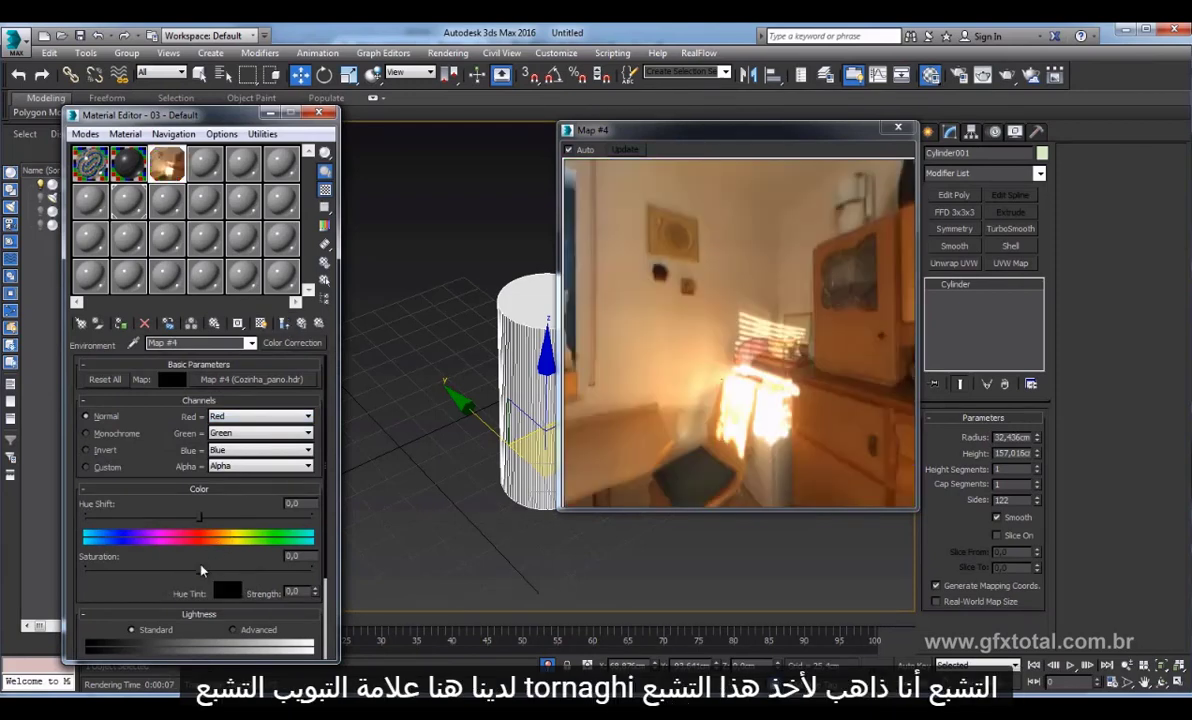
mouse_move(200, 569)
left_mouse_down()
mouse_move(101, 569)
mouse_move(67, 604)
mouse_move(108, 569)
left_mouse_up()
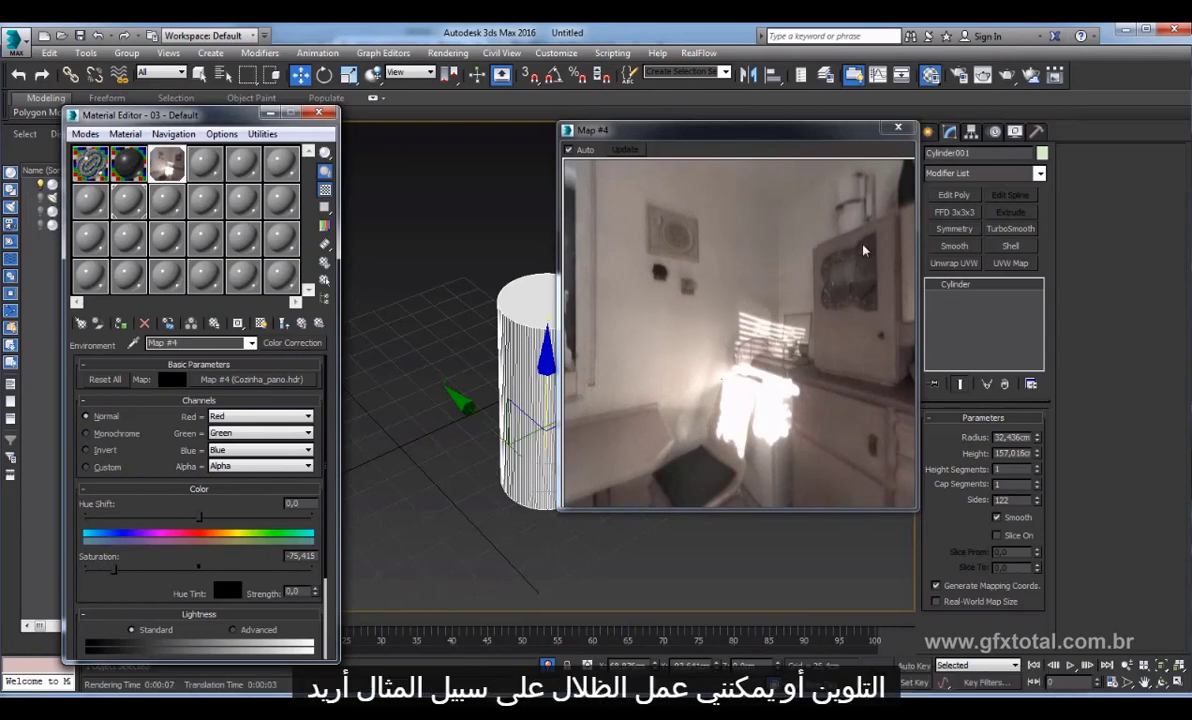
left_click_drag(113, 569, 181, 569)
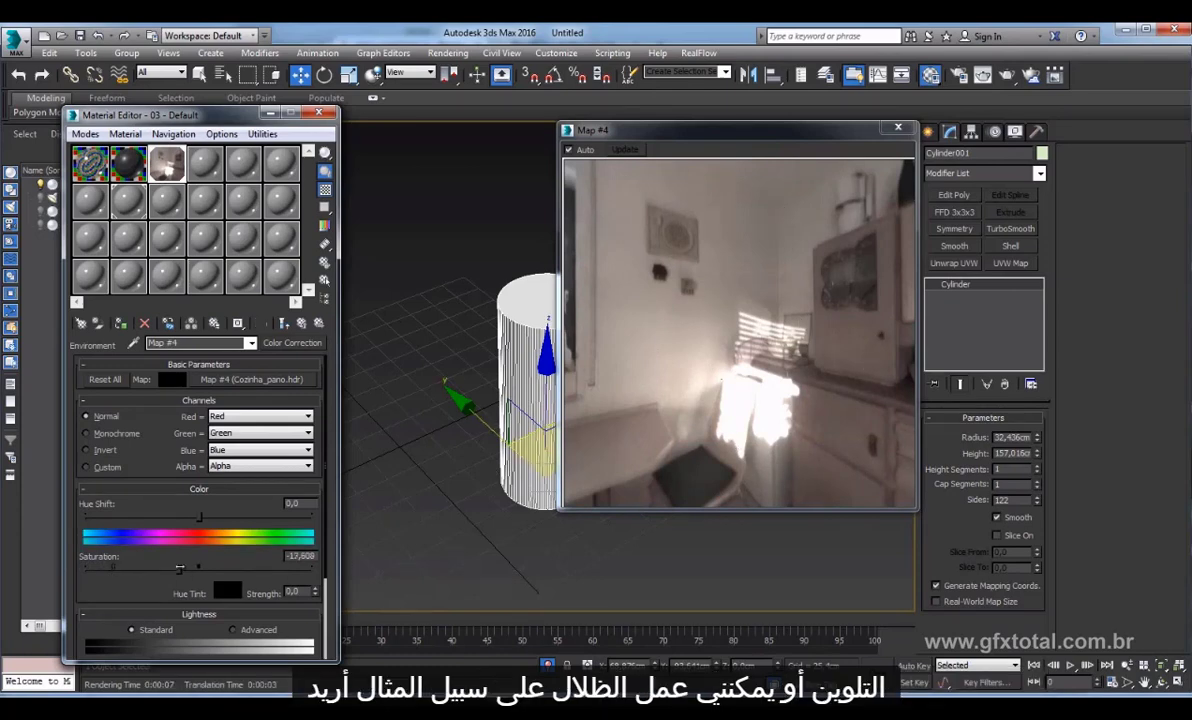
left_click_drag(199, 516, 103, 517)
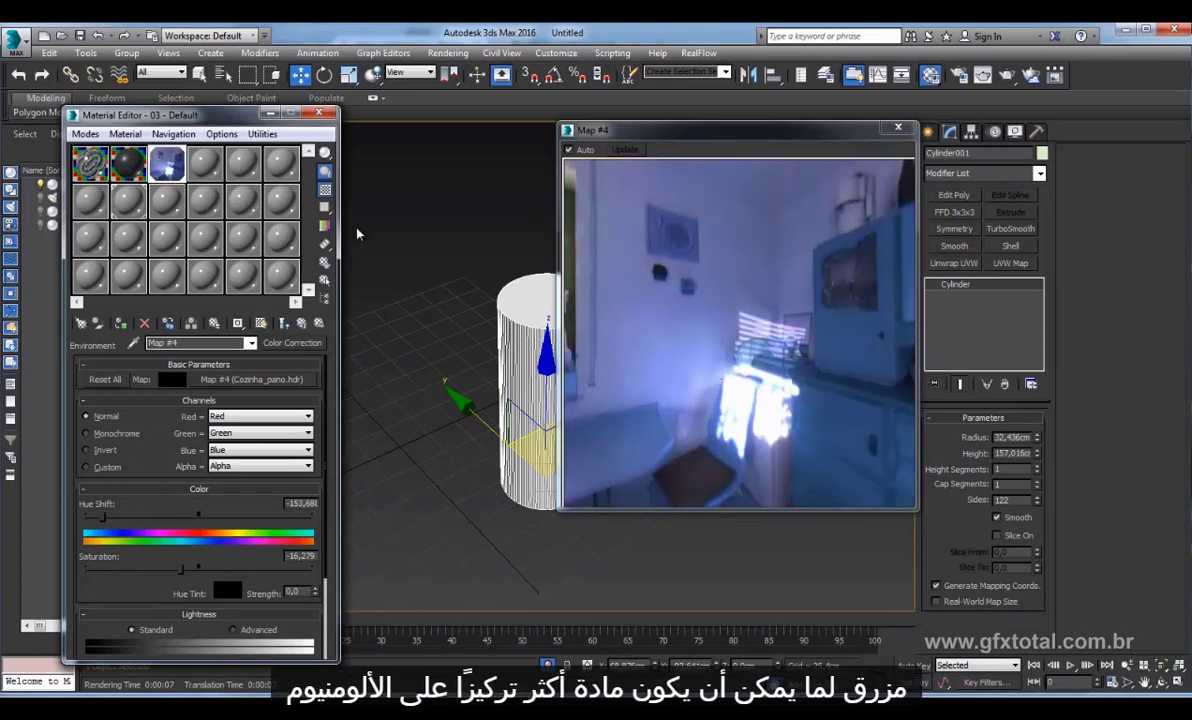
mouse_move(182, 570)
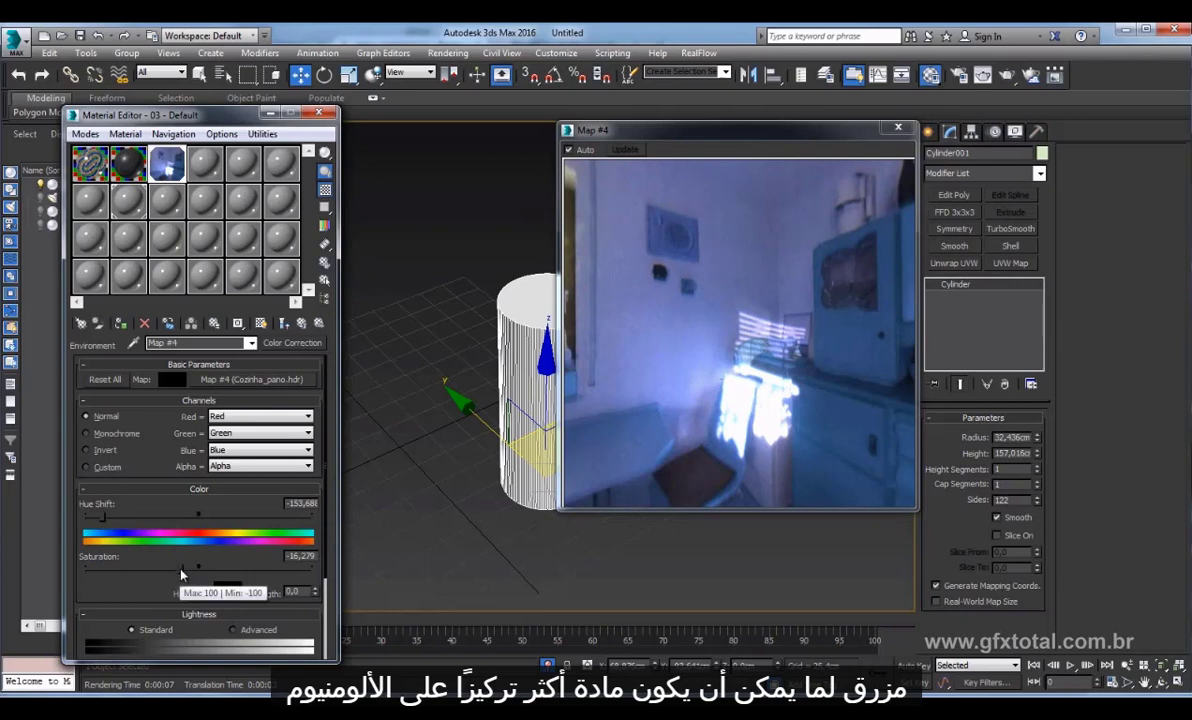
left_click_drag(180, 568, 106, 569)
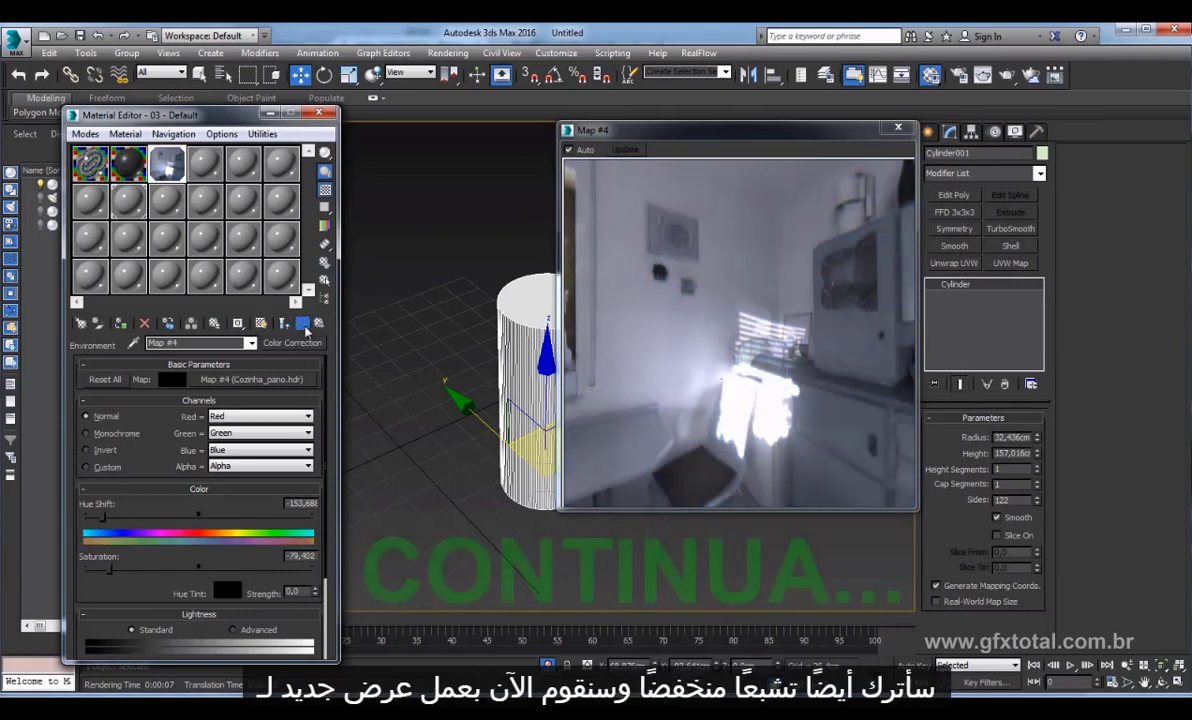